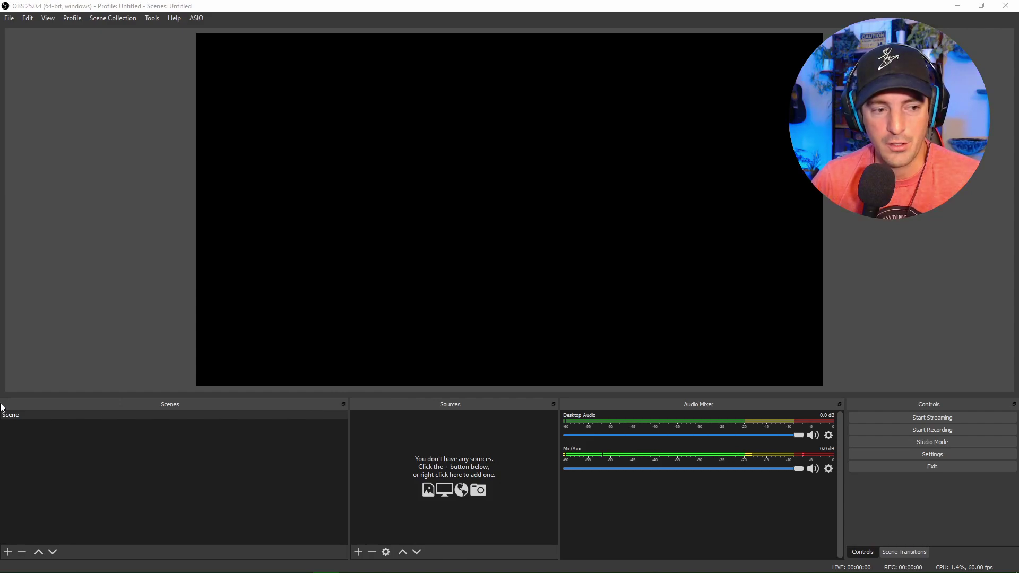
right_click(20, 429)
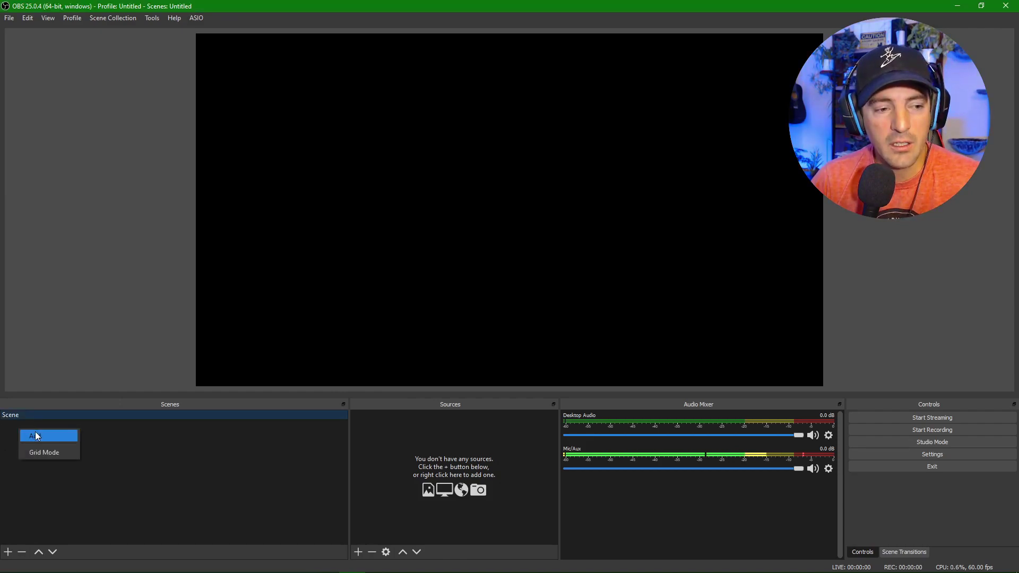
click(36, 432)
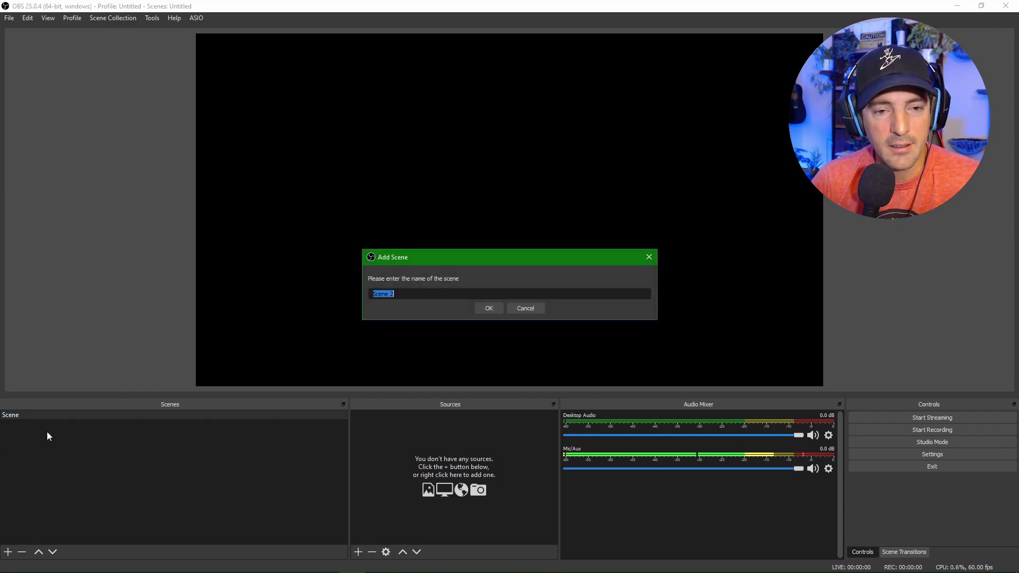
click(518, 308)
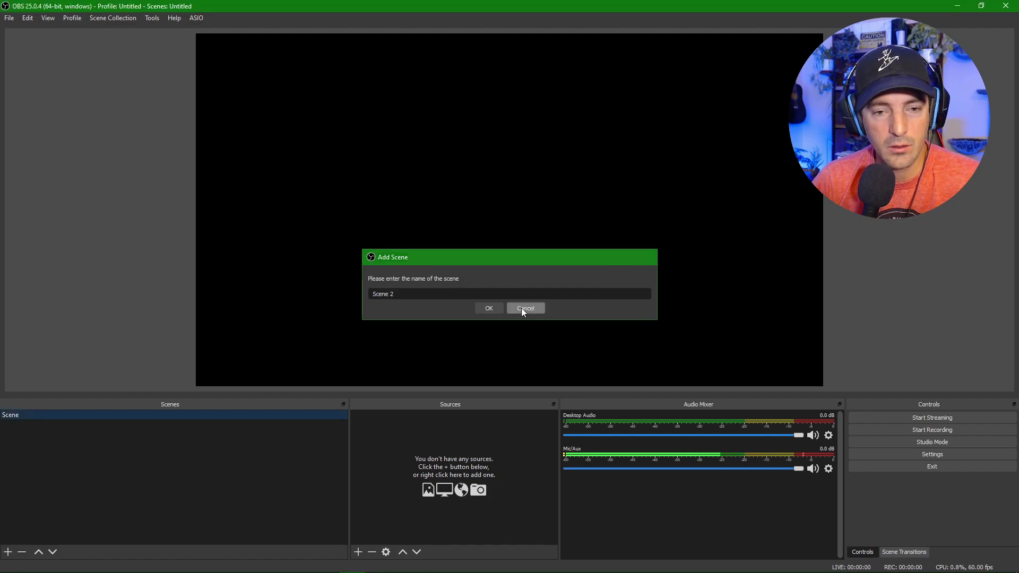
click(7, 553)
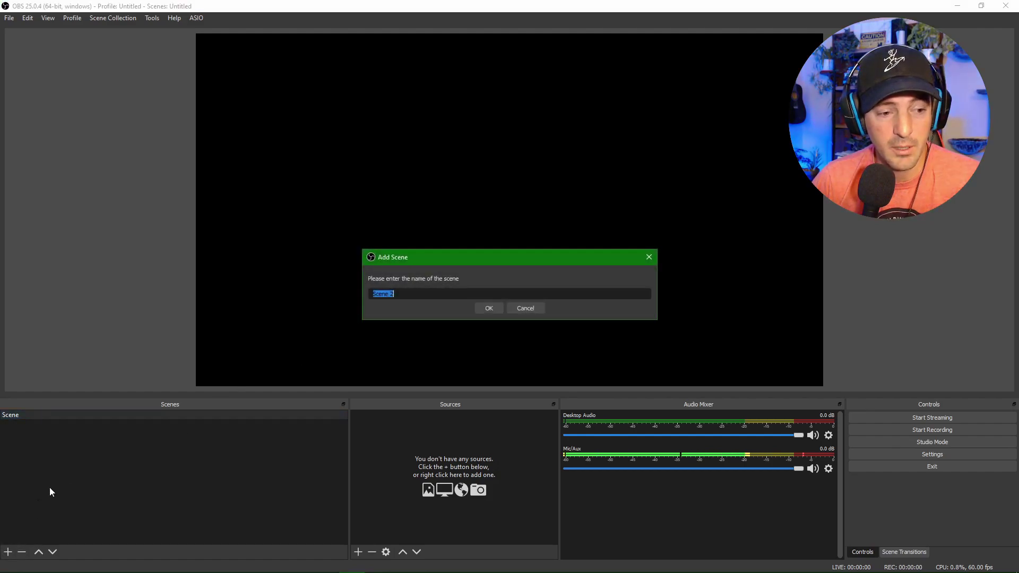
click(537, 312)
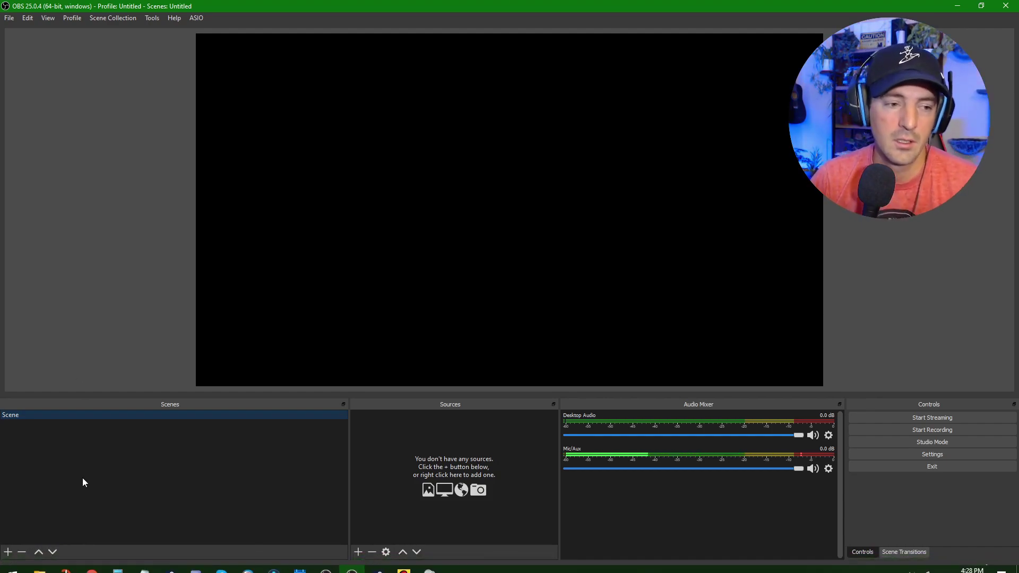
Step: Add a new scene named Game
right_click(41, 434)
click(67, 440)
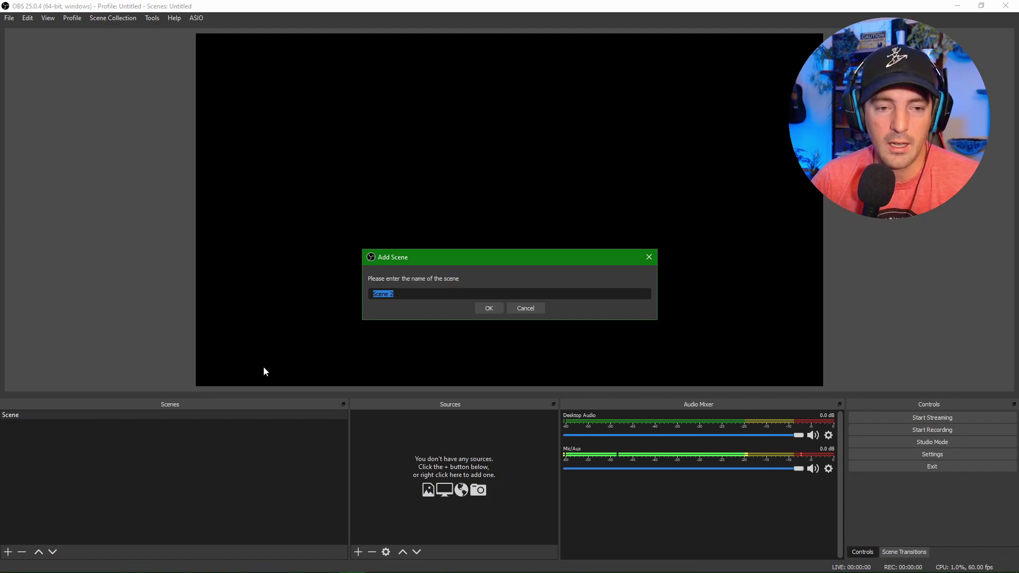
text(Game)
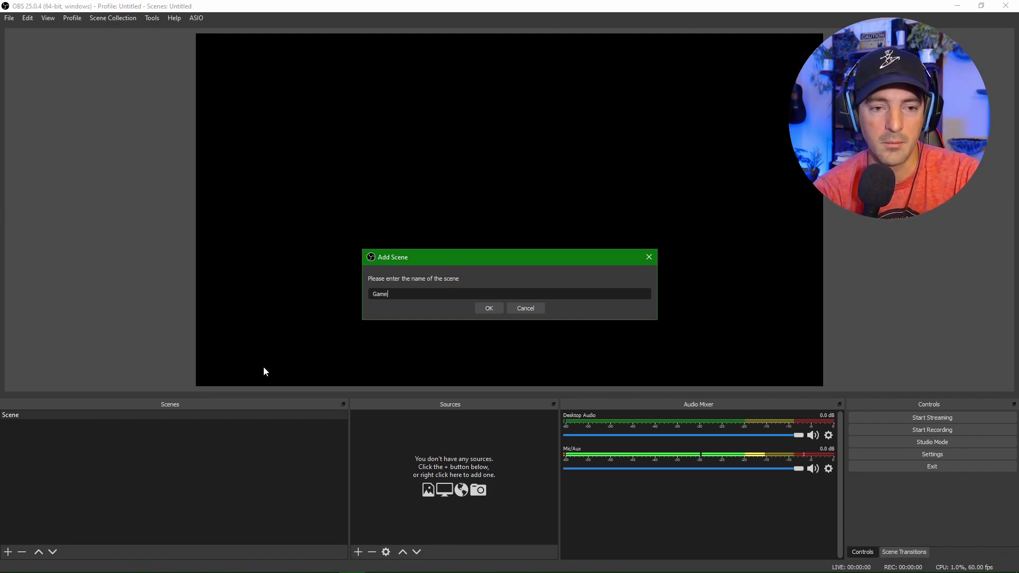
key(Return)
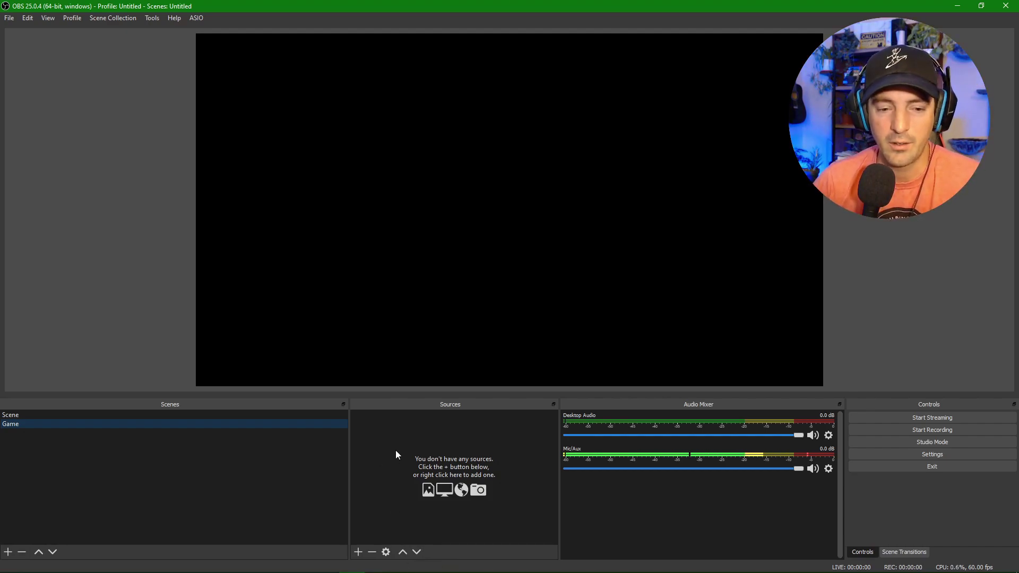
Step: Add a new Game Capture source named PC Game to the Game scene
click(356, 552)
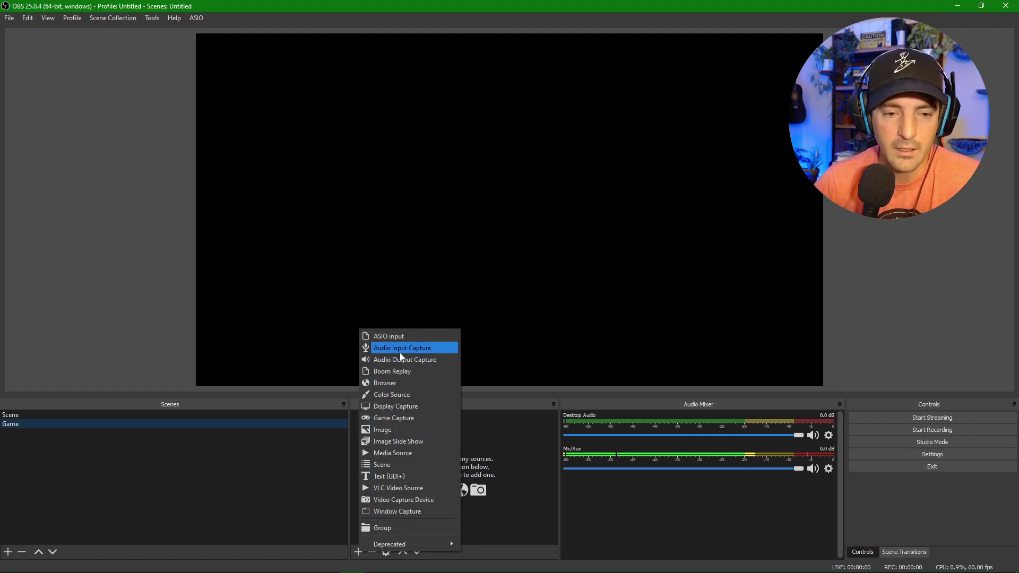
click(414, 419)
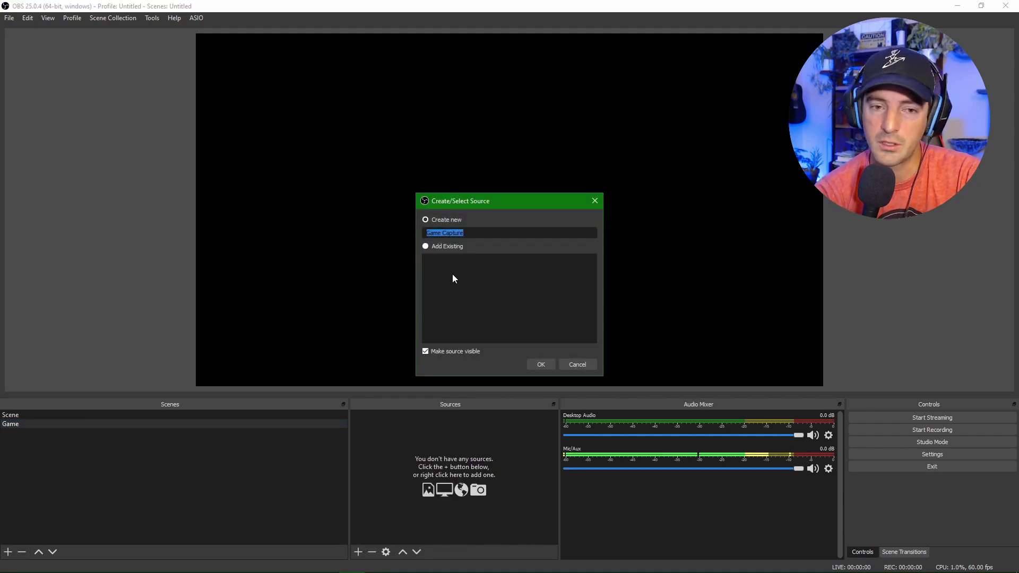
text(PC Game)
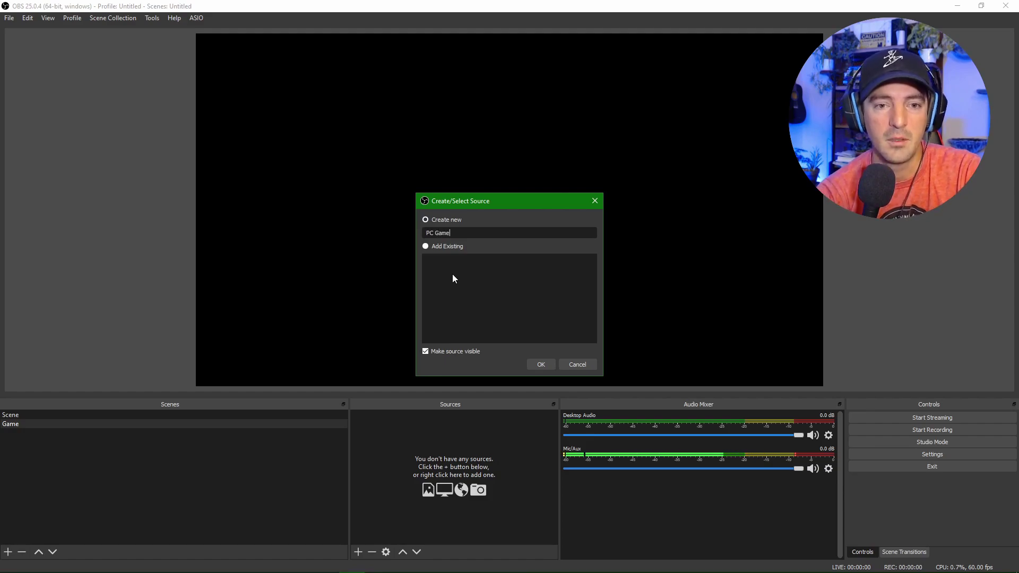
key(Return)
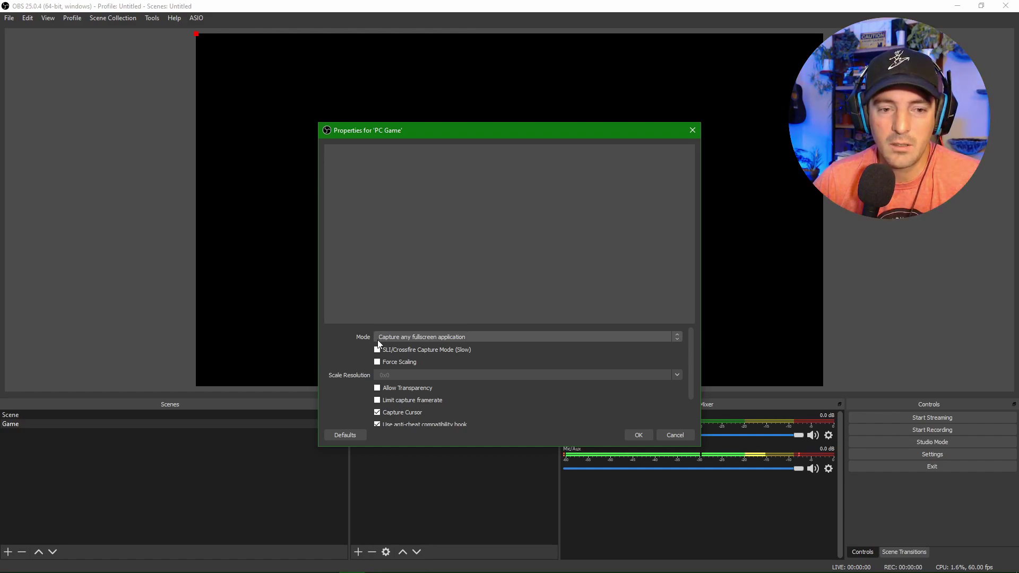
Step: Set the PC Game source to capture a specific window, choose [Among Us.exe]: Among Us, and accept the properties
click(678, 337)
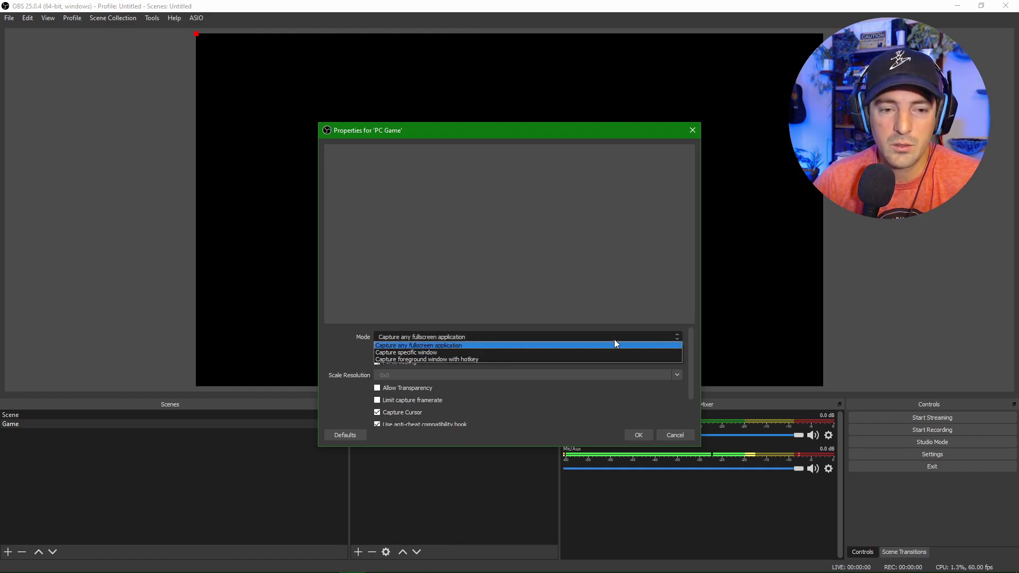
click(417, 353)
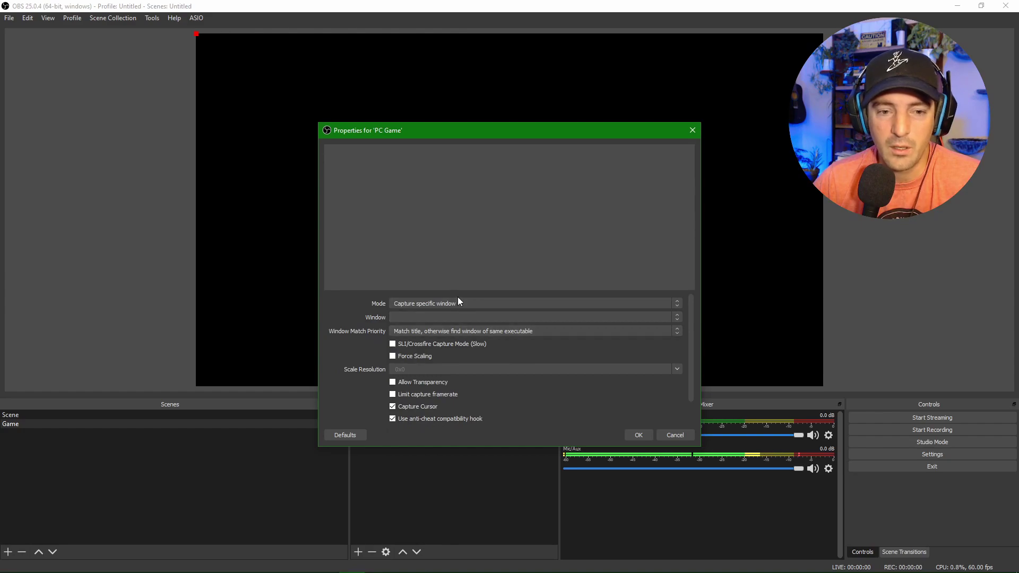
click(677, 316)
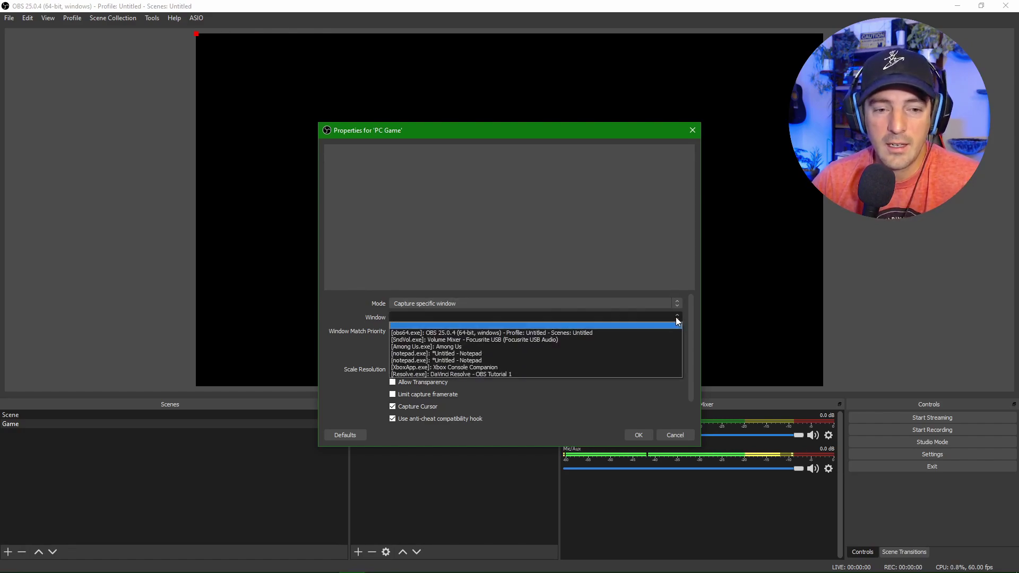
click(470, 349)
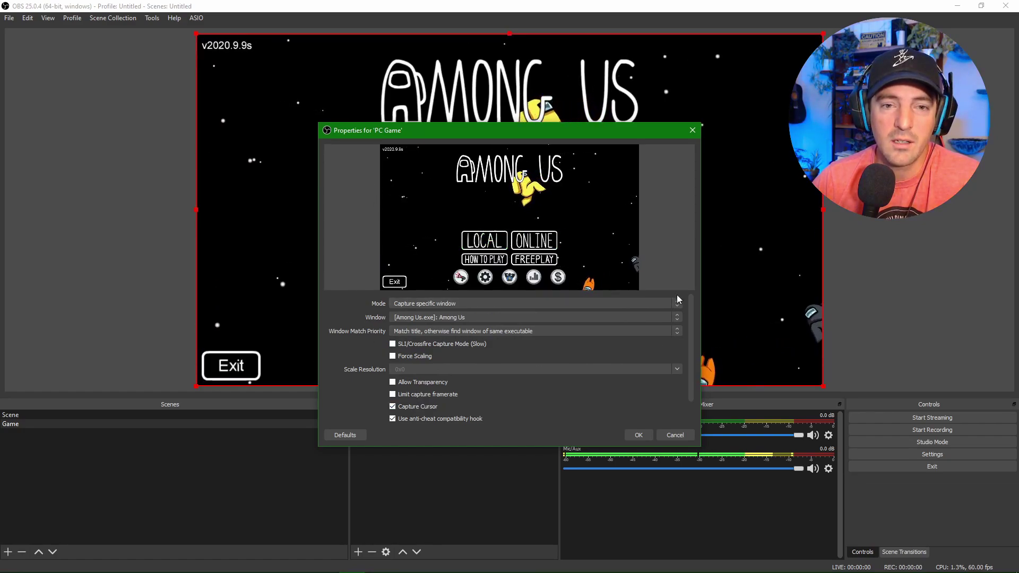
click(639, 434)
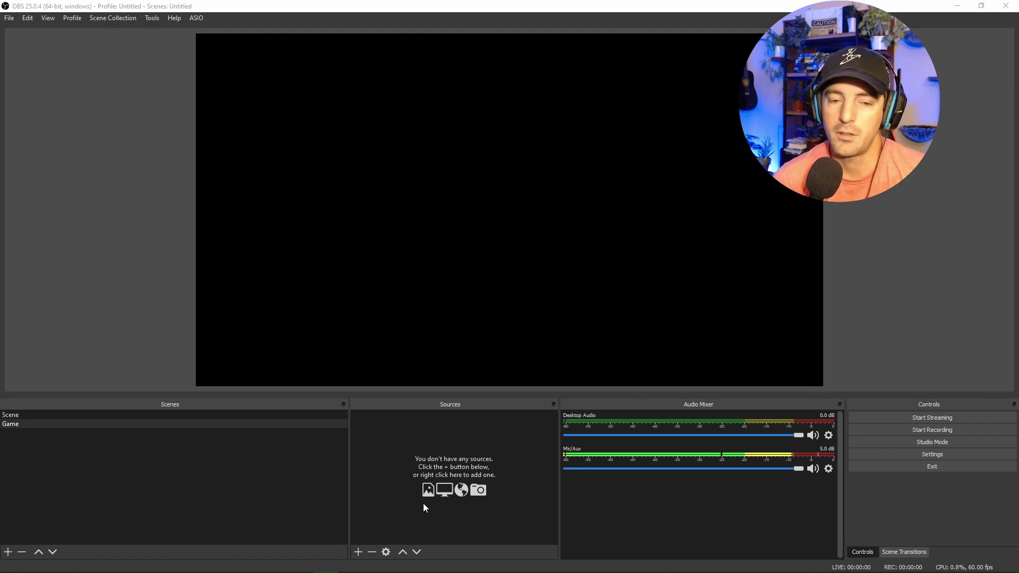
Step: Add a Video Capture Device source named Elgato and look through its available capture devices
right_click(412, 446)
mouse_move(432, 451)
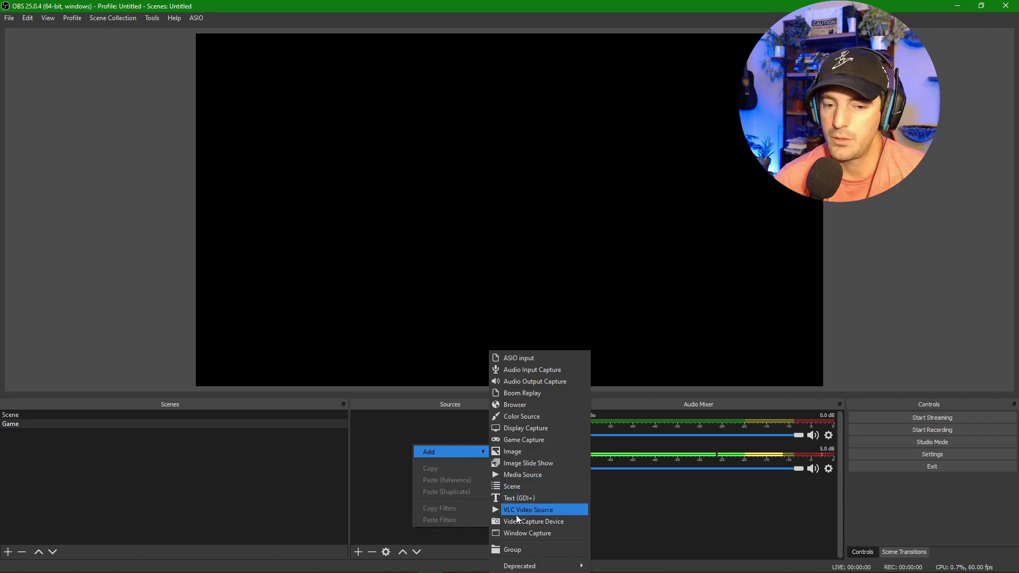
click(533, 522)
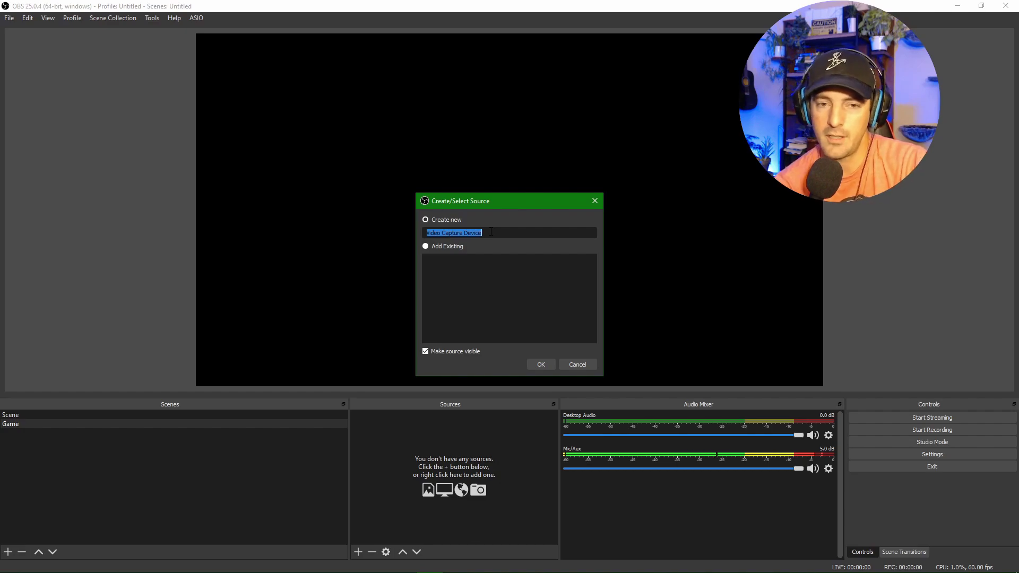
text(Elgato)
key(Return)
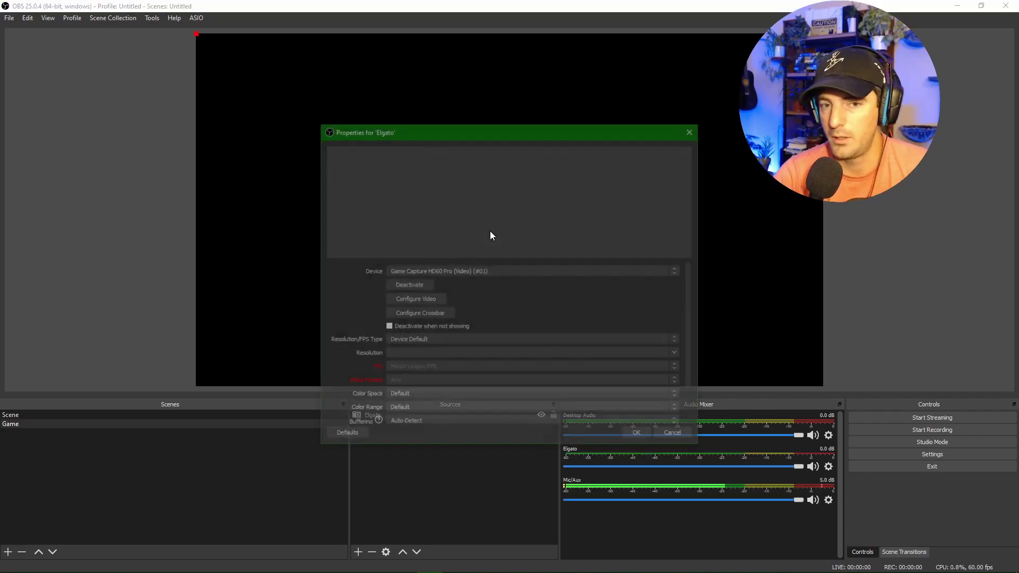
click(678, 272)
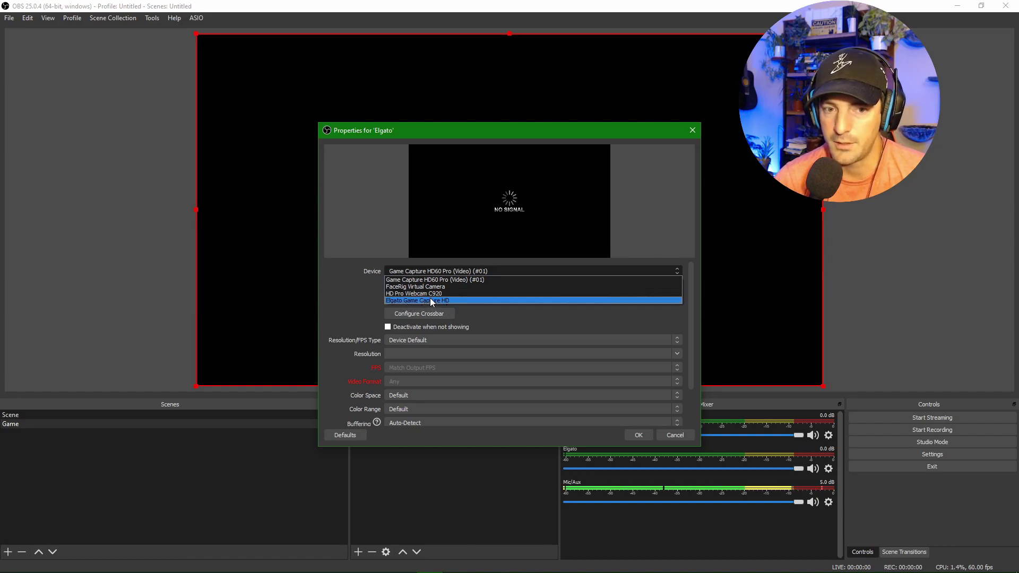
click(359, 301)
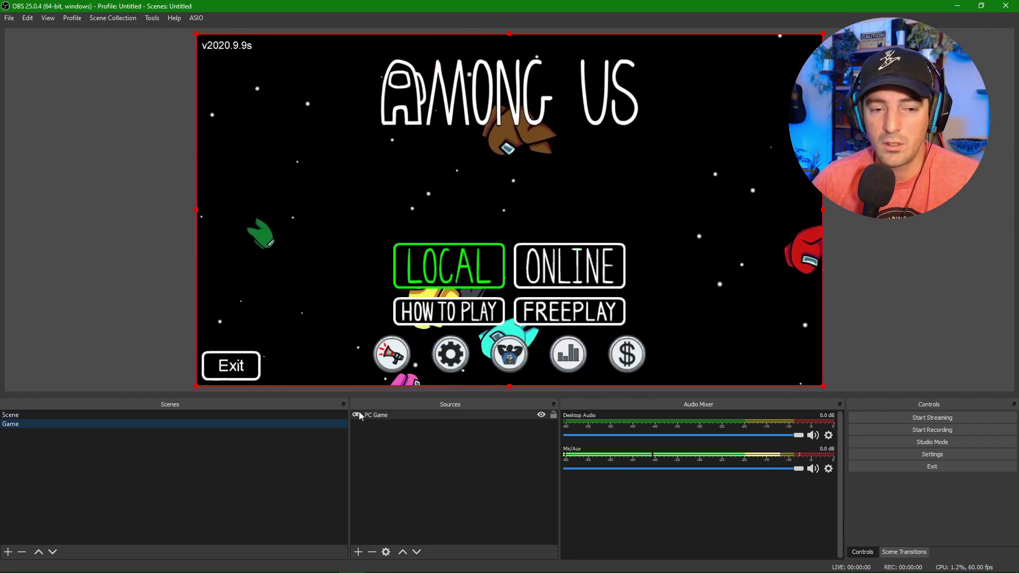
Step: Hide the PC Game source and show it again, twice in a row
click(541, 415)
click(542, 415)
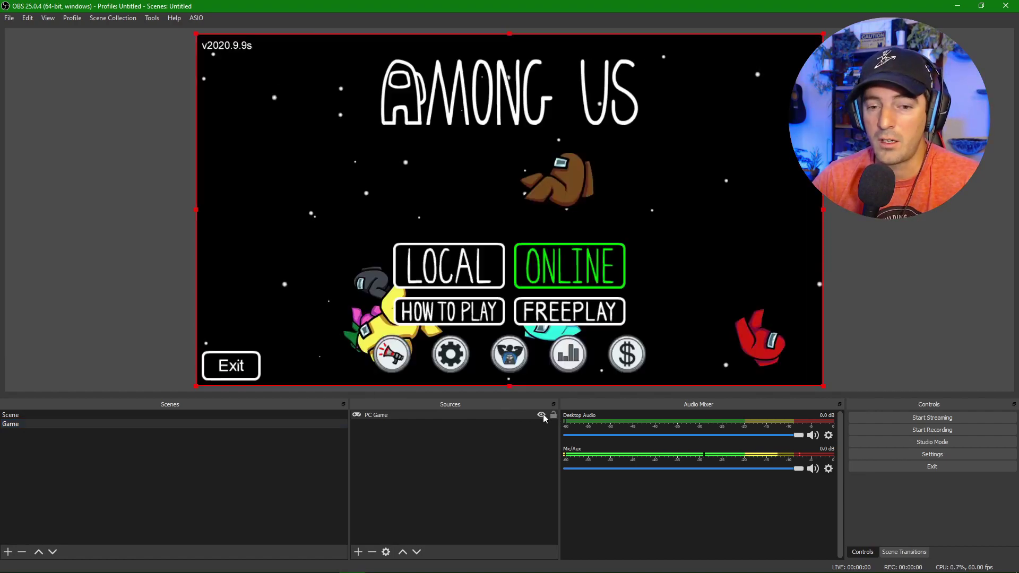
click(542, 415)
click(544, 417)
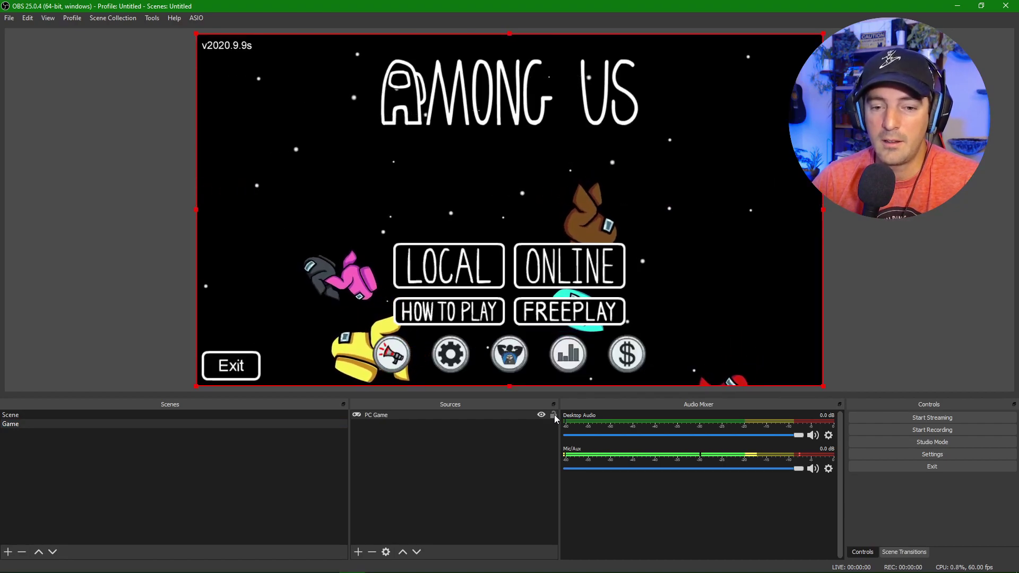
Step: Lock the PC Game source, try selecting it in the preview, and move it once unlocked
click(554, 415)
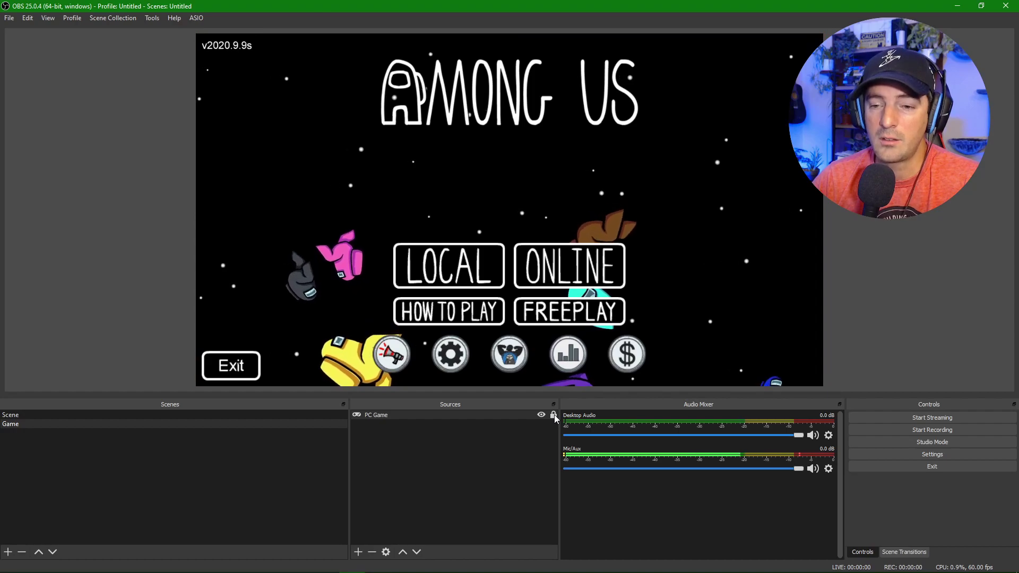
click(536, 264)
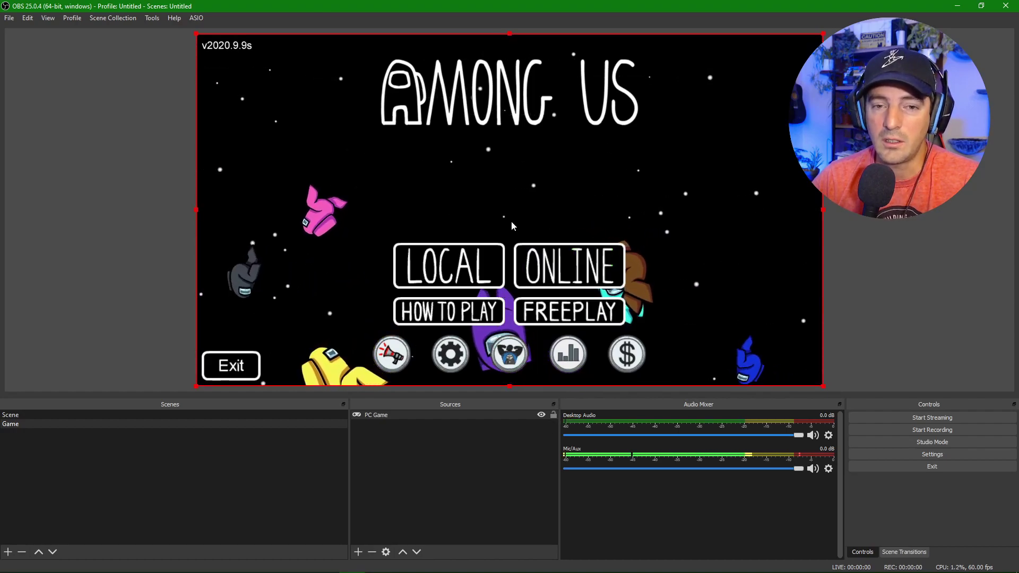
mouse_move(512, 225)
mouse_down()
mouse_move(602, 243)
mouse_move(448, 268)
mouse_move(610, 218)
mouse_move(451, 193)
mouse_move(533, 165)
mouse_move(531, 231)
mouse_move(493, 222)
mouse_move(572, 228)
mouse_move(527, 243)
mouse_move(530, 218)
mouse_move(496, 215)
mouse_up()
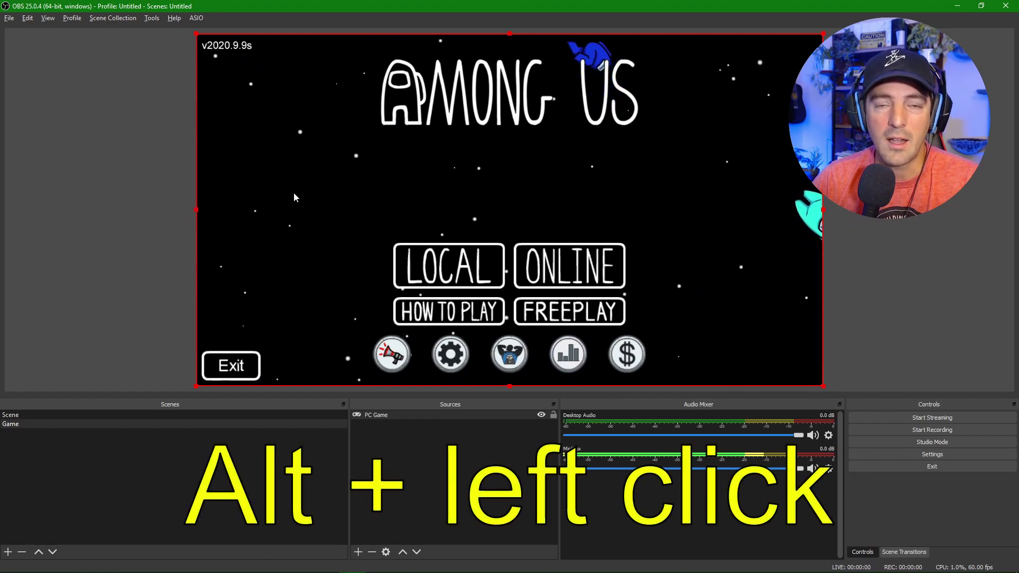
Step: Crop the PC Game source from its left edge to the canvas centre and move the remaining half around the preview
drag(195, 213, 157, 201)
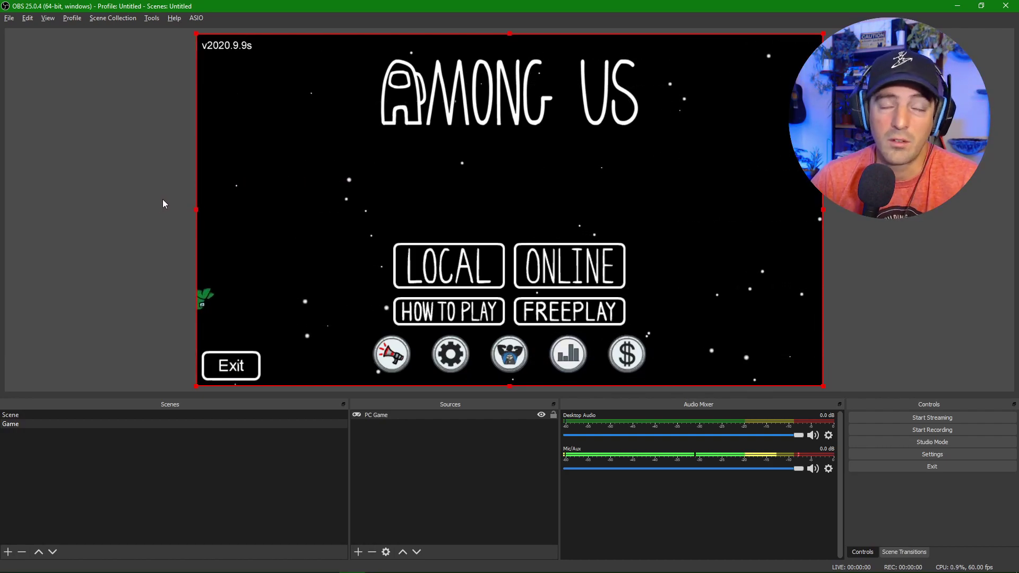
drag(196, 209, 511, 210)
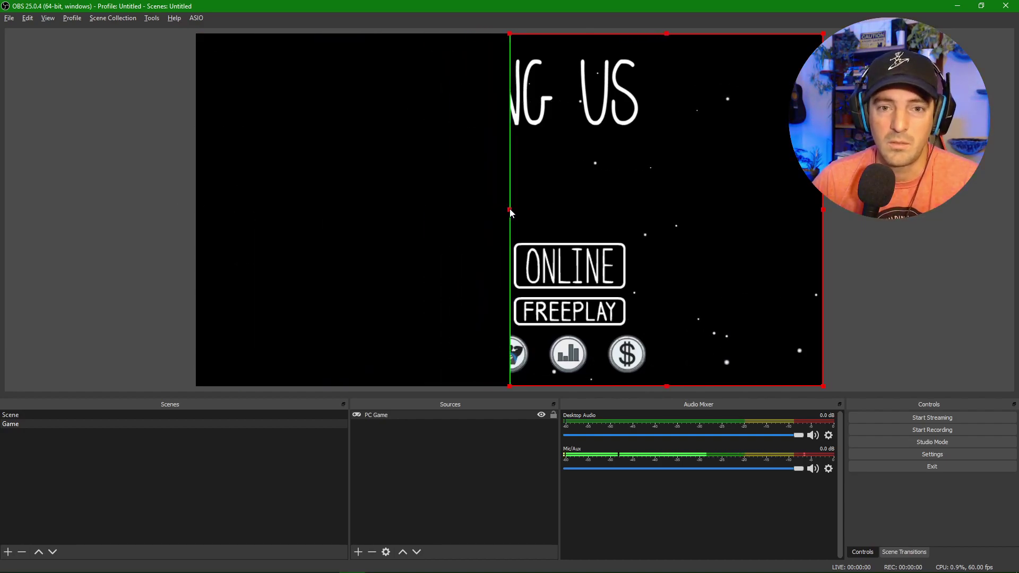
drag(692, 195, 445, 217)
drag(506, 105, 347, 326)
drag(319, 377, 726, 133)
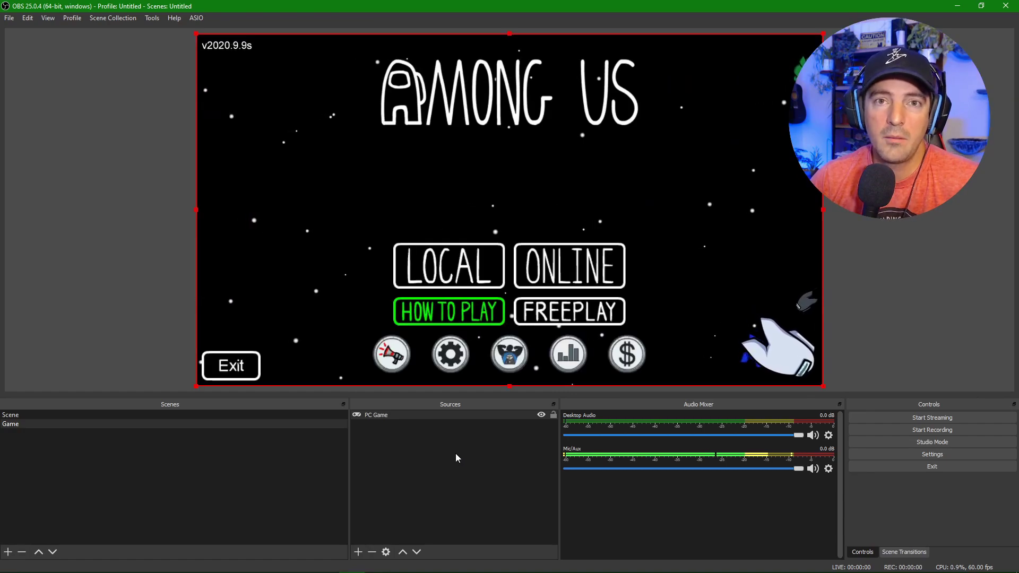
Step: Lock the PC Game source in place and clear the source selection
click(540, 427)
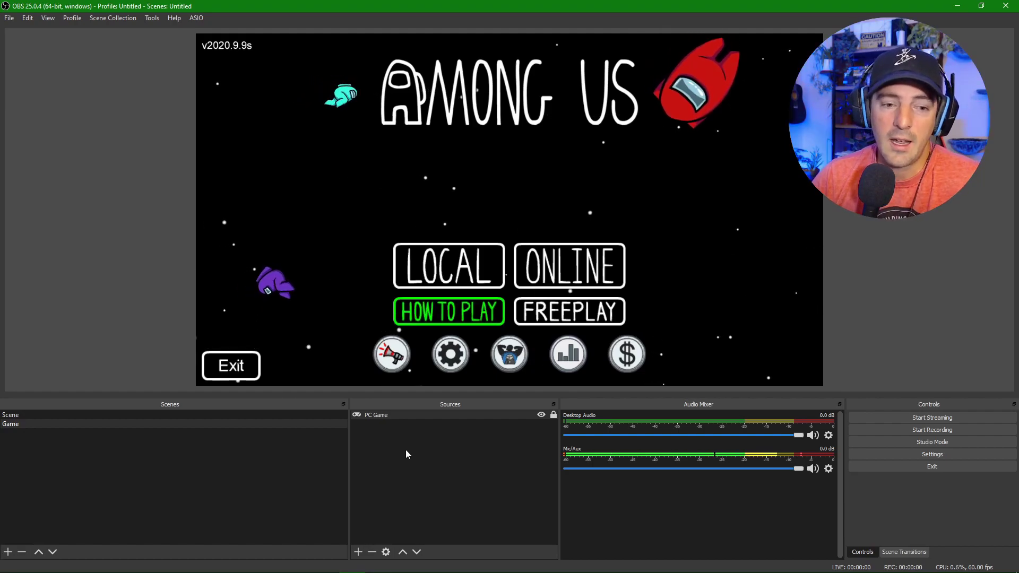
click(412, 434)
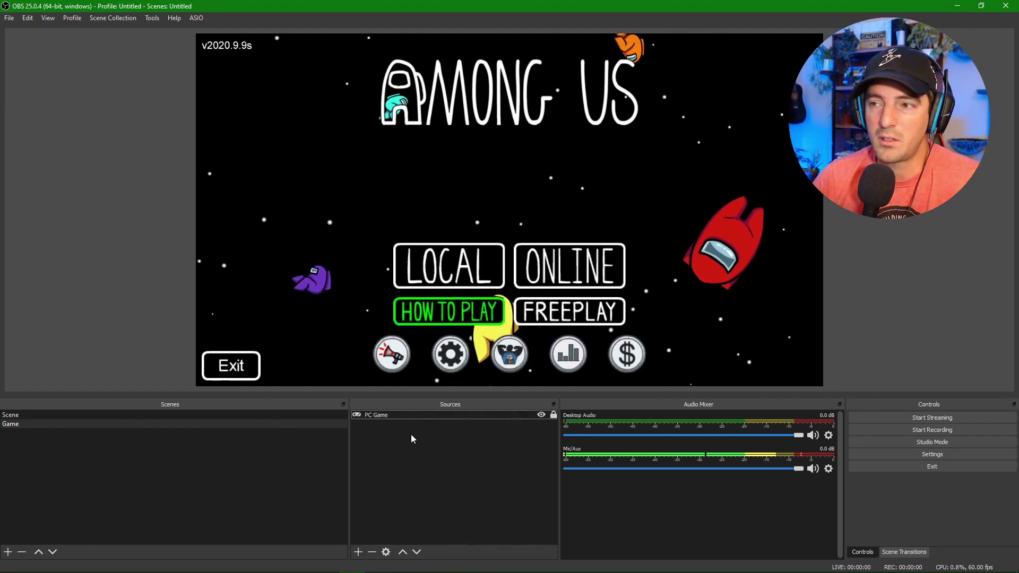
Step: Add a new Video Capture Device source named Webcam to the Game scene
right_click(410, 433)
mouse_move(446, 439)
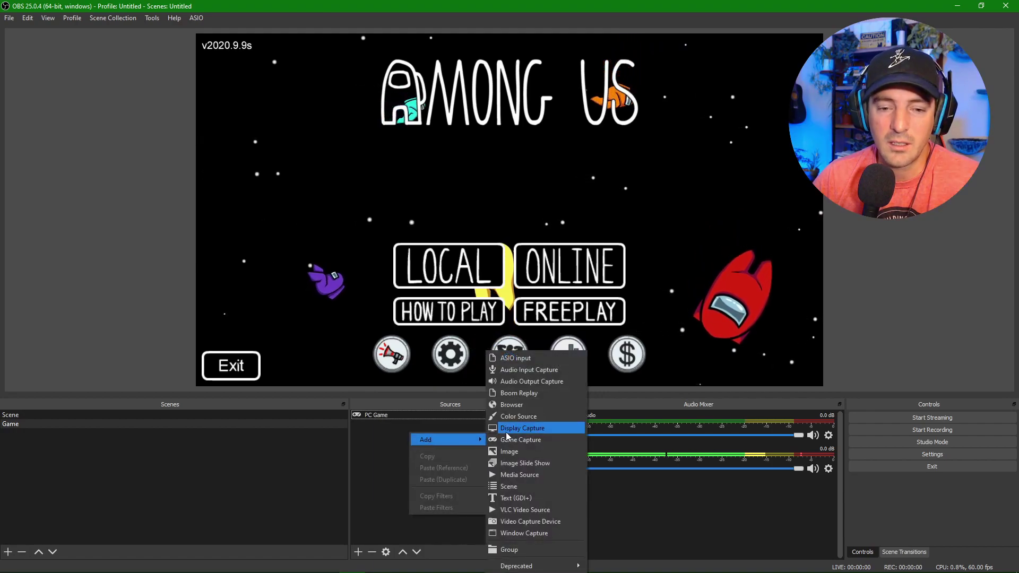
click(529, 521)
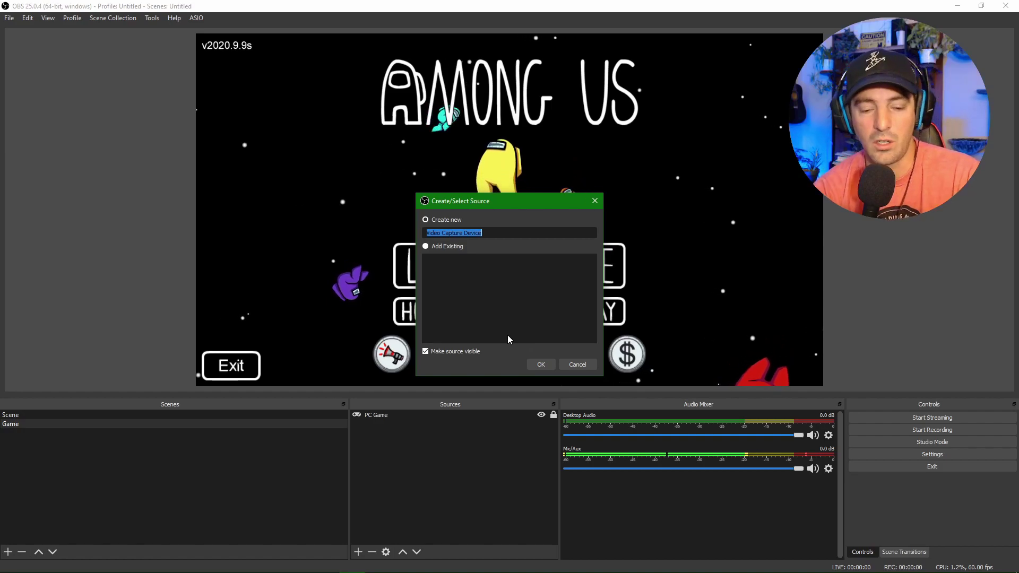
text(Webcam)
key(Return)
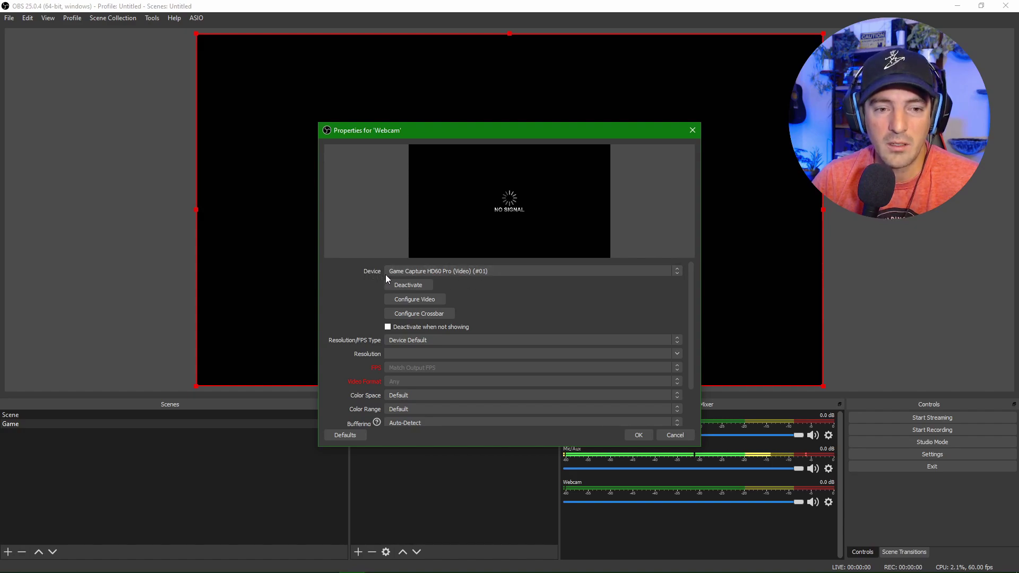
Step: Check the capture devices offered for the Webcam source and remove that source from the scene
click(679, 271)
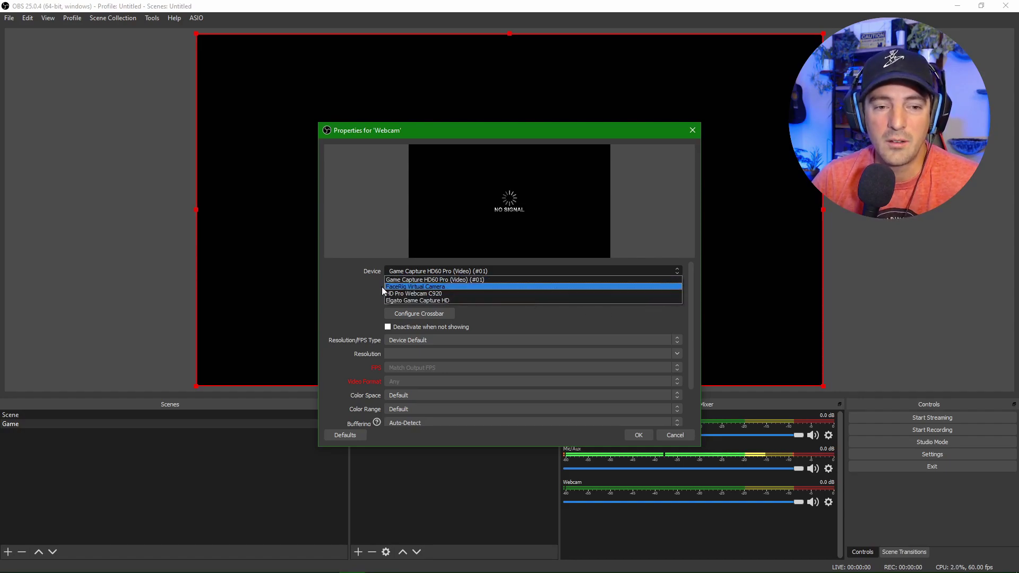
click(349, 303)
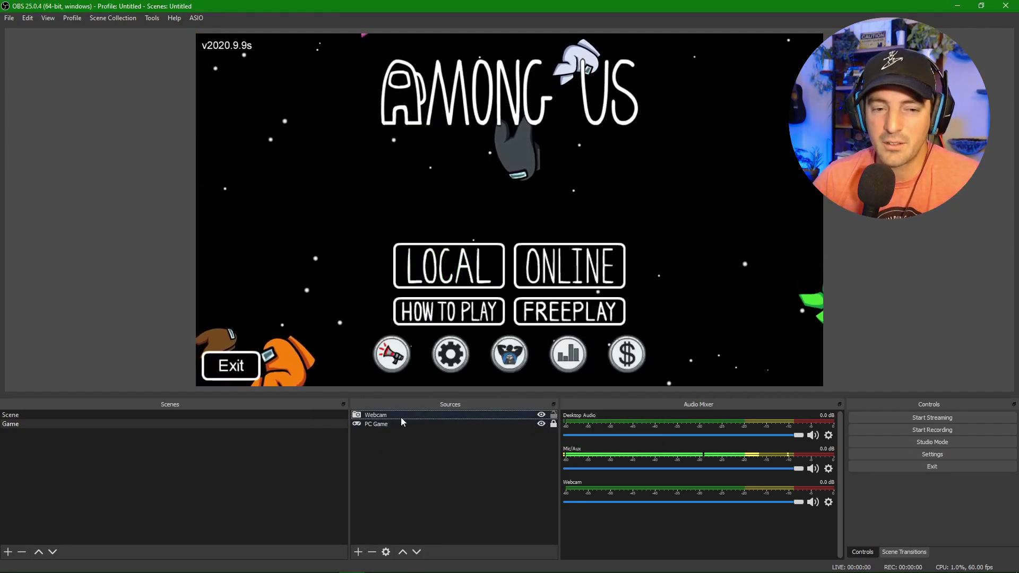
right_click(401, 416)
click(469, 409)
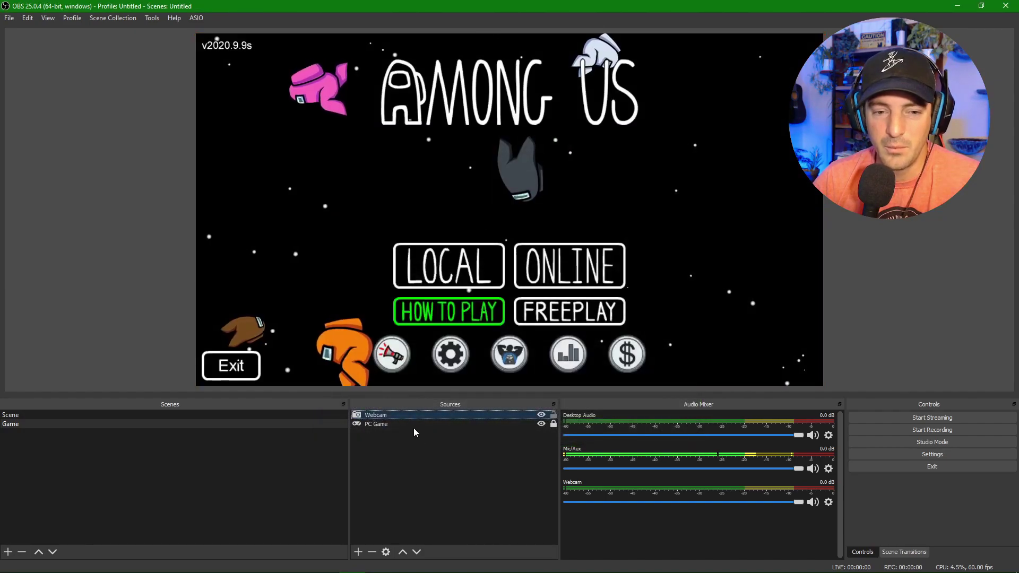
right_click(401, 415)
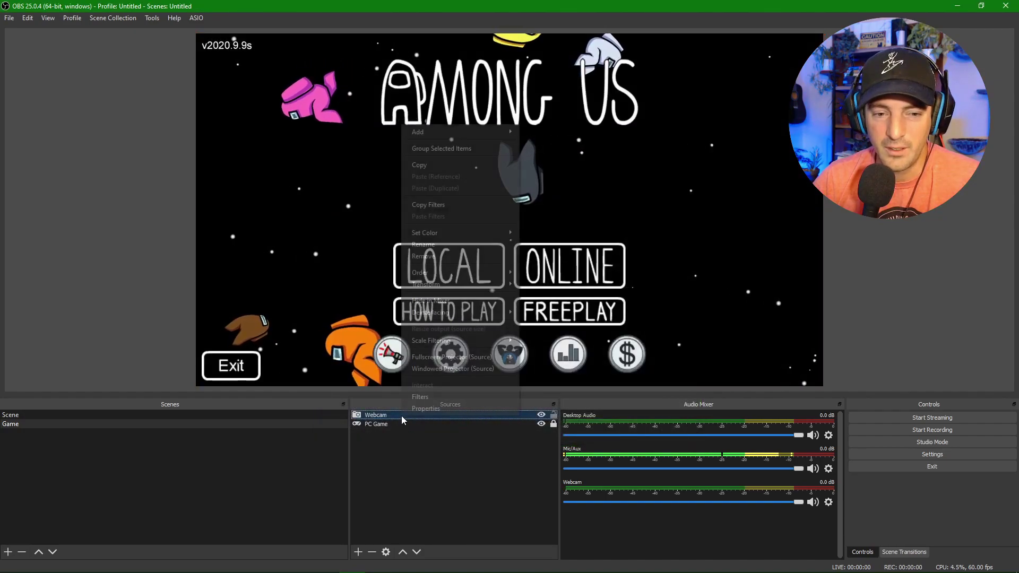
Step: Add an Image source named Webcam that shows me1.png from the Desktop folder
right_click(378, 448)
mouse_move(420, 454)
click(478, 452)
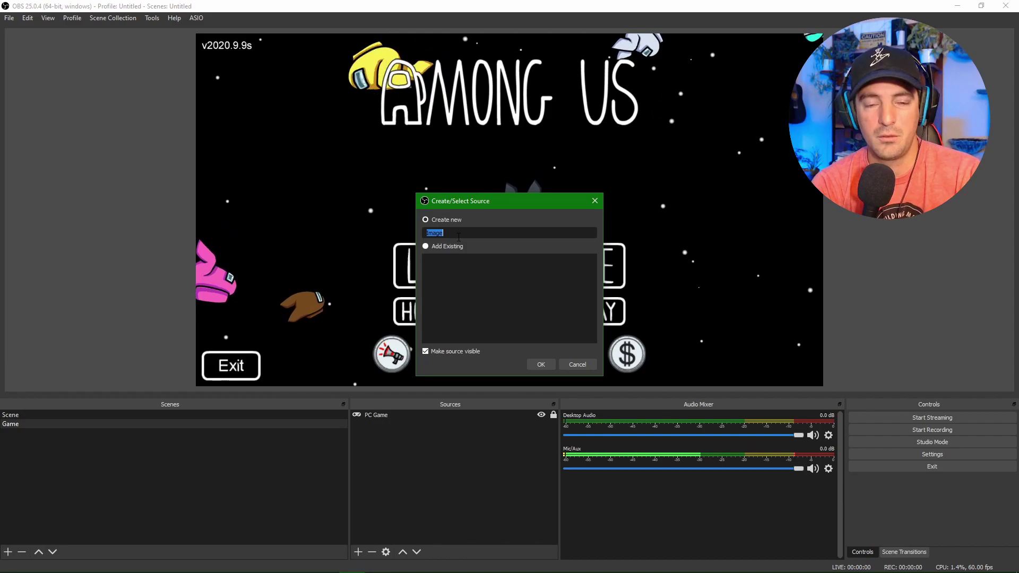
text(Webcam)
key(Return)
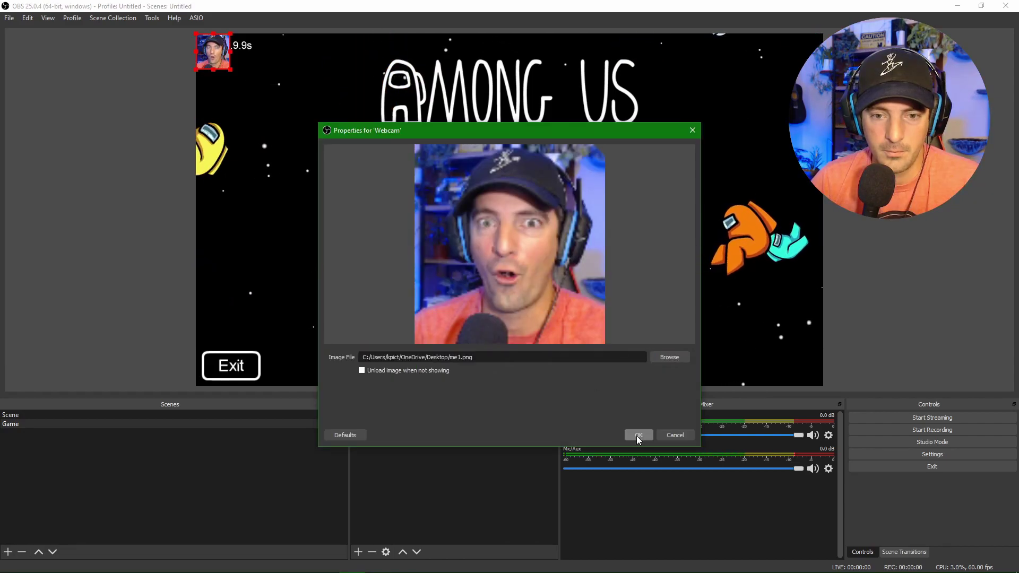
click(637, 435)
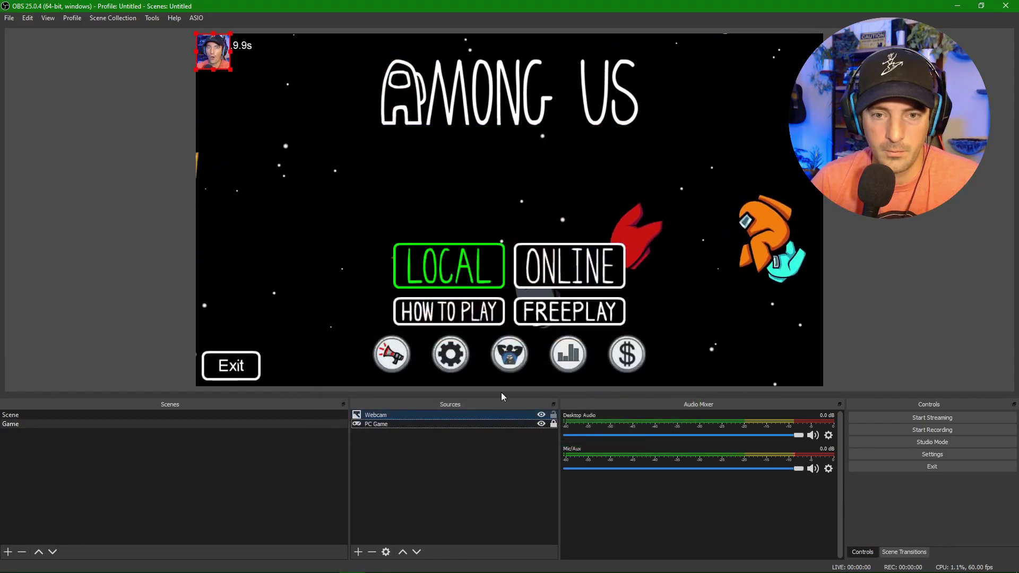
Step: Place and enlarge the Webcam image near the canvas's lower-right corner, and crop its left, top and bottom edges
drag(214, 53, 765, 297)
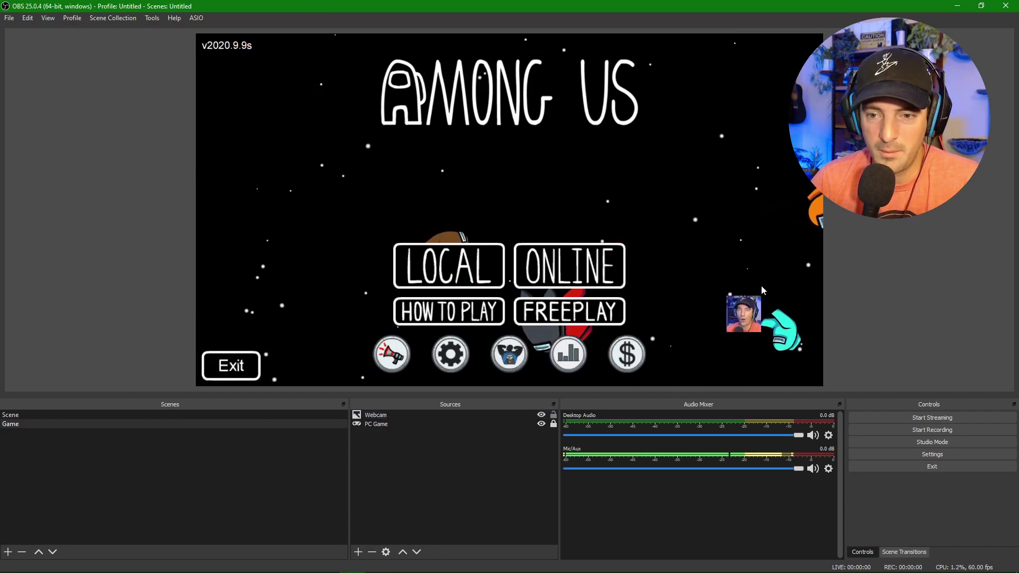
mouse_move(761, 301)
mouse_down()
mouse_move(782, 258)
mouse_move(754, 304)
mouse_up()
click(792, 346)
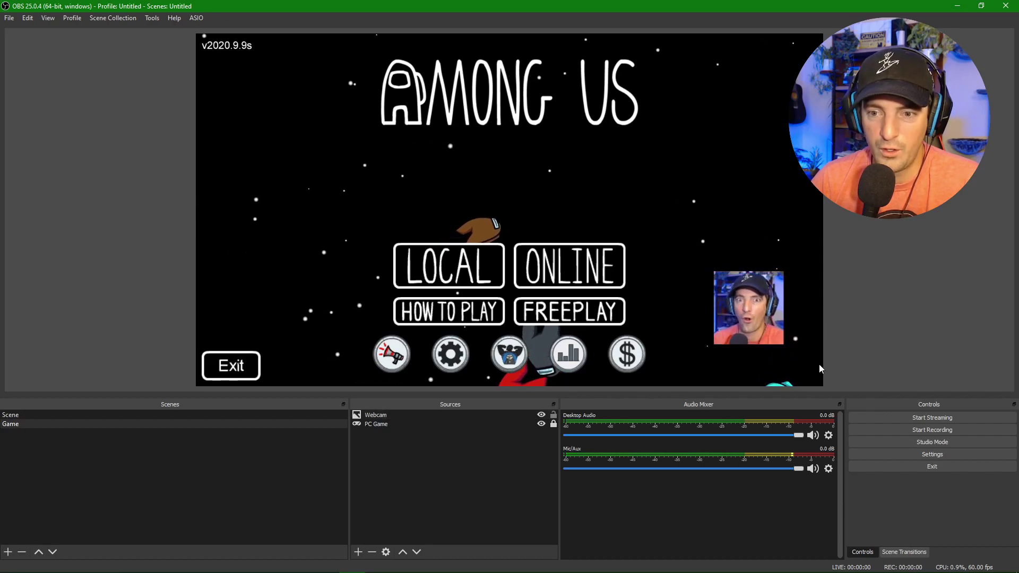
click(722, 314)
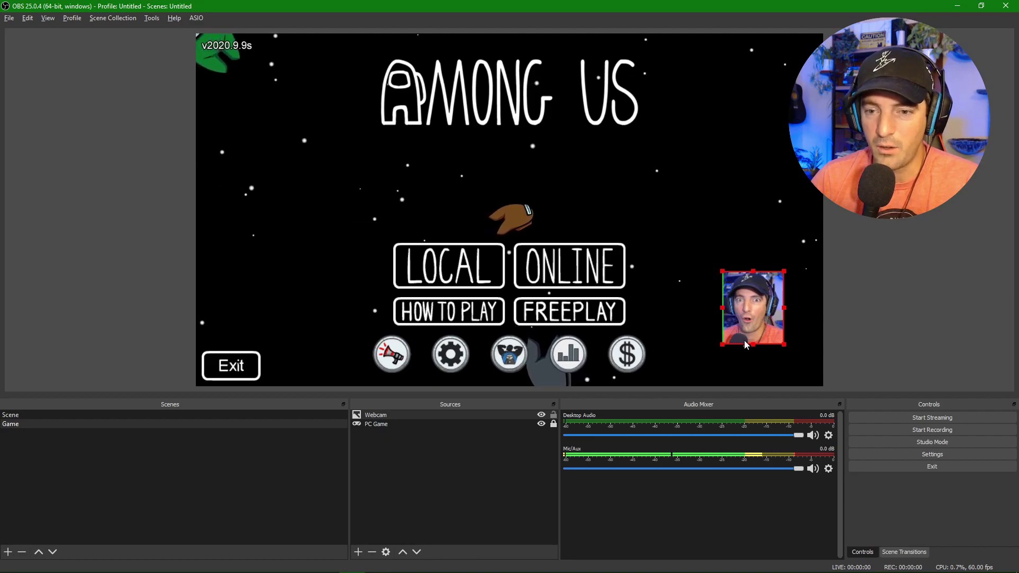
drag(753, 342, 756, 340)
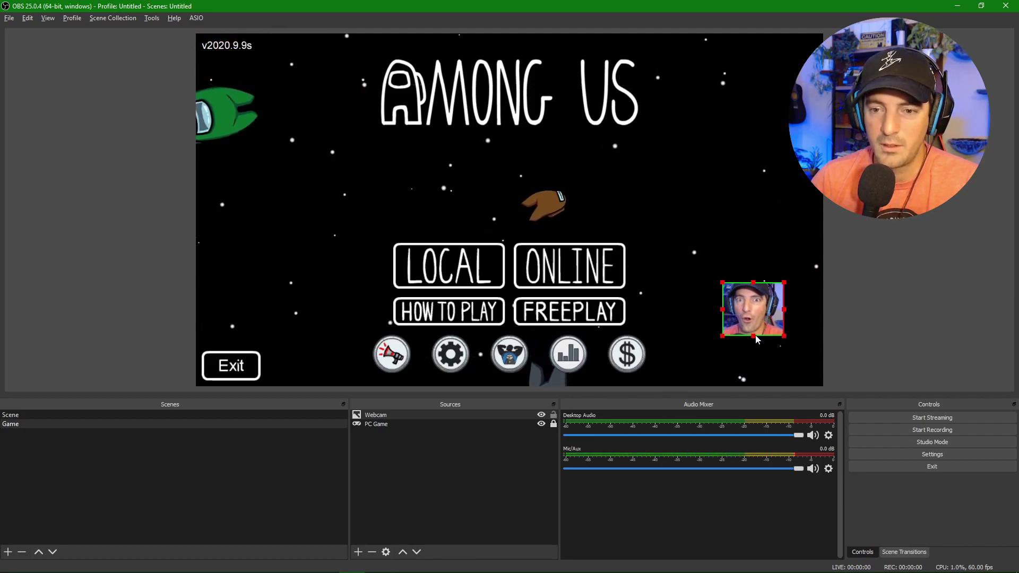
Step: Reposition the Webcam image slightly and fine-tune it with small nudges down and to the right
drag(751, 313, 726, 320)
key(Down)
key(Down)
key(Right)
key(Right)
key(Right)
key(Right)
key(Right)
key(Right)
key(Right)
key(Right)
key(Right)
key(Right)
key(Right)
key(Right)
key(Right)
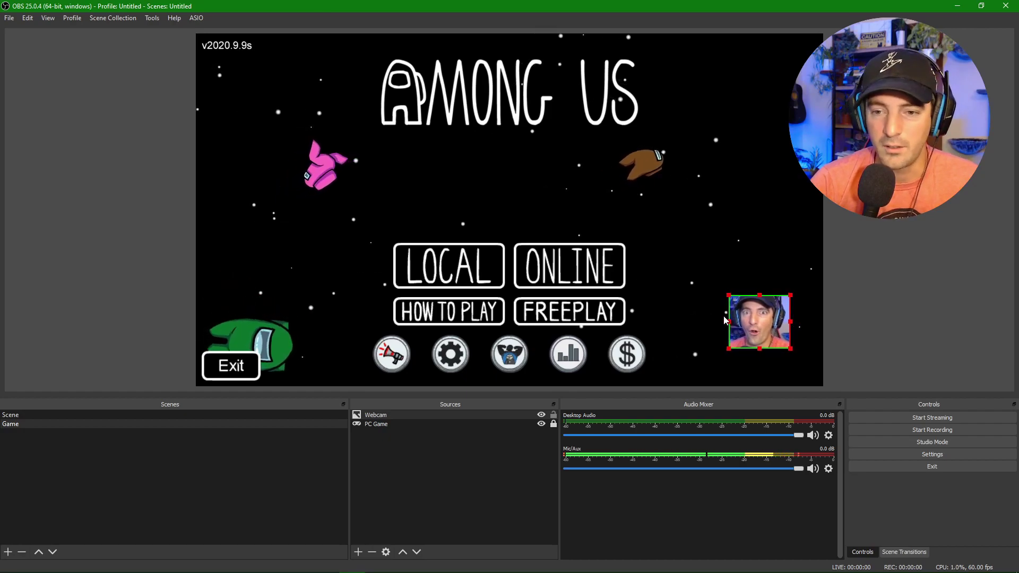
Step: Move the Webcam image towards the canvas's lower-right corner and nudge it rightwards to the canvas edge
drag(740, 322, 772, 351)
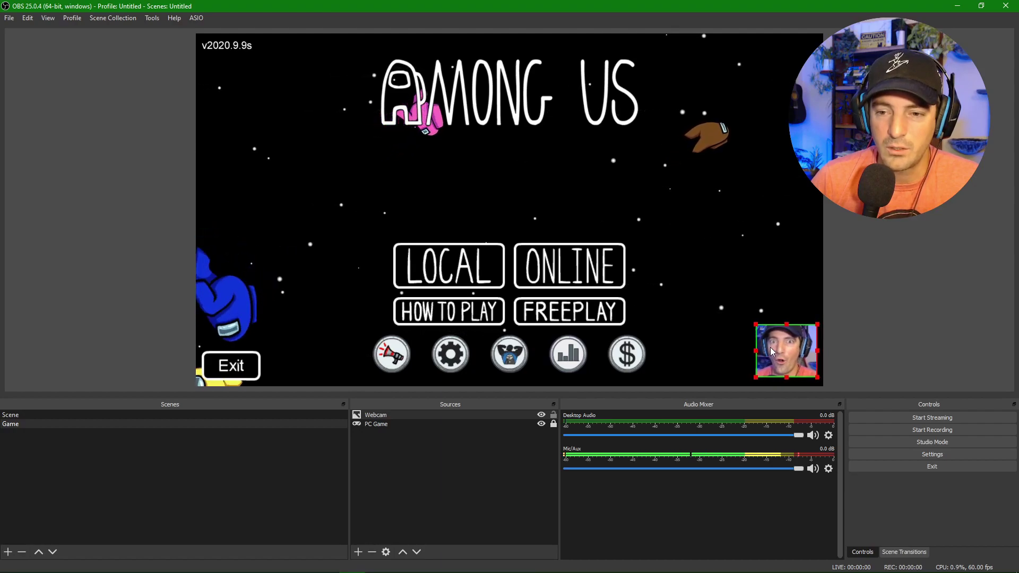
key(Right)
key(Right)
key(Right)
key(Right)
key(Right)
key(Right)
key(Right)
key(Right)
key(Right)
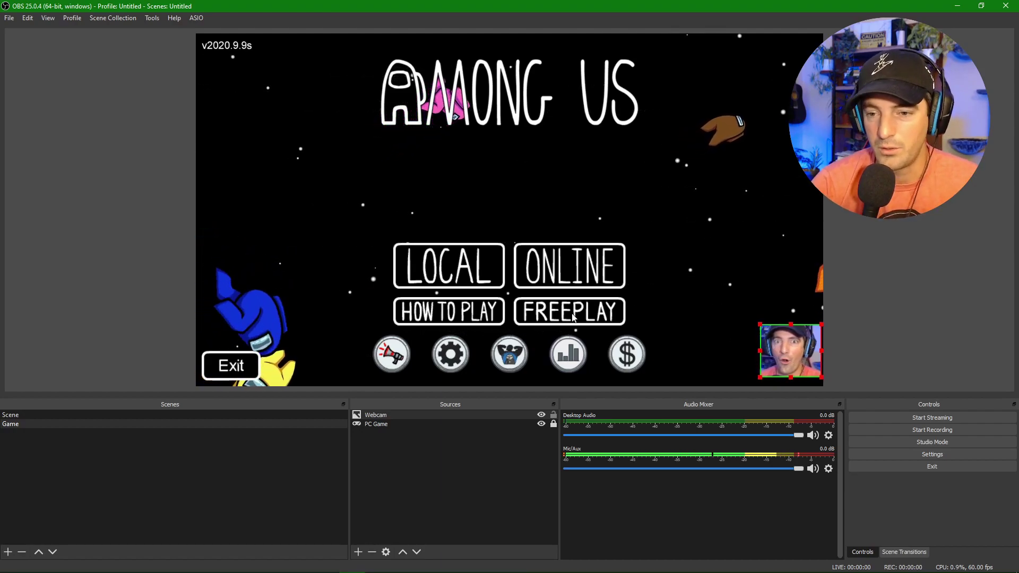
Step: Move the Webcam image slightly inward from the canvas's lower-right corner and toggle its lock and visibility
click(939, 285)
drag(790, 350, 765, 338)
click(921, 292)
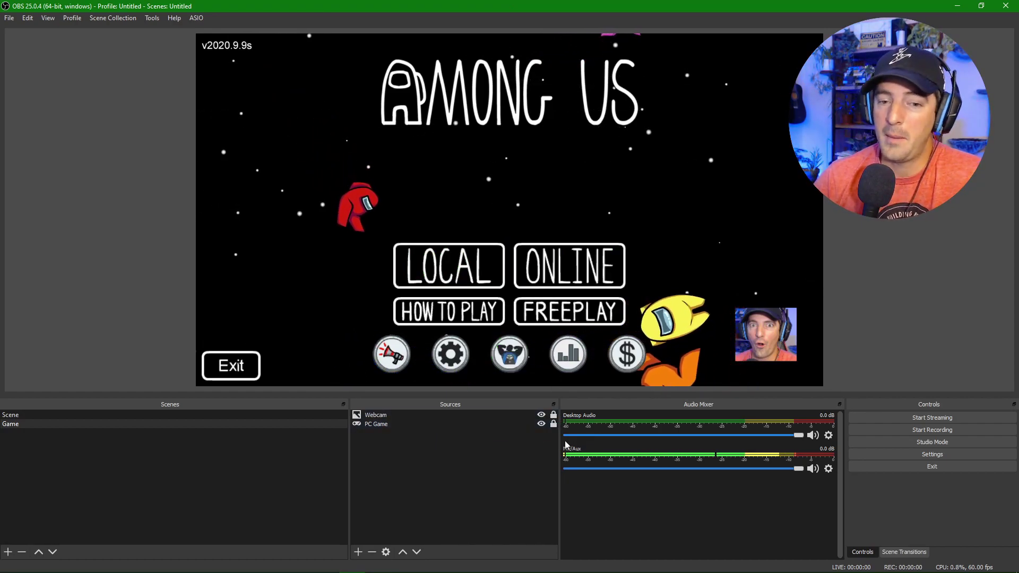
click(541, 415)
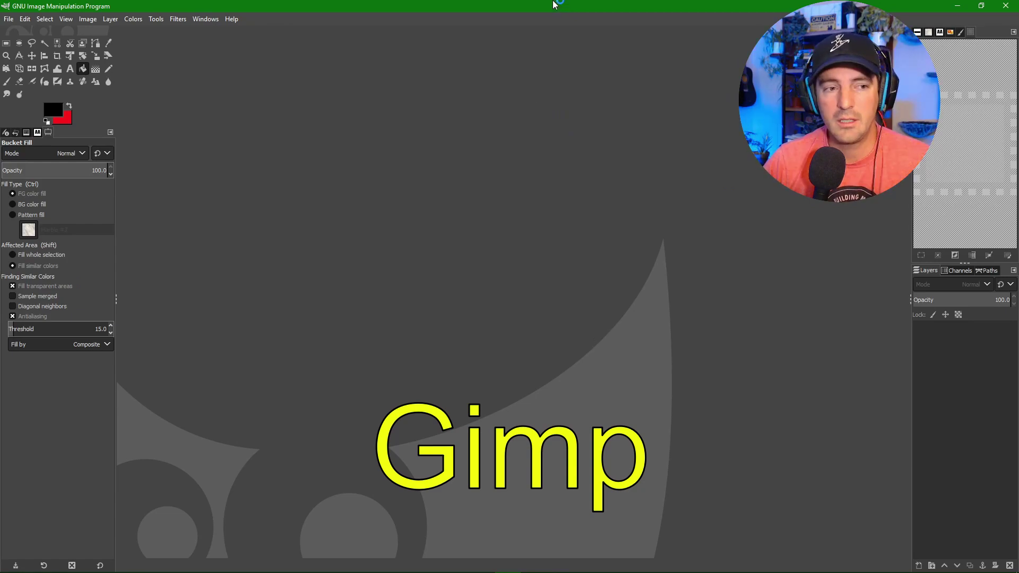
Step: Switch to GIMP and start creating a new image
click(9, 21)
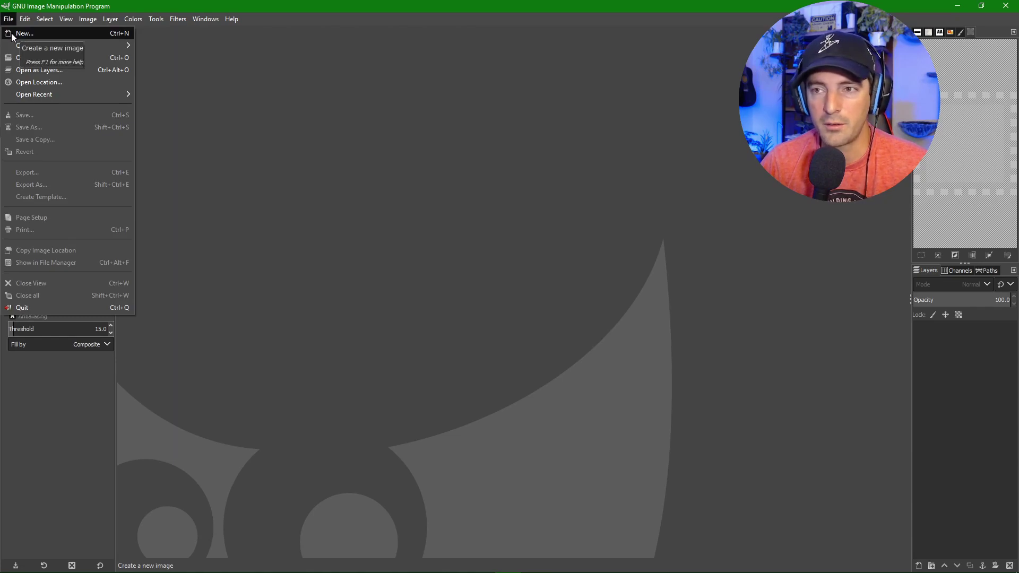
click(8, 21)
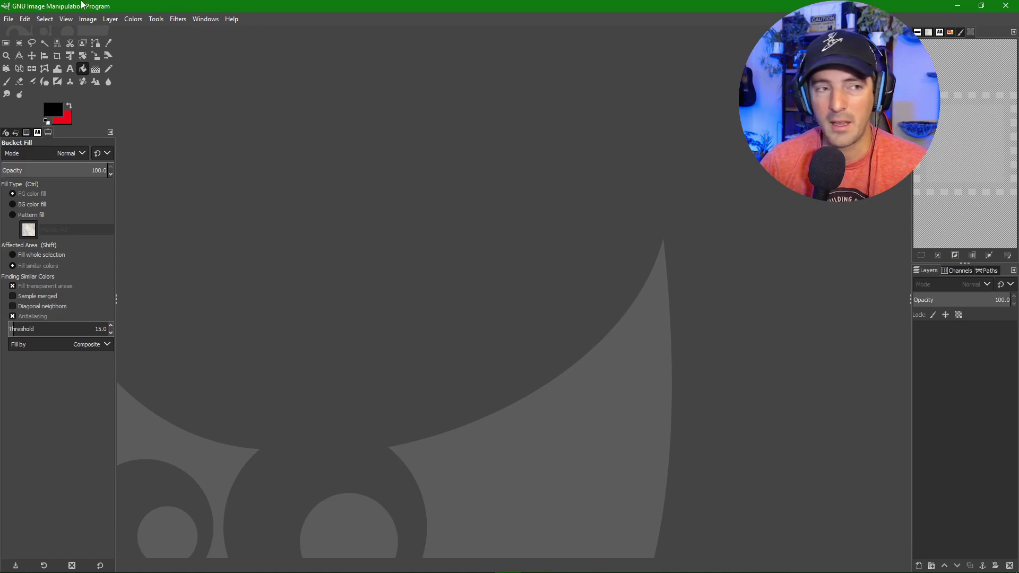
click(7, 20)
click(19, 32)
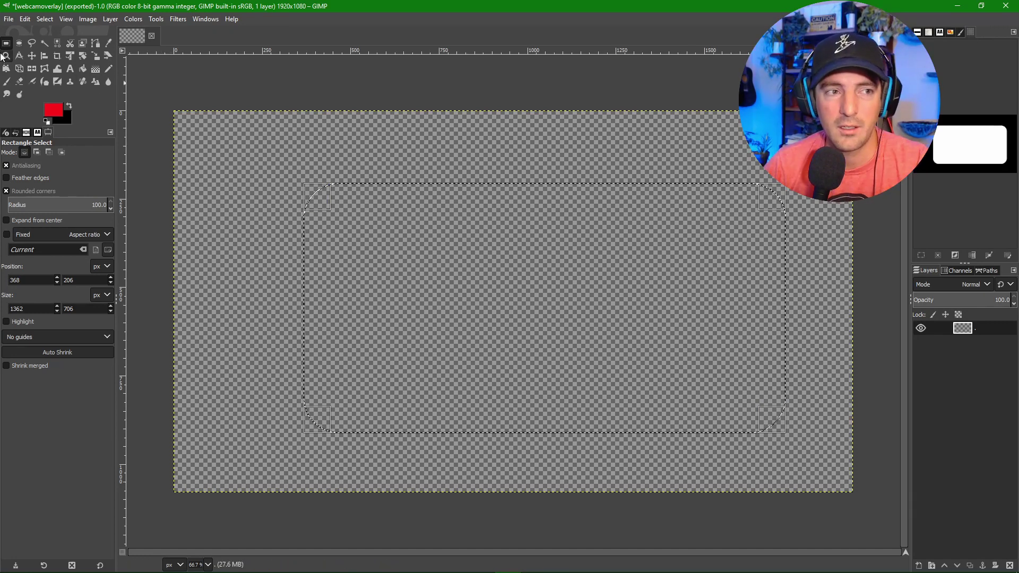
Step: Fill the rounded rectangle selection with red and cut out an inner rounded rectangle of about 1251 × 616 px, leaving a frame
key(shift+b)
click(418, 384)
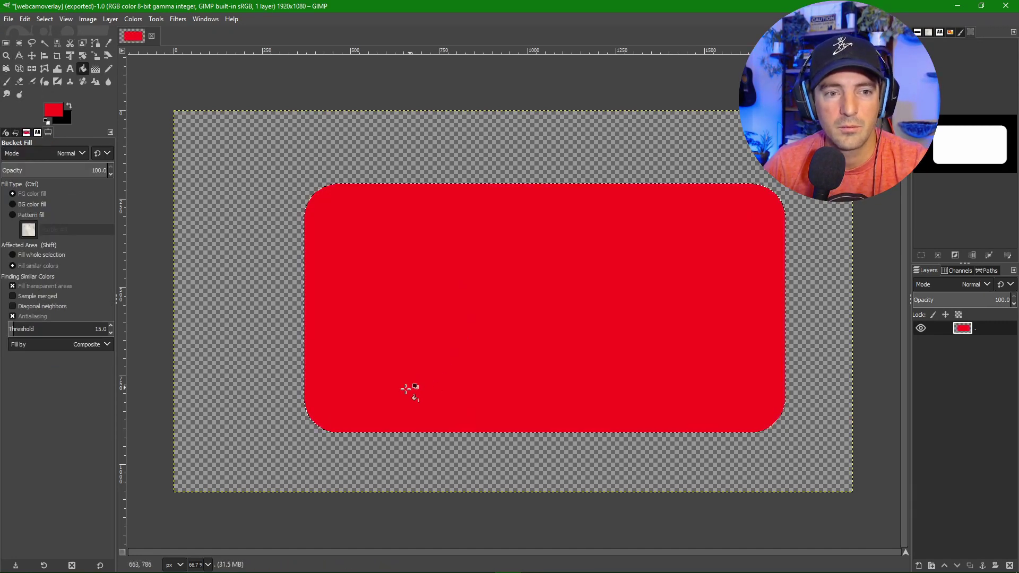
click(6, 44)
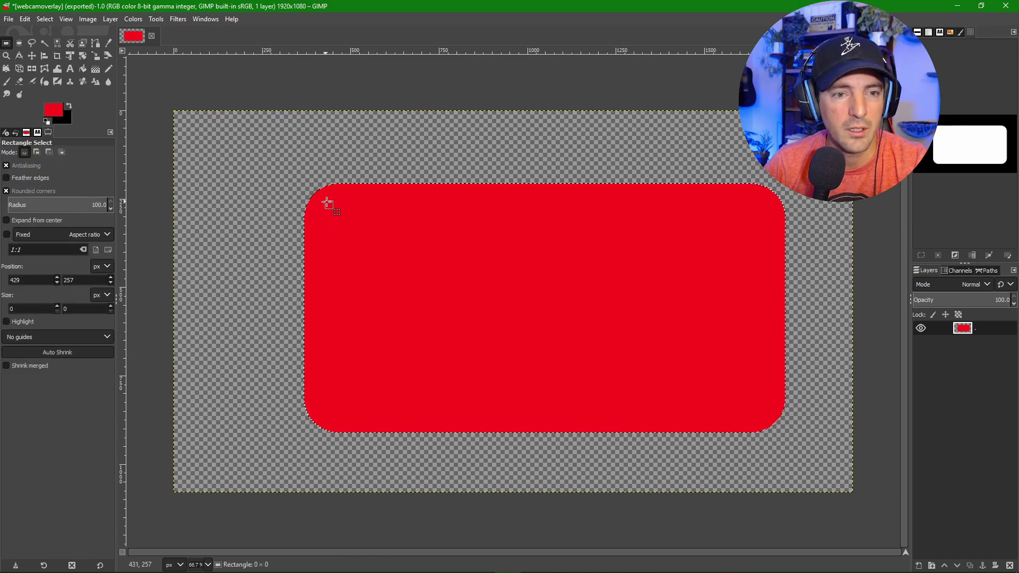
drag(326, 201, 711, 382)
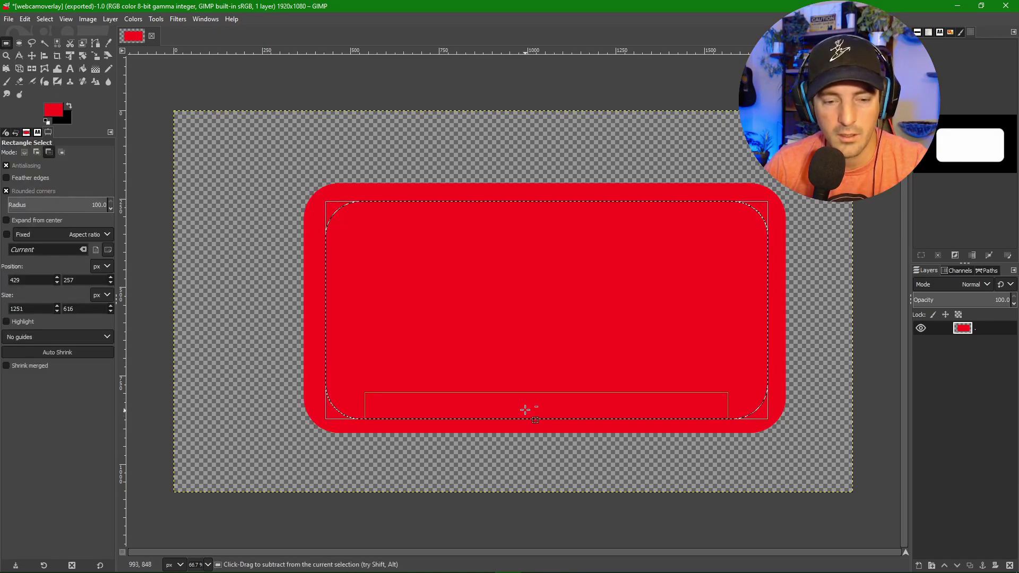
key(ctrl+x)
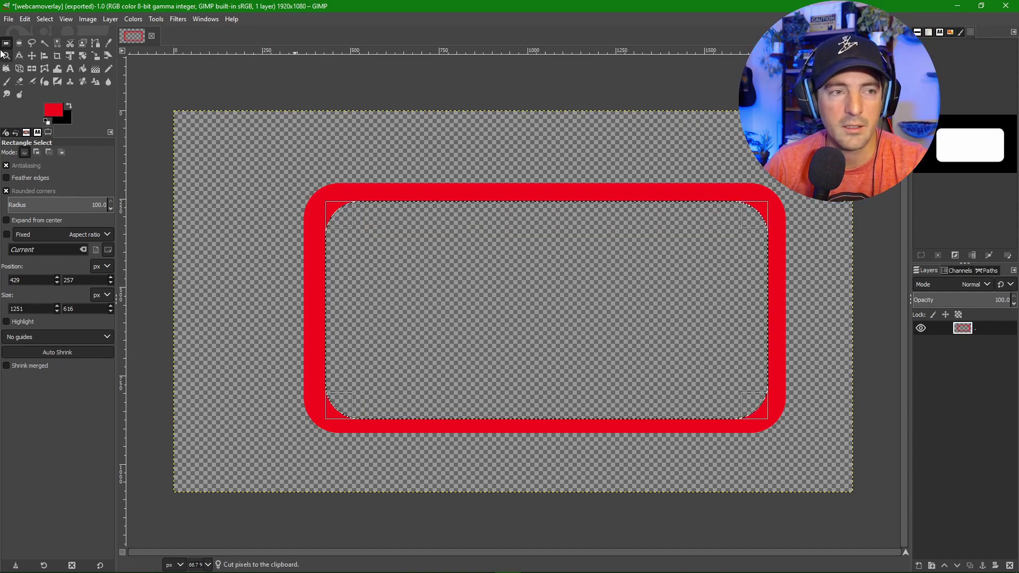
Step: Export the red frame as webcamoverlay.png to the Desktop folder, replacing the existing file
click(8, 19)
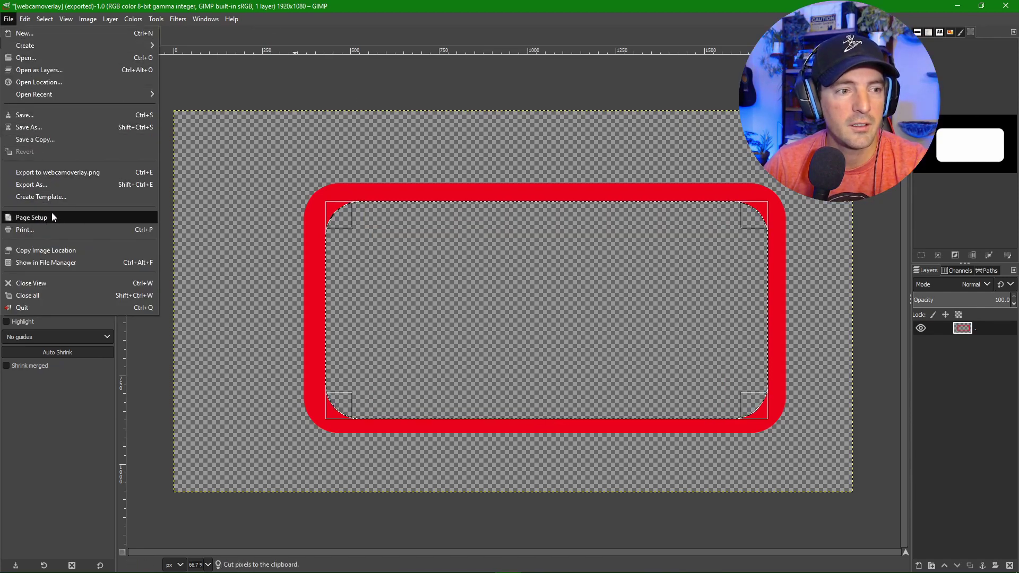
click(46, 184)
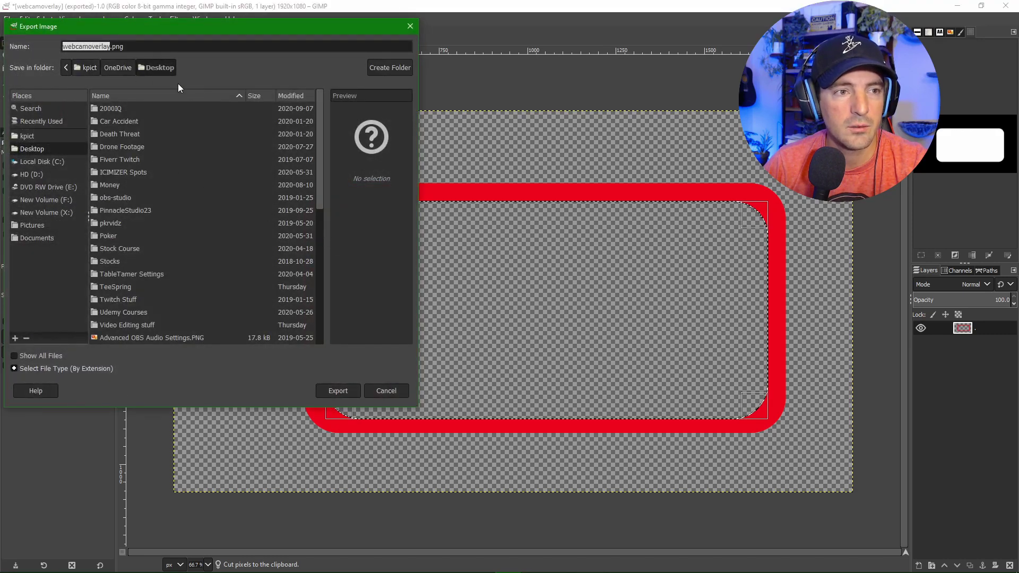
click(337, 391)
click(234, 269)
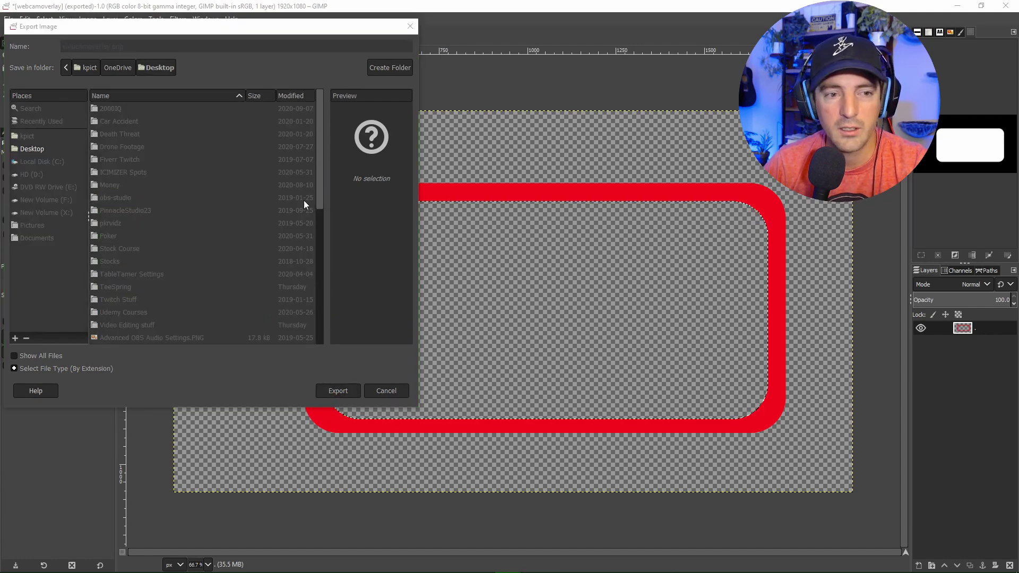
click(513, 390)
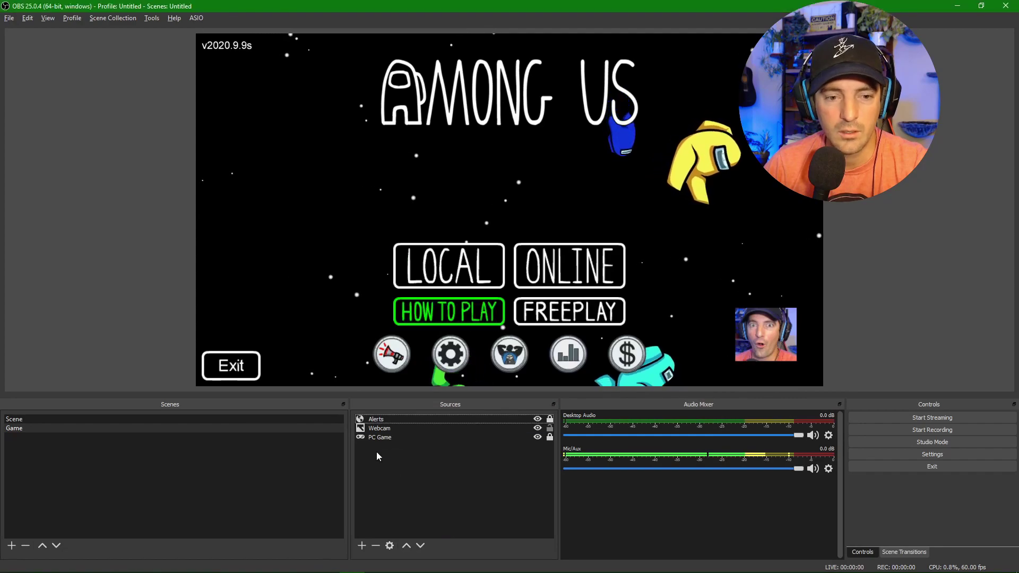
Step: Switch to OBS and add a new Image source that shows webcamoverlay.png
right_click(377, 456)
mouse_move(384, 460)
click(467, 447)
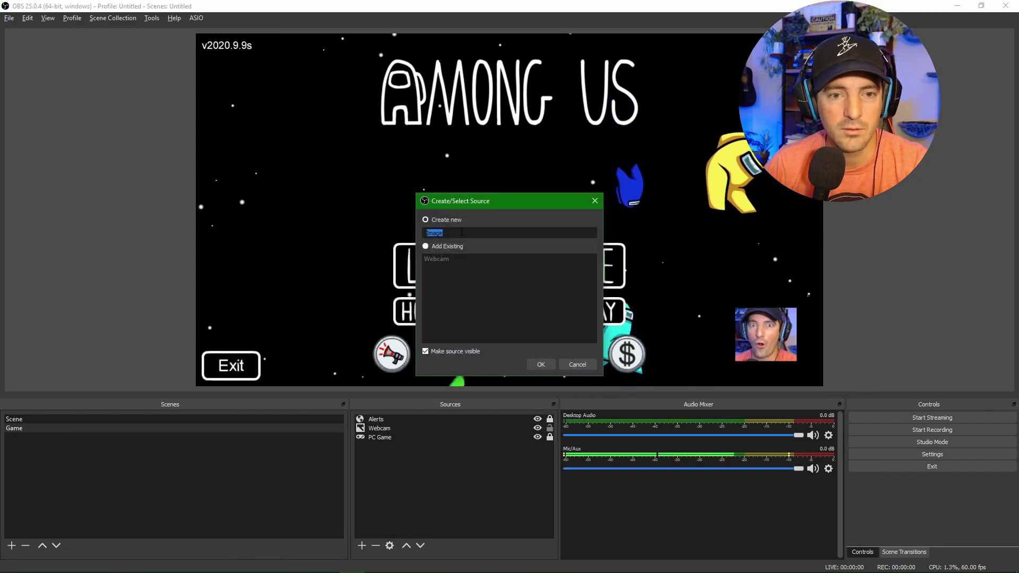
click(542, 365)
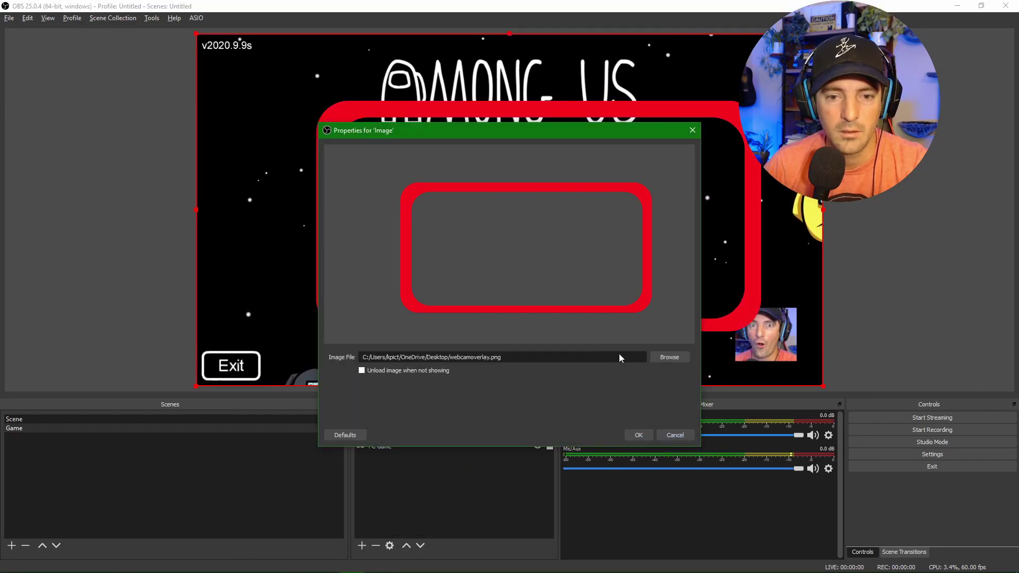
click(639, 435)
Step: Scale down the red overlay frame and position it around the webcam picture in the canvas's lower-right area
drag(610, 153, 582, 195)
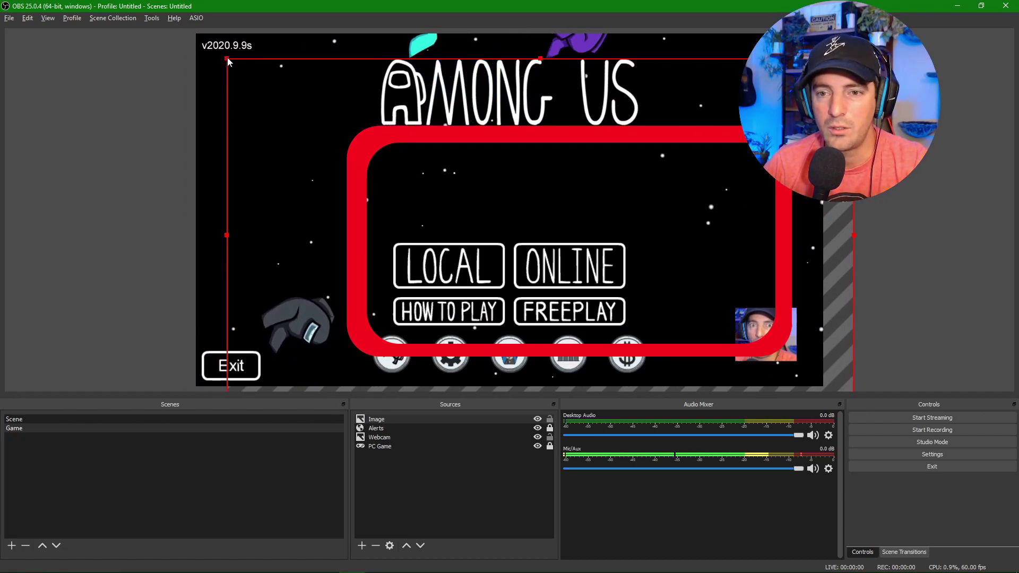
drag(228, 61, 232, 65)
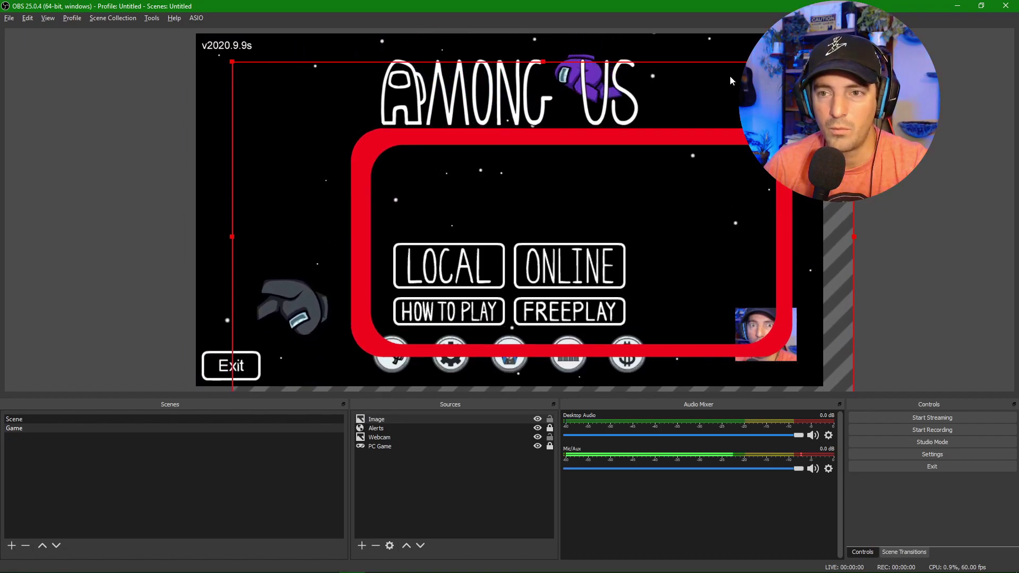
drag(854, 62, 514, 252)
drag(408, 326, 750, 317)
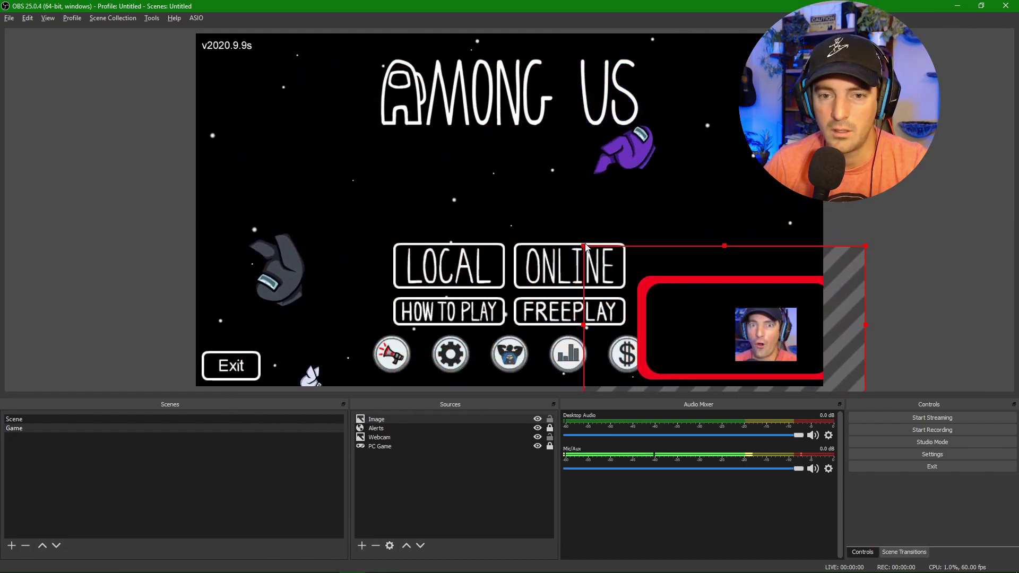
drag(633, 274, 711, 307)
drag(805, 355, 776, 339)
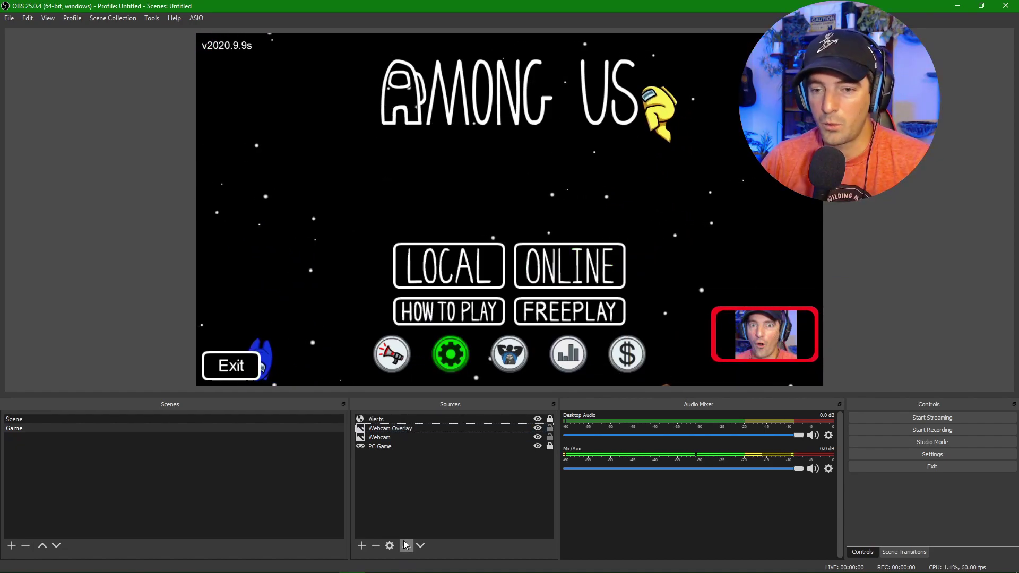
Step: Group the Webcam Overlay and Webcam sources together, keeping the default group name
click(415, 427)
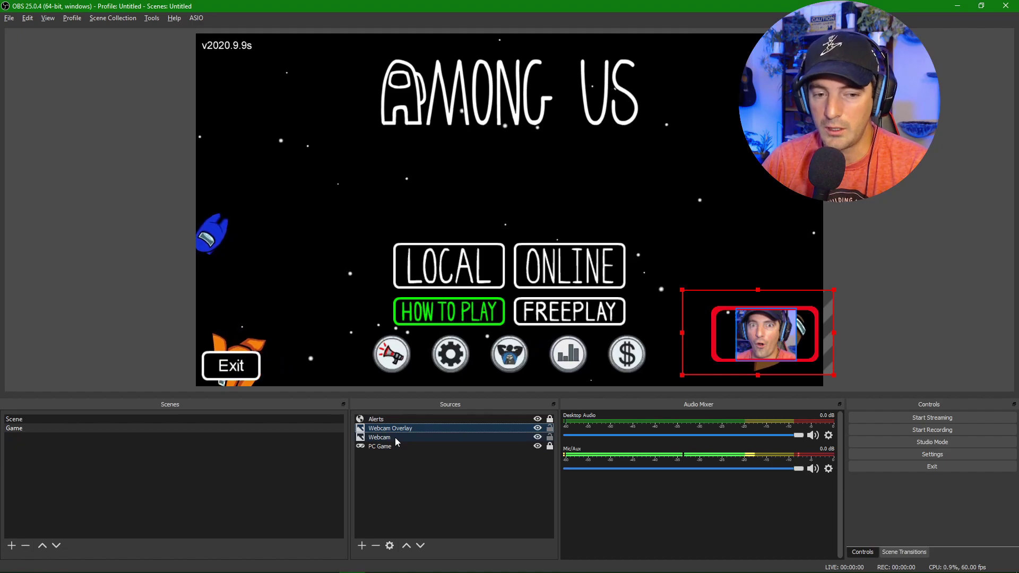
ctrl+click(398, 438)
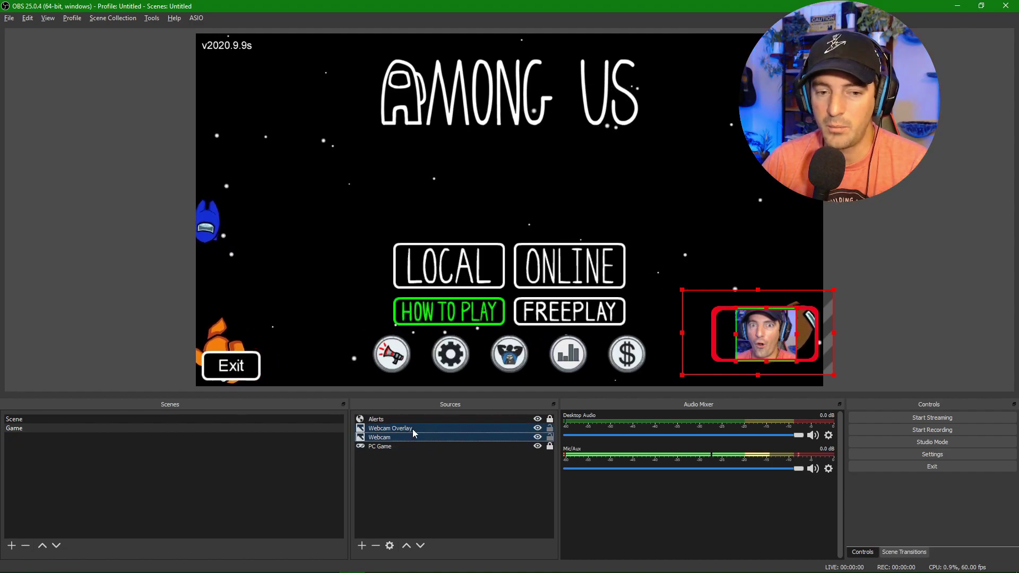
right_click(414, 430)
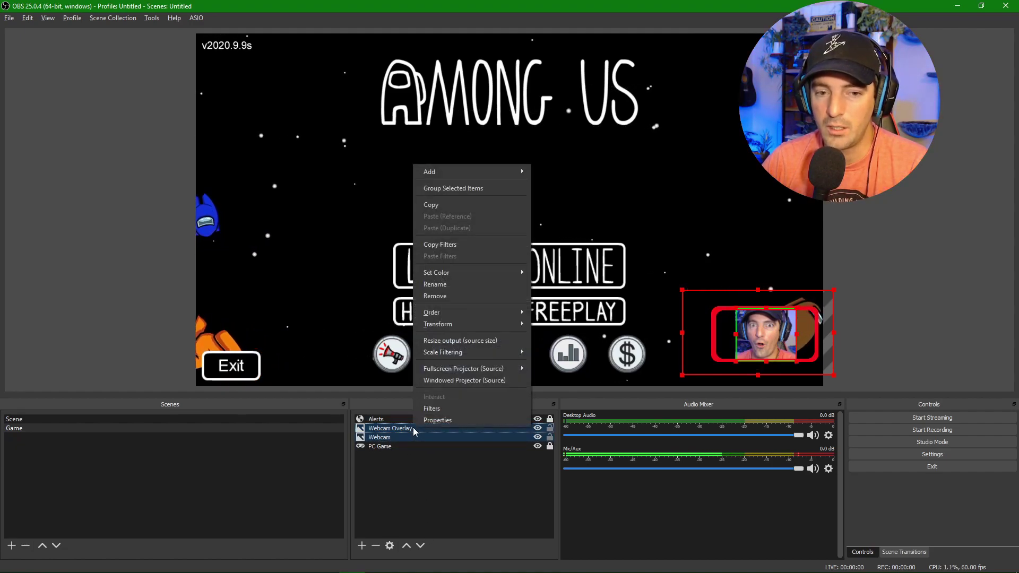
click(450, 190)
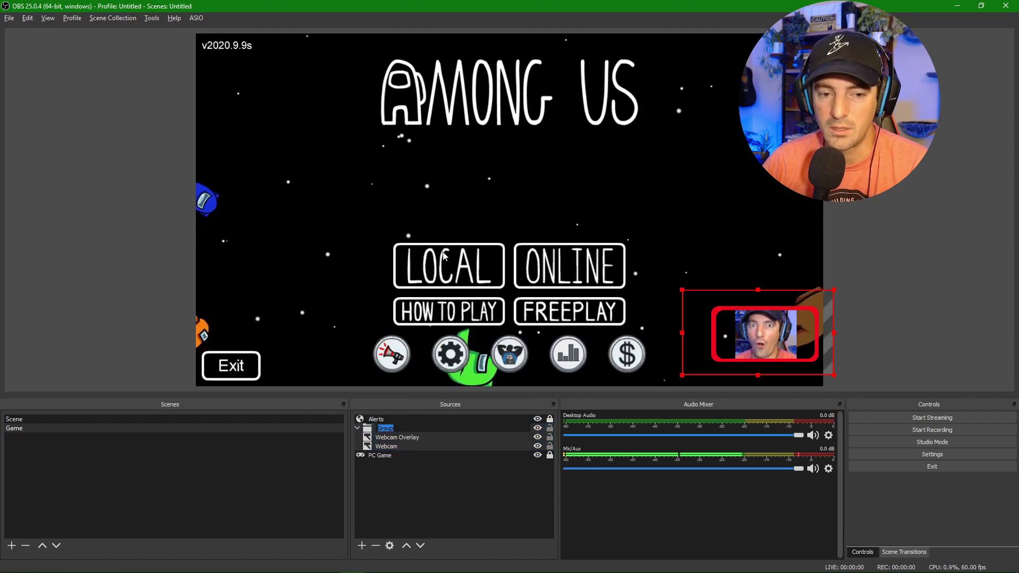
click(450, 464)
Step: Enlarge the webcam group and place it in the lower-right corner of the canvas
drag(804, 333, 740, 318)
drag(656, 266, 610, 241)
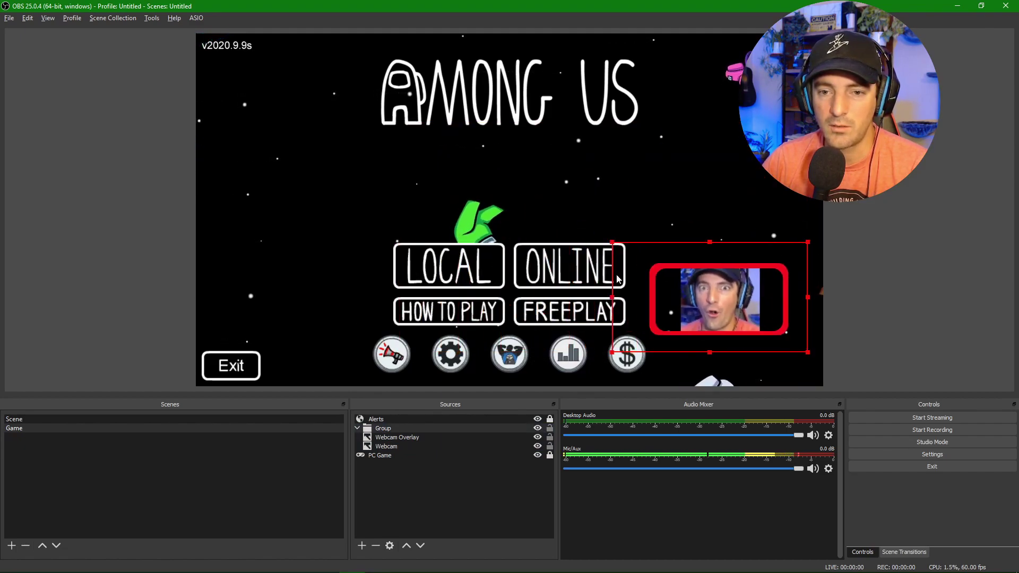
drag(705, 327, 747, 351)
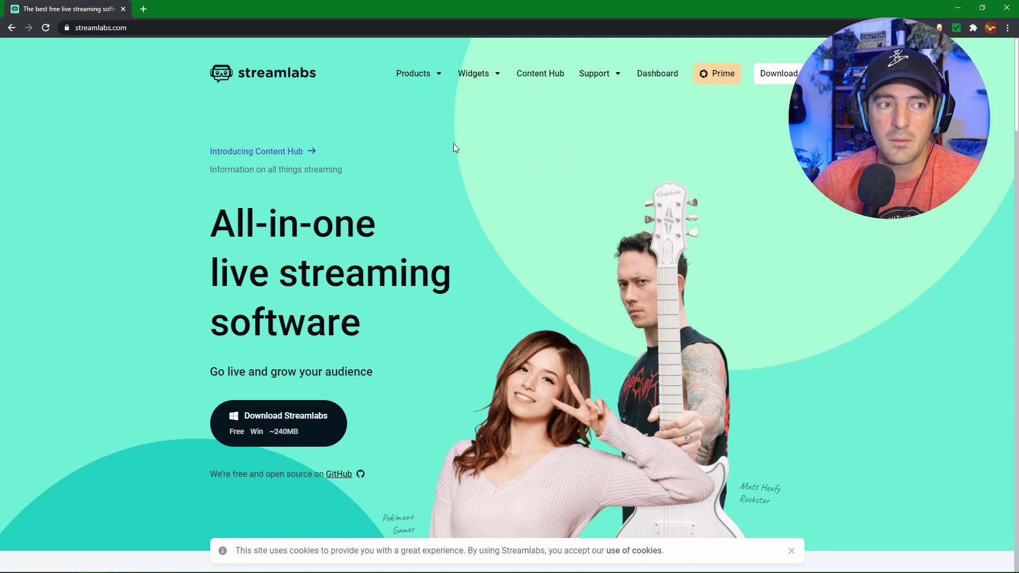
Step: Switch to the Streamlabs website, open the dashboard's Alert Box page and review its general settings
click(664, 78)
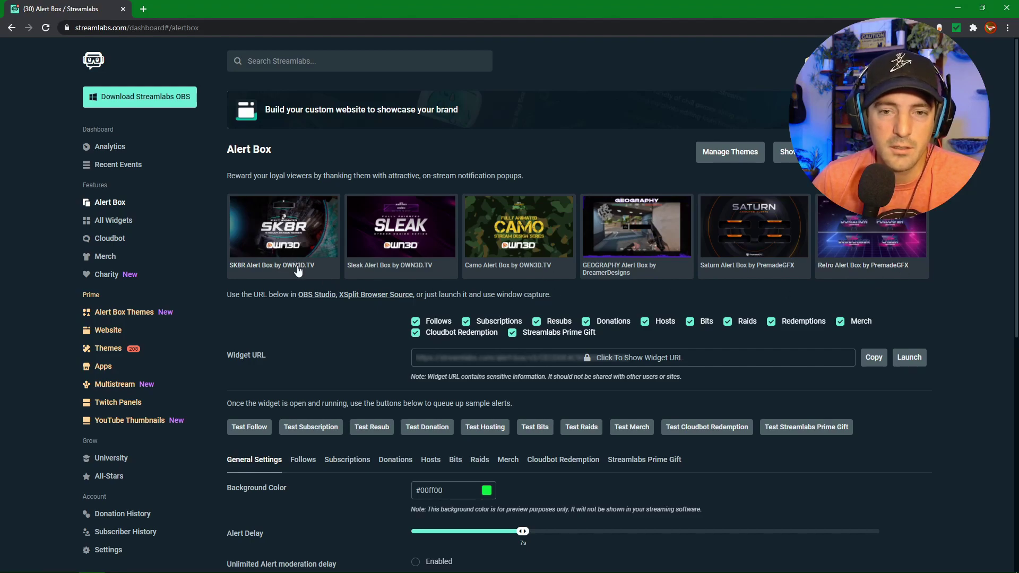
scroll(472, 286, down, 8)
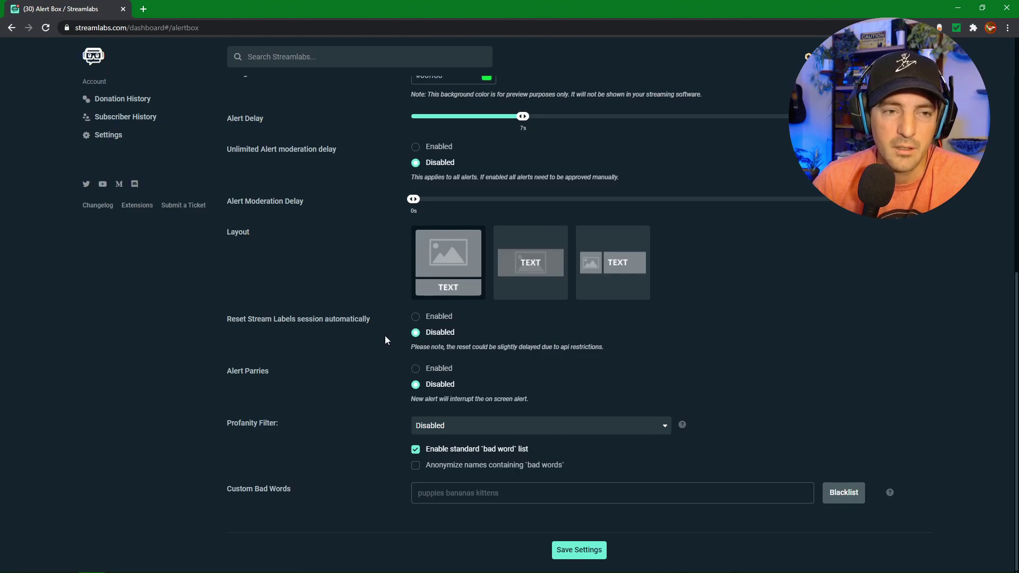
scroll(371, 318, up, 7)
scroll(321, 268, down, 3)
scroll(339, 274, up, 2)
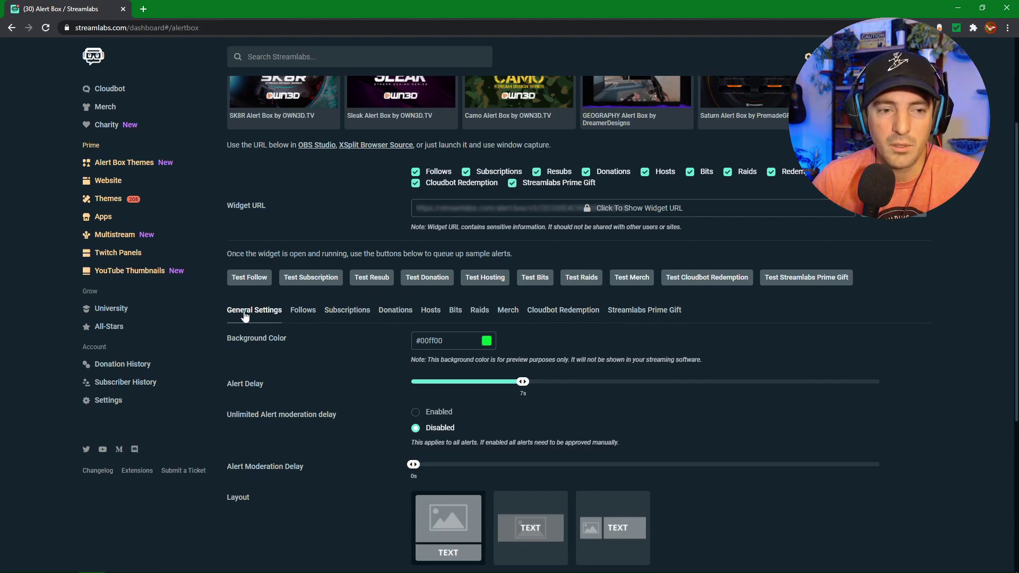
Step: Open the follow alert settings and view the available entry animations without changing the selection
click(305, 317)
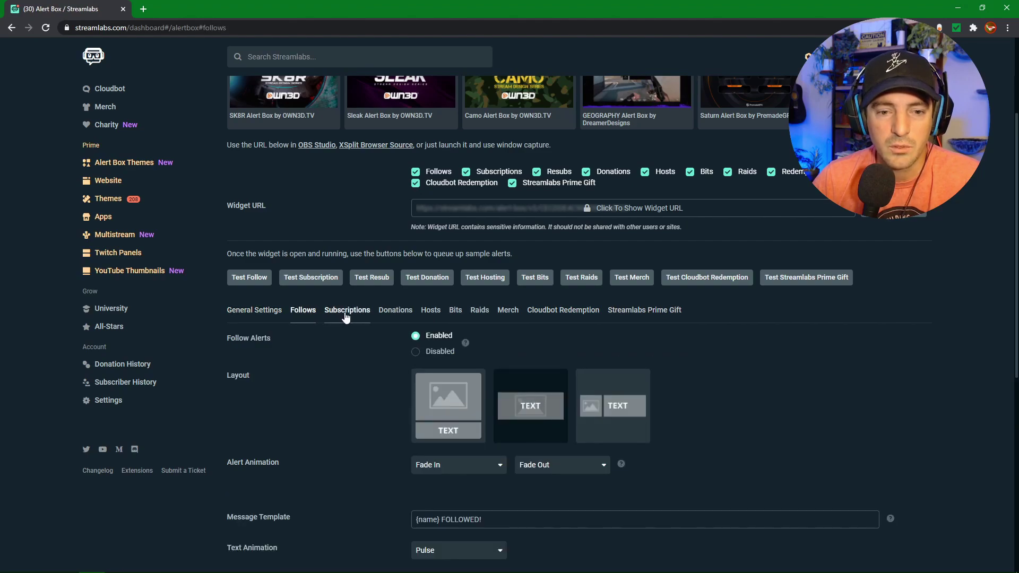
scroll(320, 348, down, 3)
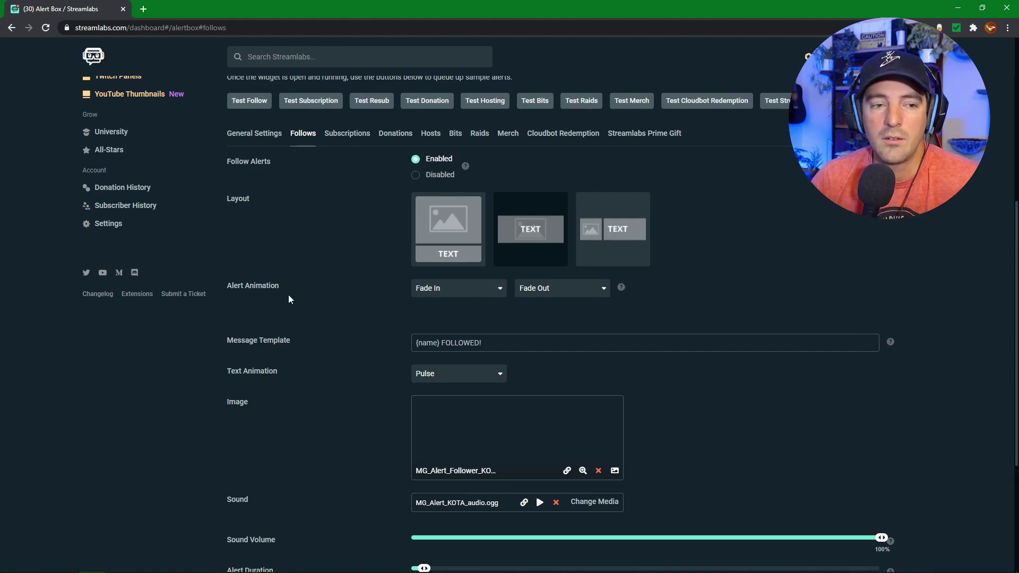
click(497, 290)
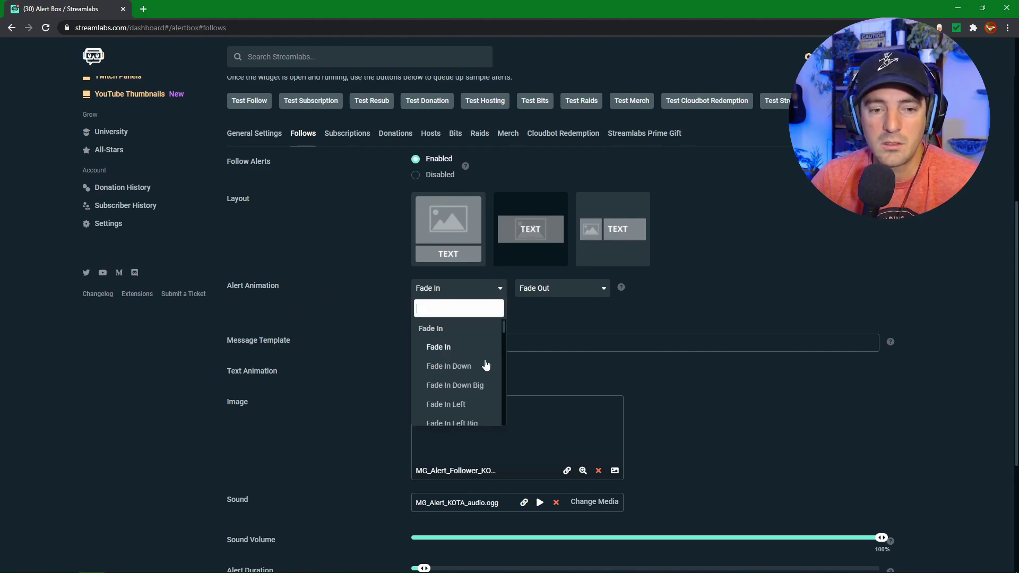
drag(505, 326, 519, 298)
click(652, 300)
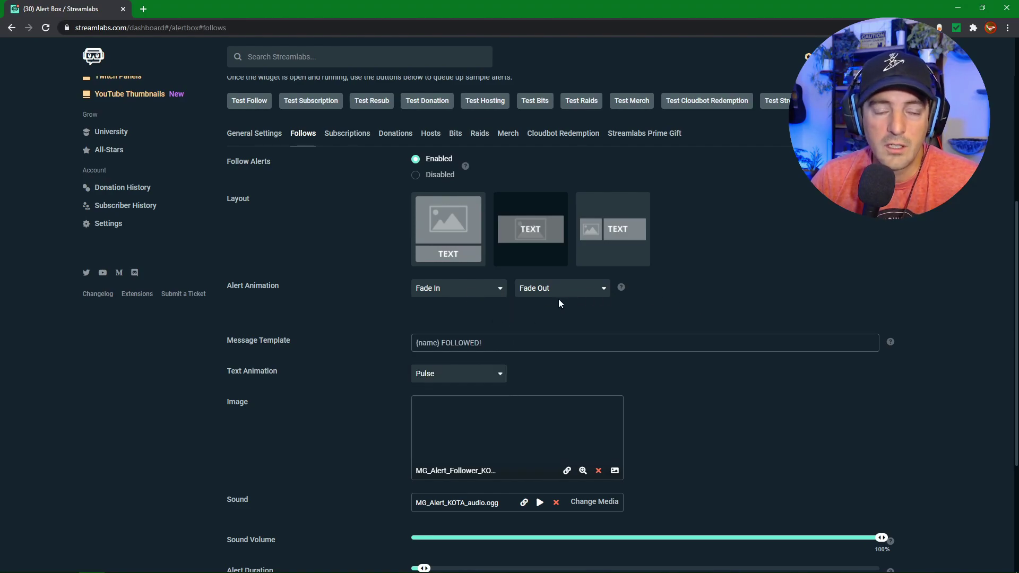
Step: Review the follow alert's message template, image, sound, duration and text delay settings, and the alert test options
scroll(348, 334, down, 2)
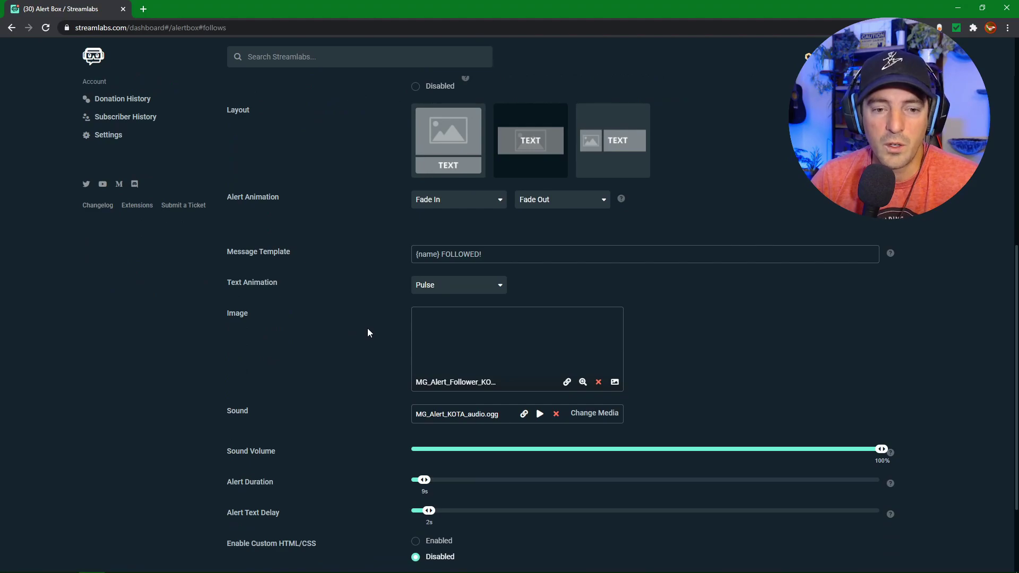
scroll(368, 333, up, 4)
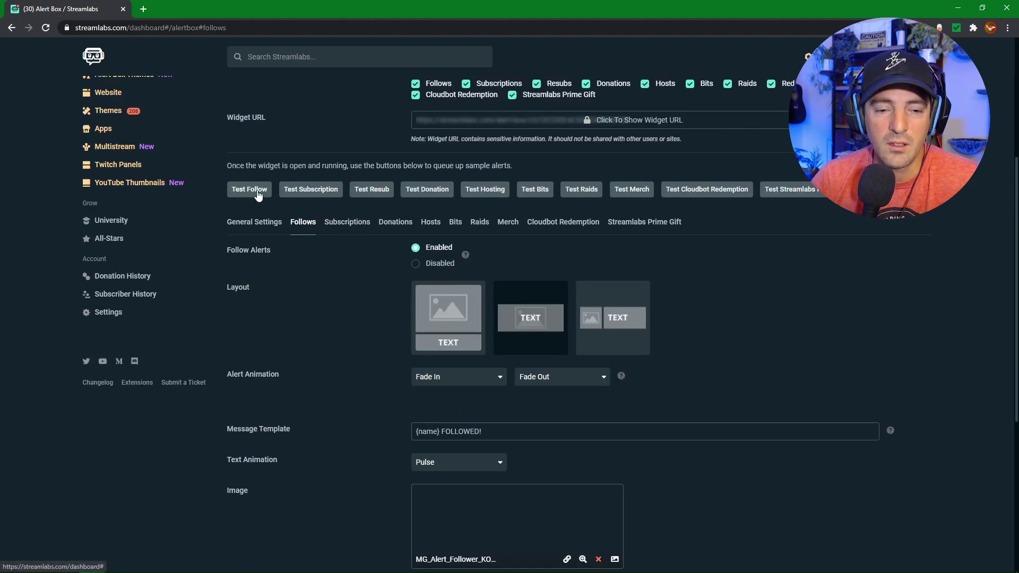
scroll(764, 270, down, 4)
scroll(701, 233, down, 3)
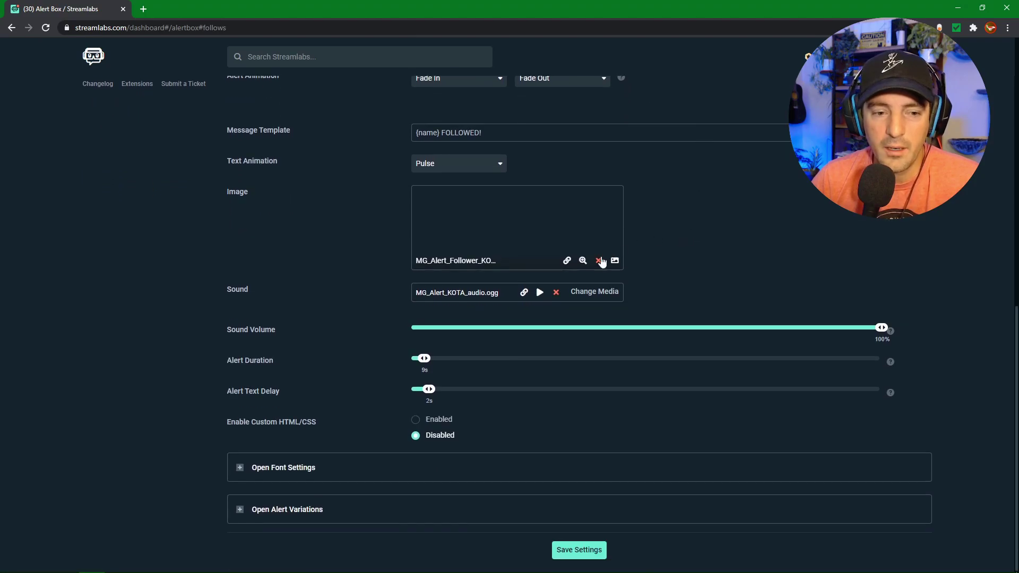
scroll(557, 284, up, 8)
scroll(557, 291, down, 6)
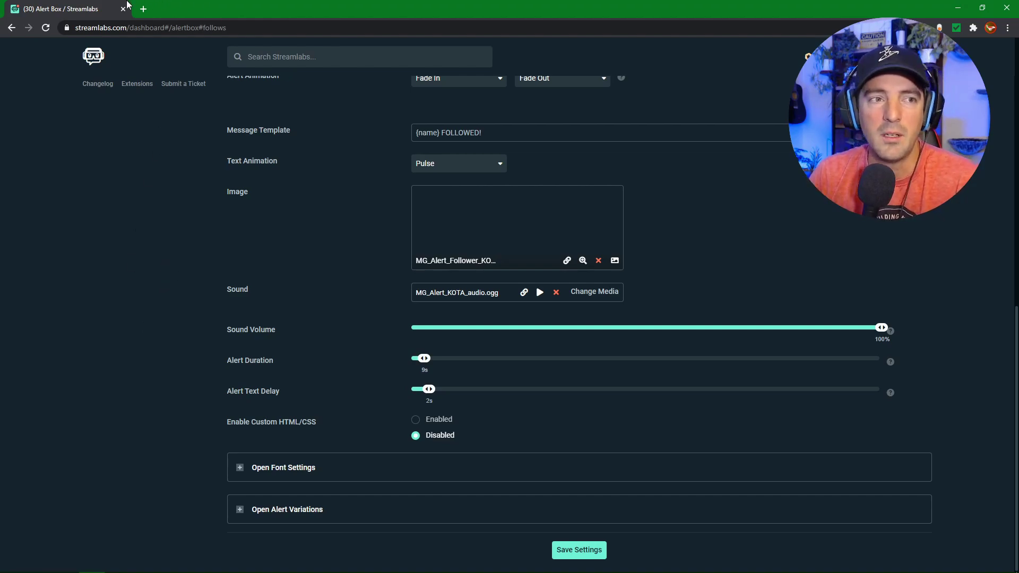
Step: Return to the Alert Box's Widget URL field and check the URL meant for the streaming software
scroll(881, 309, up, 7)
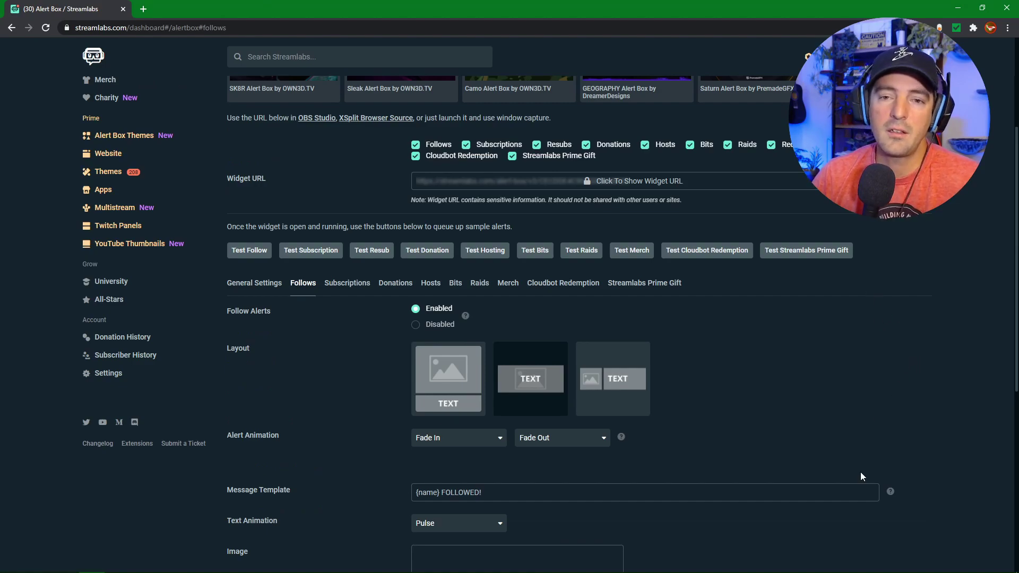
scroll(861, 470, up, 3)
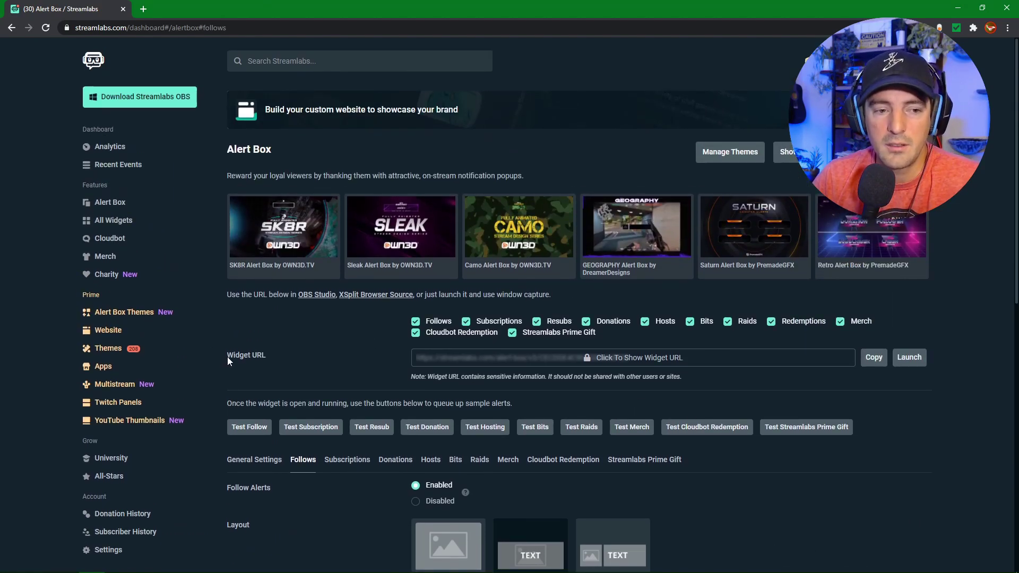
drag(250, 361, 265, 362)
click(265, 362)
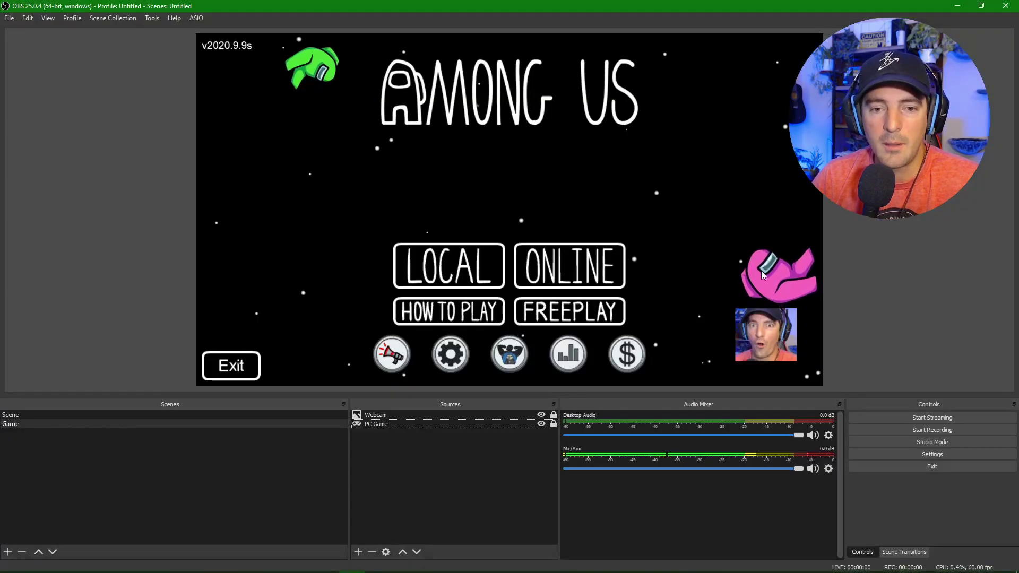
Step: Switch to OBS and add a new Browser source named Alerts to the Game scene
right_click(391, 434)
mouse_move(395, 445)
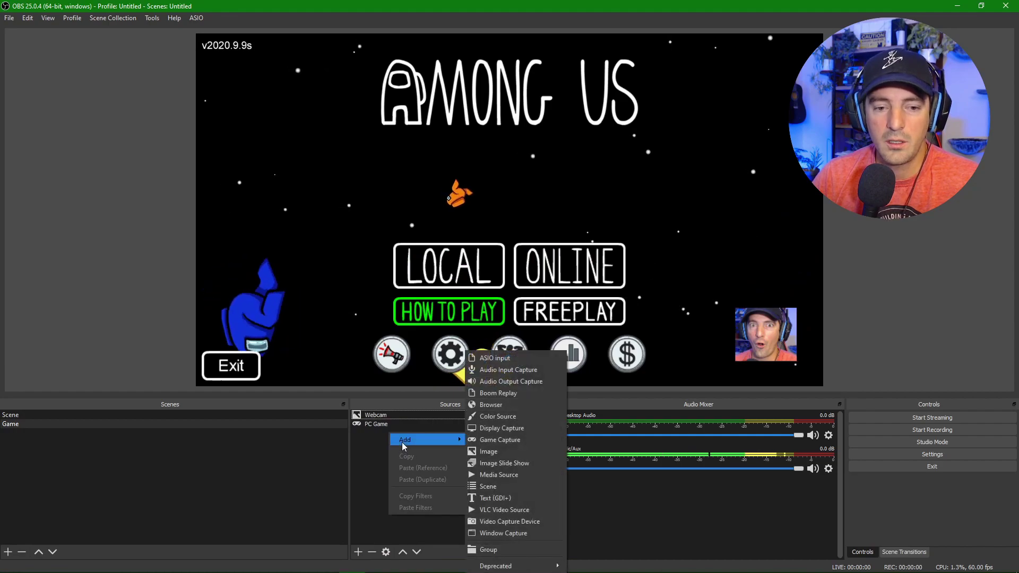
click(518, 405)
text(Alerts)
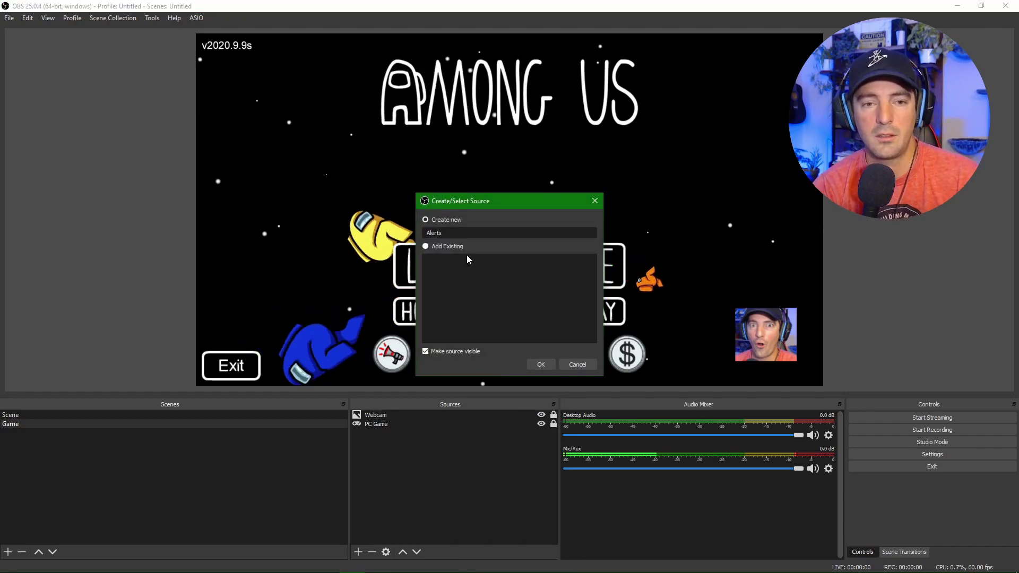
key(Return)
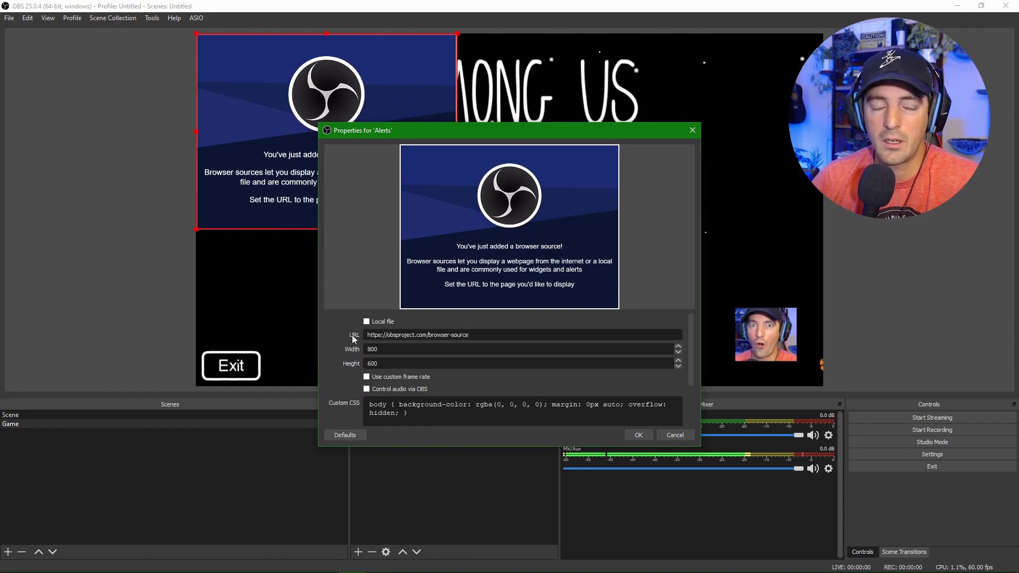
Step: Clear the default URL of the Alerts browser source and confirm its properties
drag(469, 335, 403, 328)
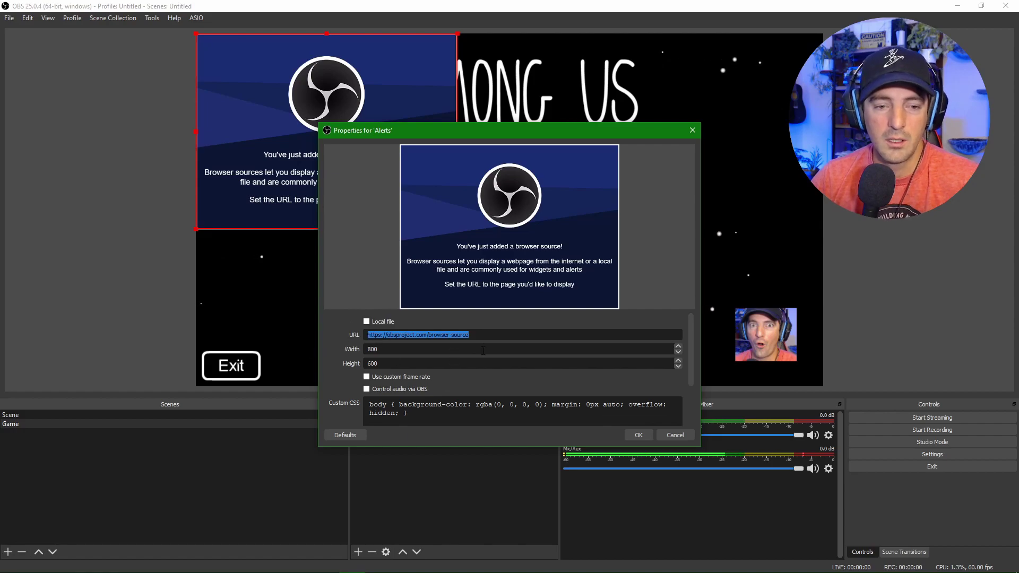
key(BackSpace)
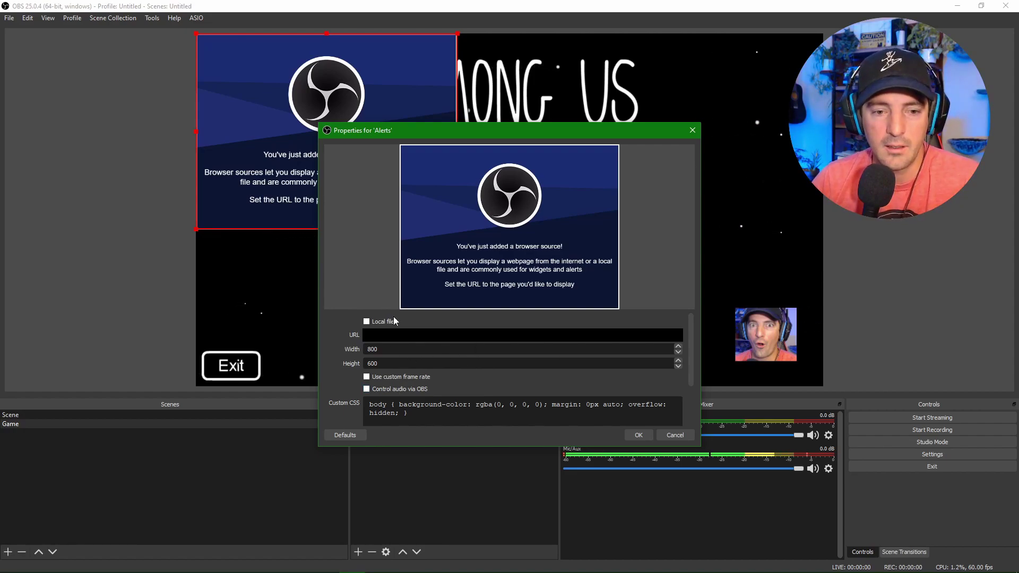
click(632, 432)
Step: Arrange the OBS and Streamlabs browser windows so the alert test options and the scene preview are both in view
drag(509, 5, 745, 76)
double_click(267, 16)
drag(267, 16, 278, 11)
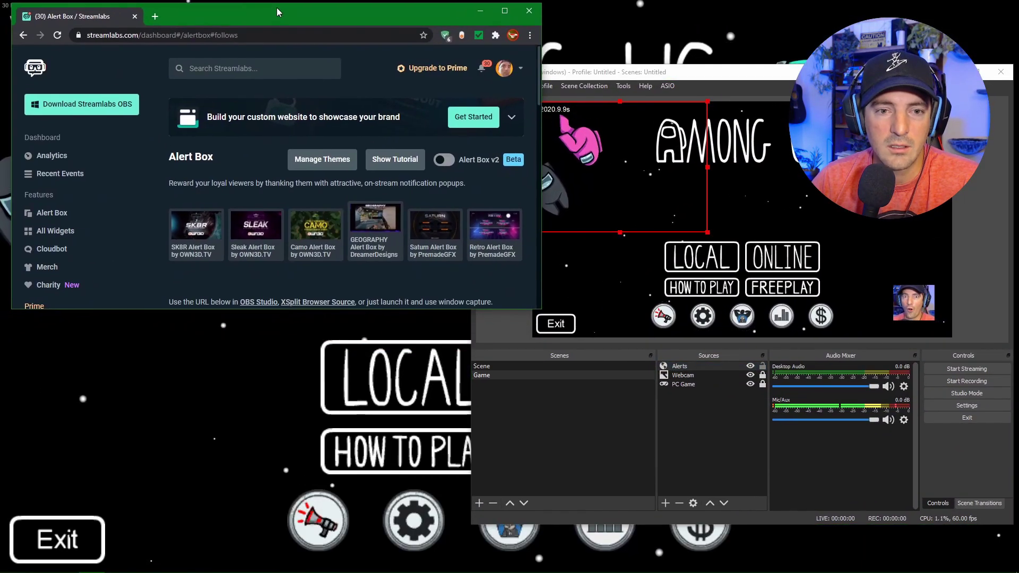
scroll(198, 193, down, 5)
drag(610, 73, 602, 126)
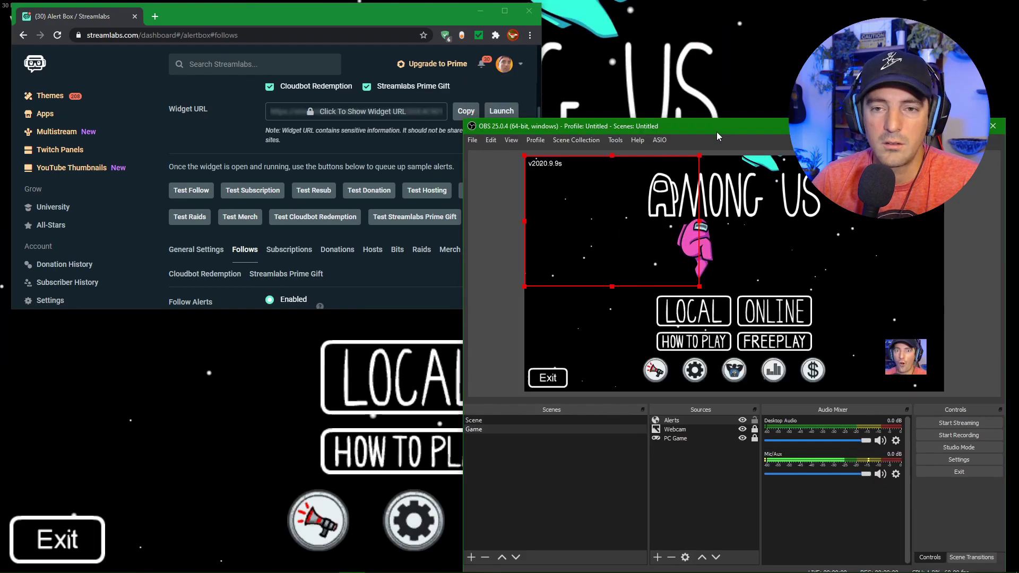
drag(603, 215, 596, 214)
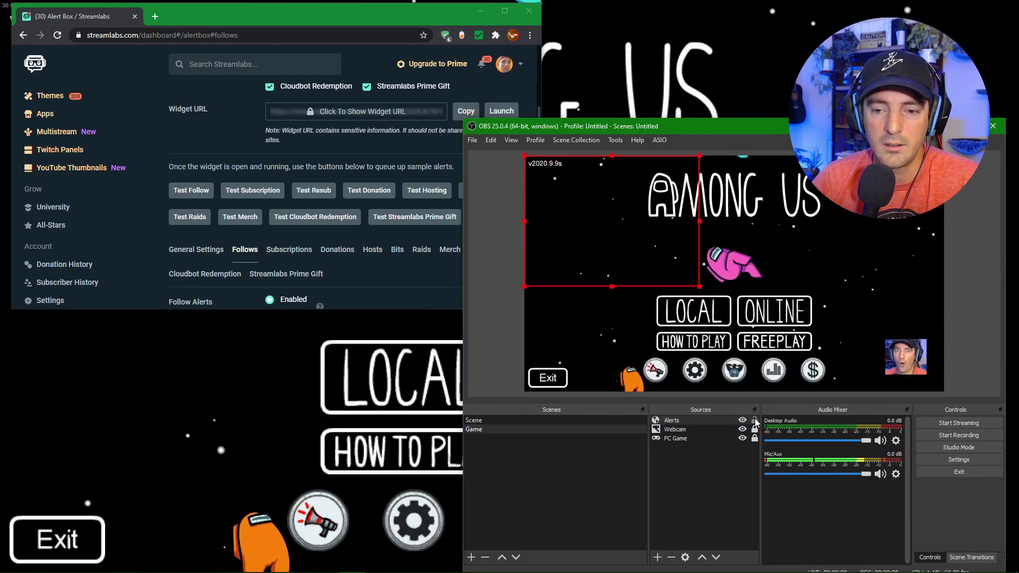
click(548, 302)
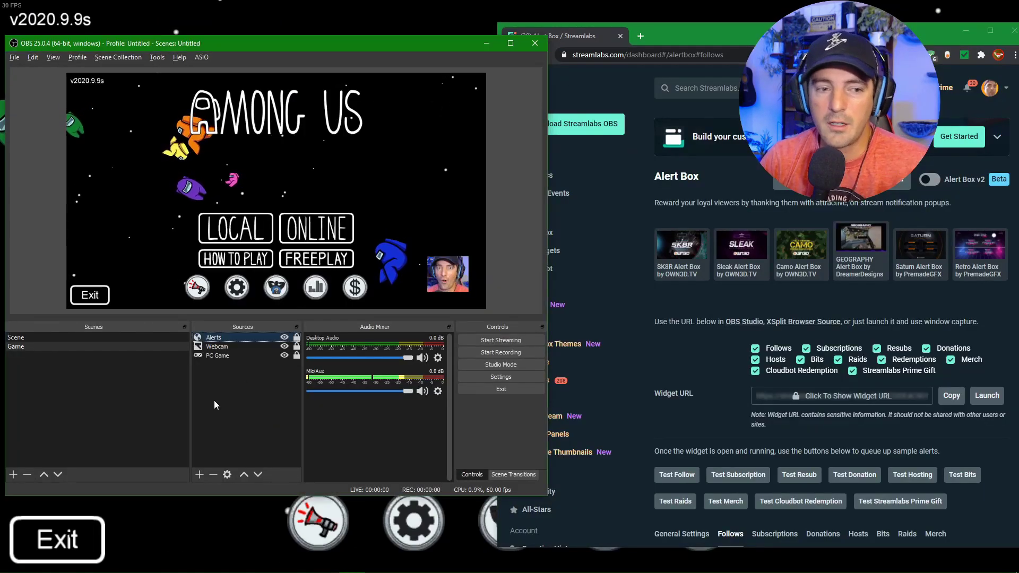
right_click(215, 405)
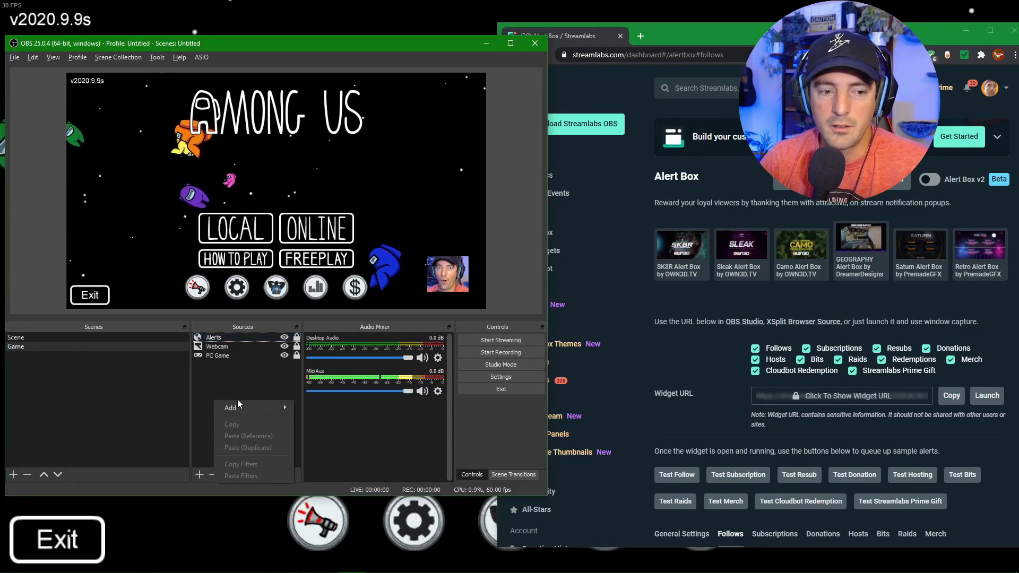
mouse_move(246, 406)
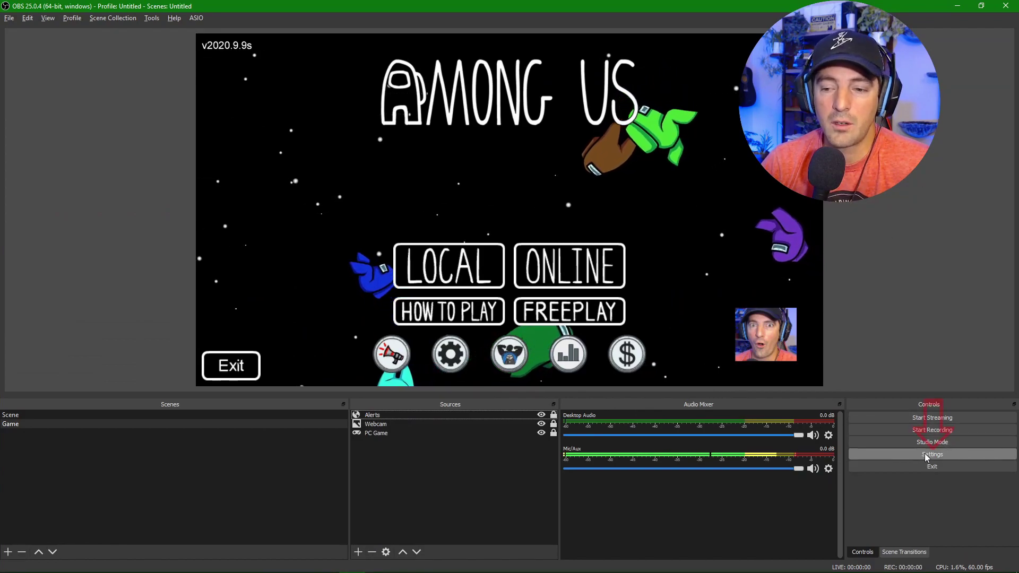
Step: In the stream settings, check the service choices, keep Twitch, and set the server to US West: Seattle, WA
click(932, 455)
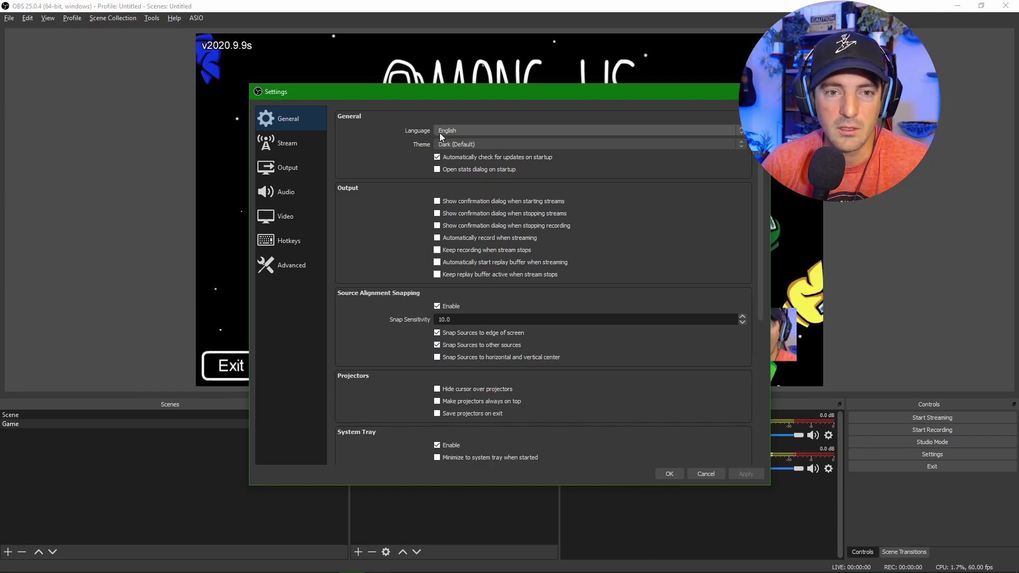
click(292, 143)
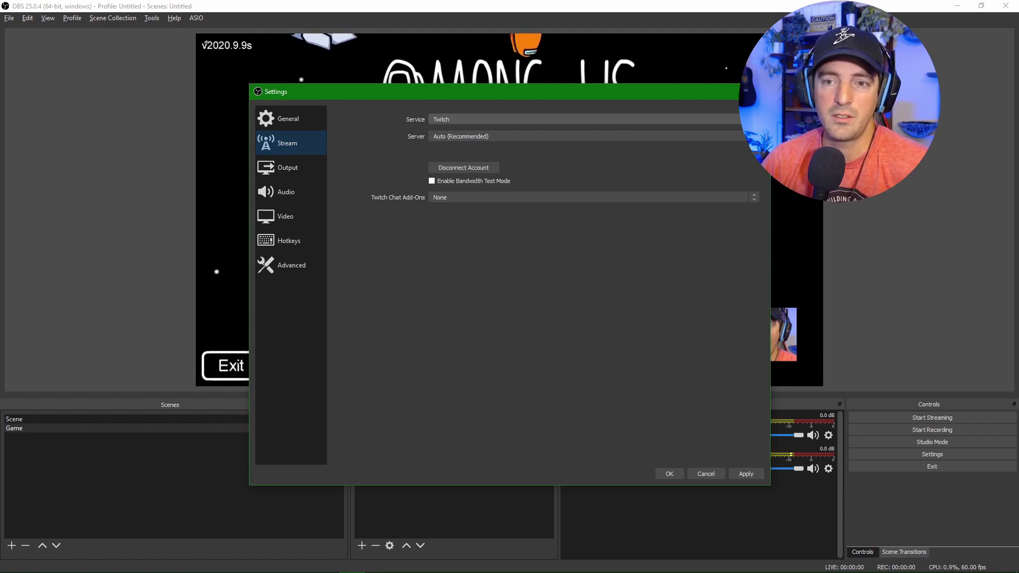
click(751, 119)
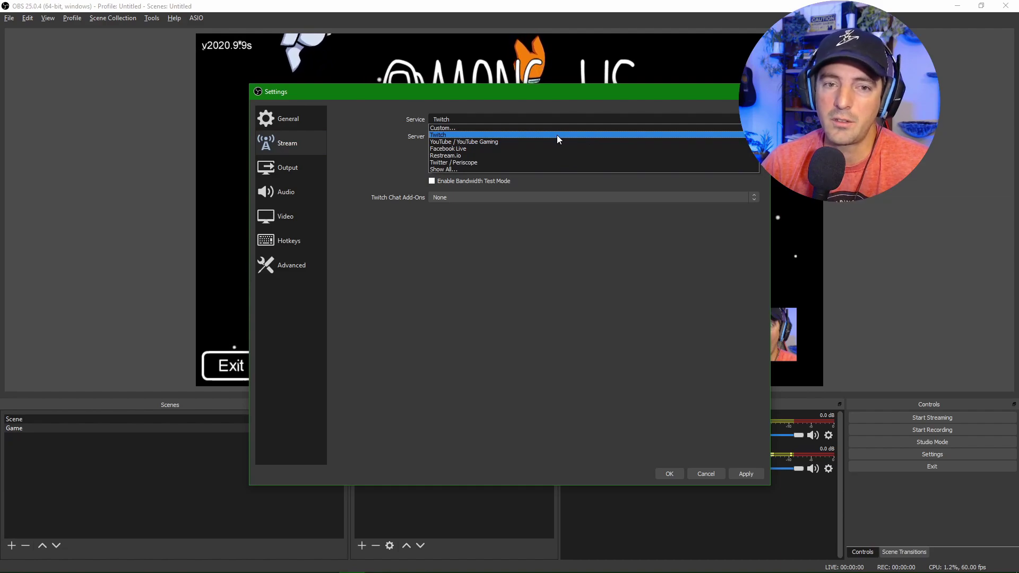
click(572, 170)
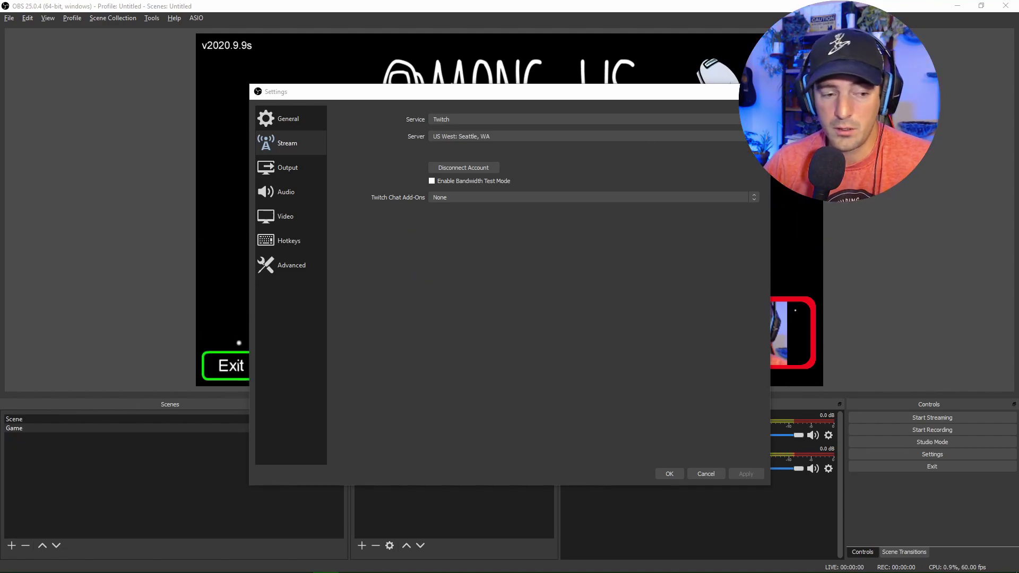
Step: Switch to the Twitch Creator Dashboard in the browser and open the Channel preferences
click(91, 567)
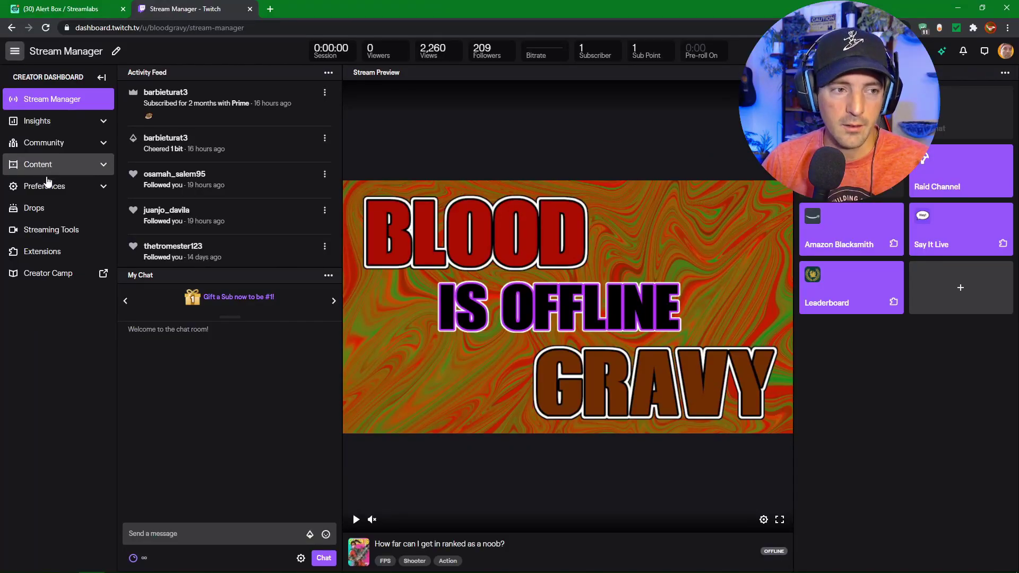
click(77, 190)
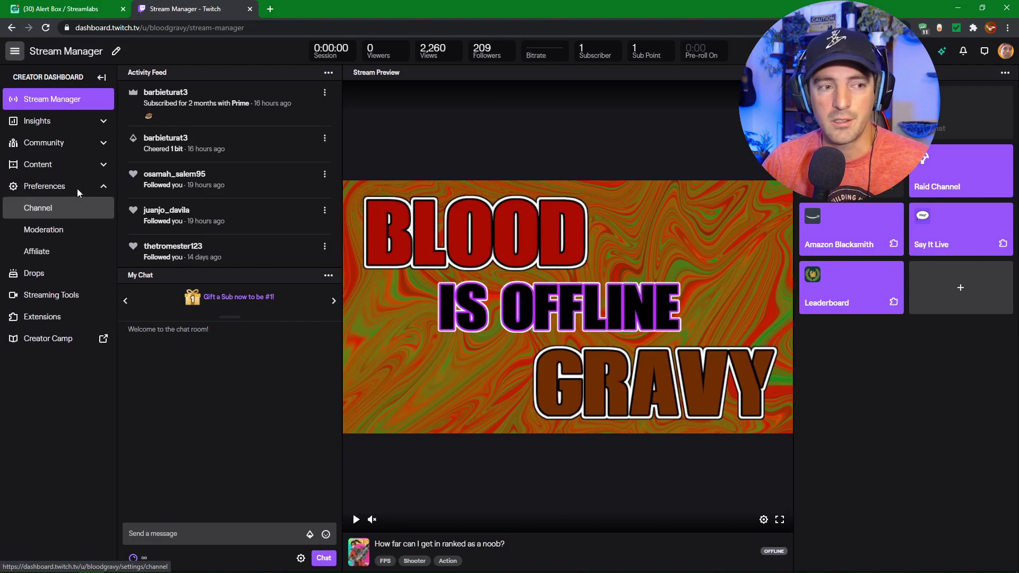
click(67, 212)
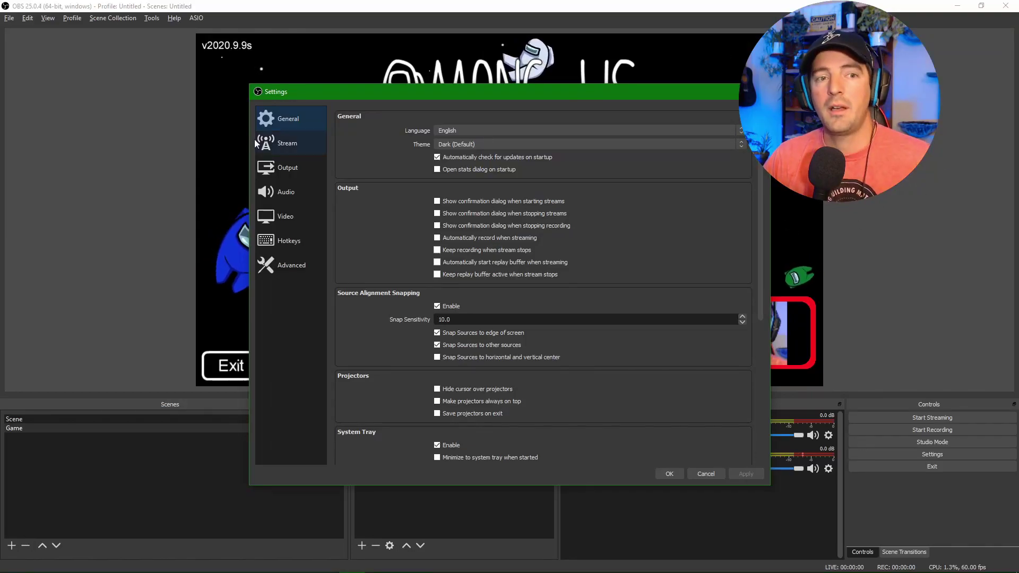
Step: Review the Twitch account connection in the OBS stream settings and close the settings
click(284, 144)
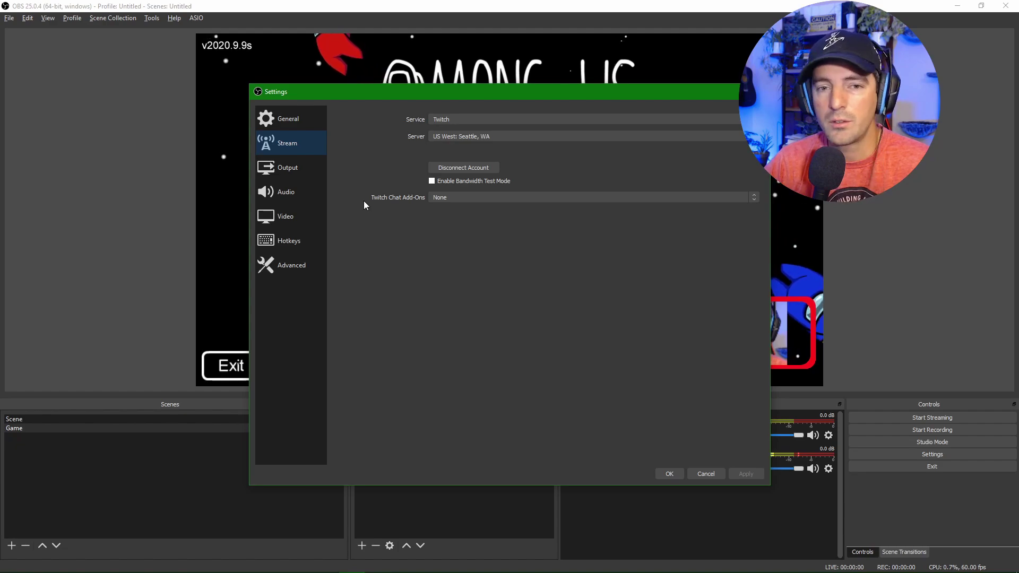
key(Escape)
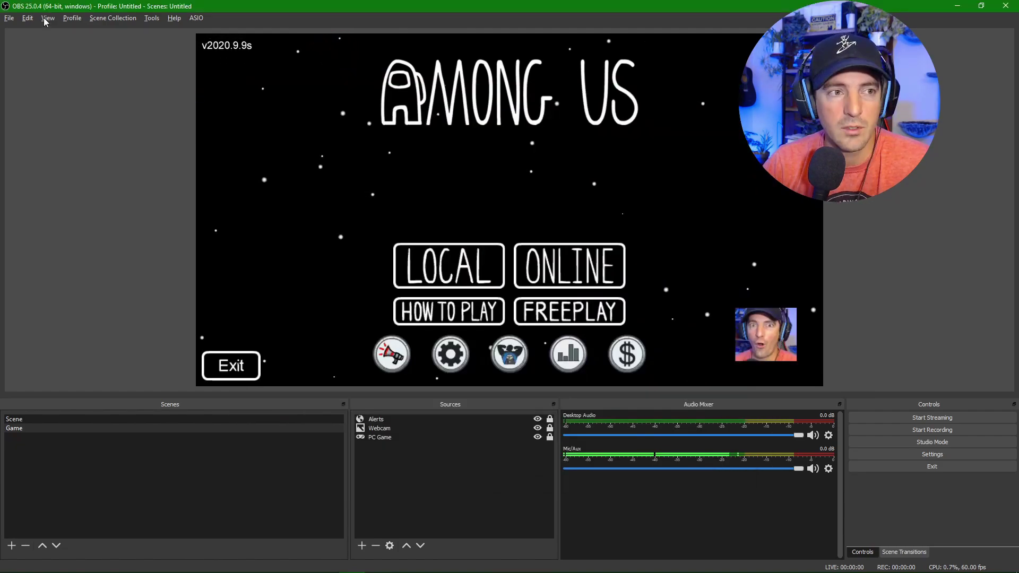
Step: Show the Streamlabs Alerts dock, attach it beside the scene preview, and detach it again
mouse_move(98, 48)
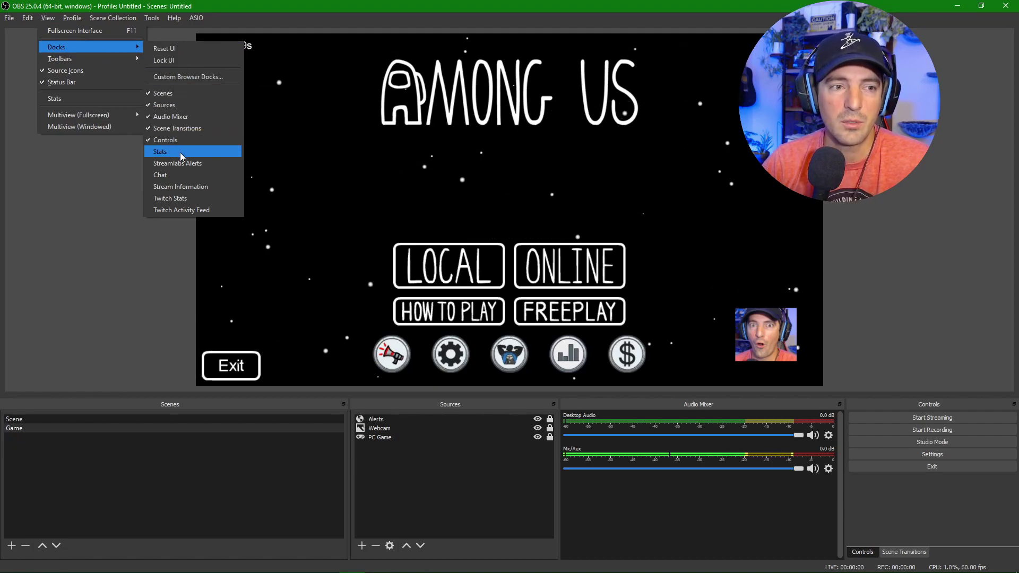
click(181, 167)
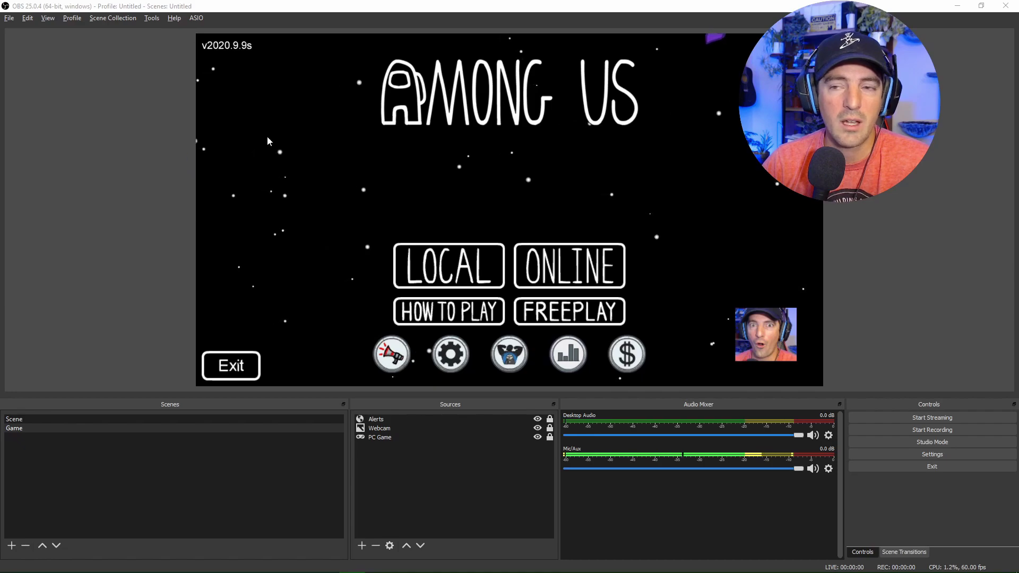
drag(664, 111, 7, 85)
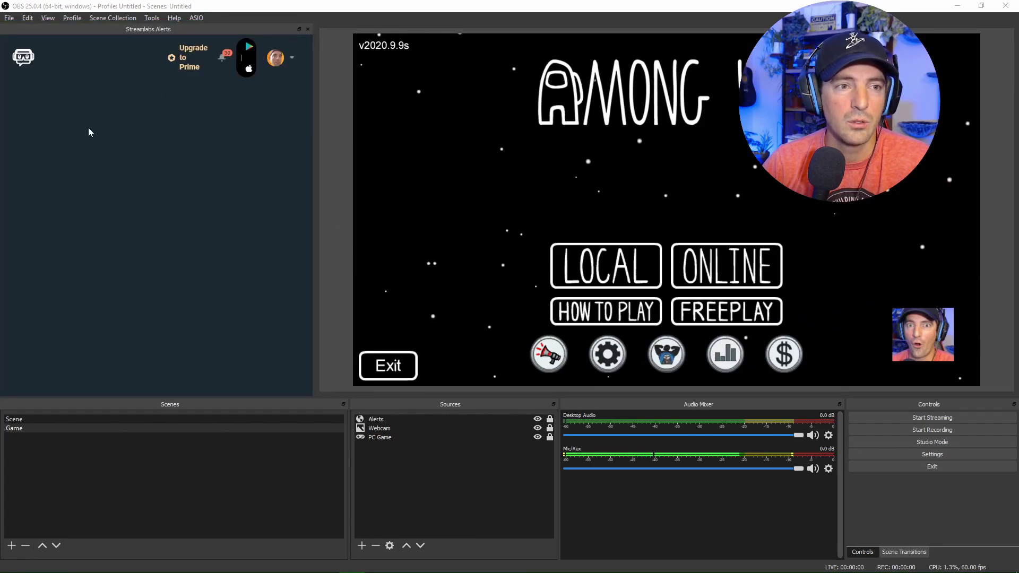
drag(184, 36, 215, 97)
drag(319, 6, 624, 59)
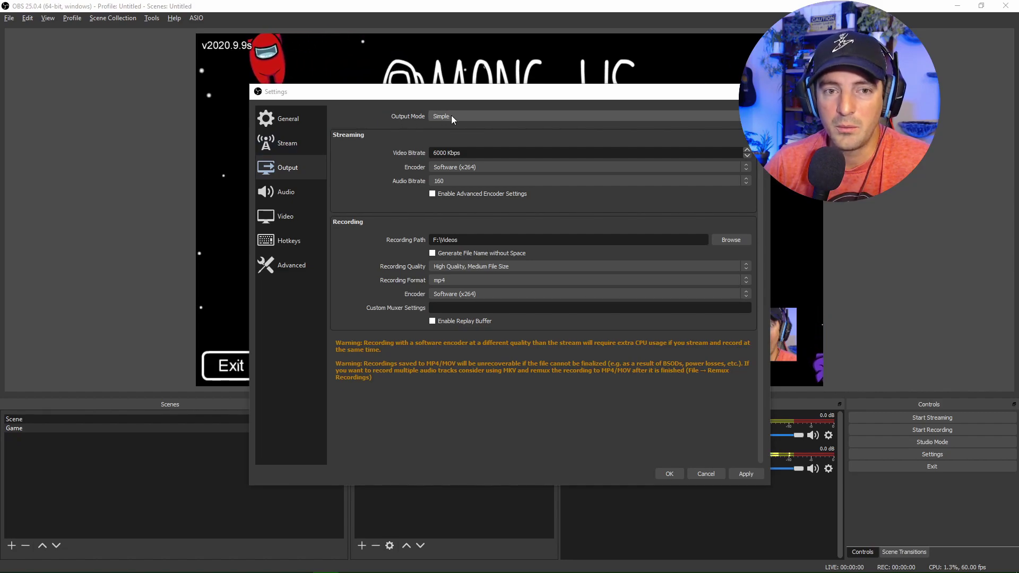
Step: Check the output mode choices and consult the bitrate table image for the recommended bitrate per resolution and FPS
click(721, 117)
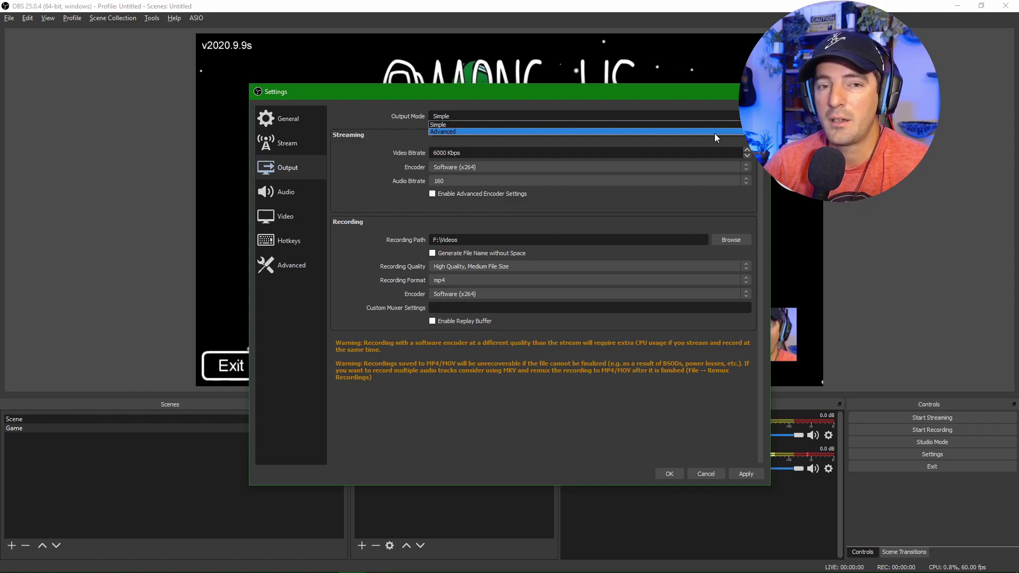
click(355, 116)
key(alt+Tab)
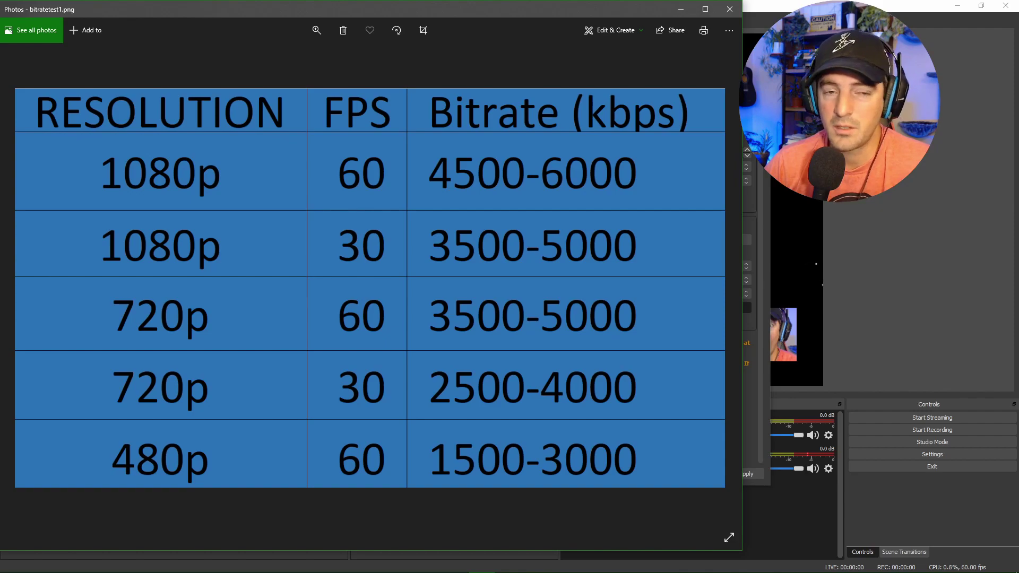
key(alt+F4)
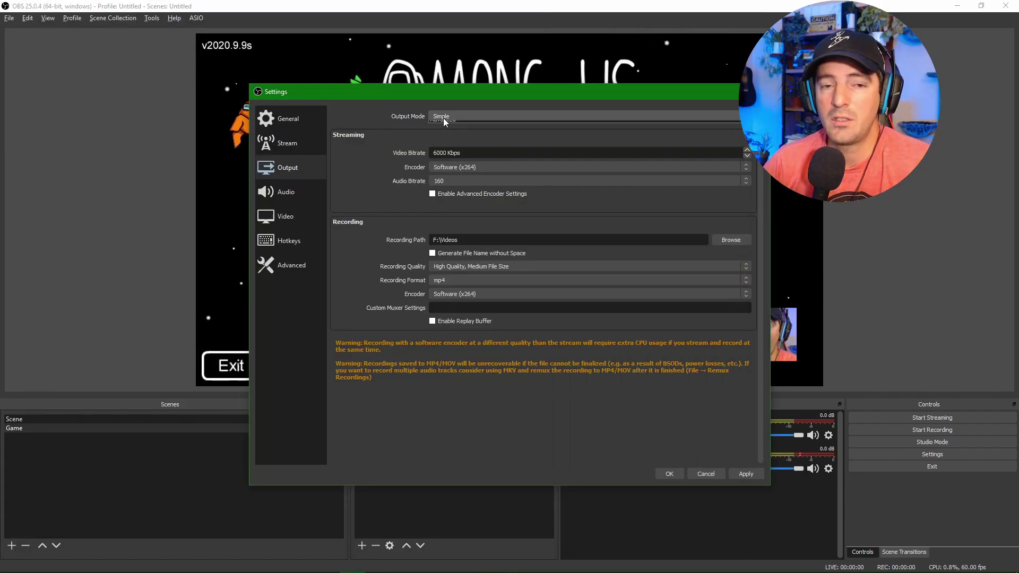
Step: Set the output mode to Advanced and choose x264 as the streaming encoder
click(444, 118)
click(459, 131)
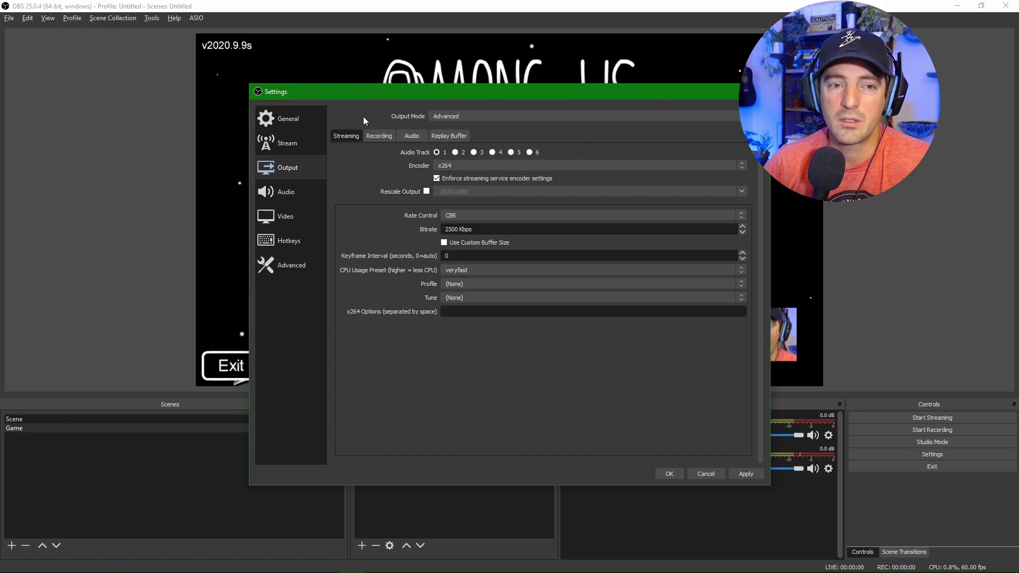
click(468, 164)
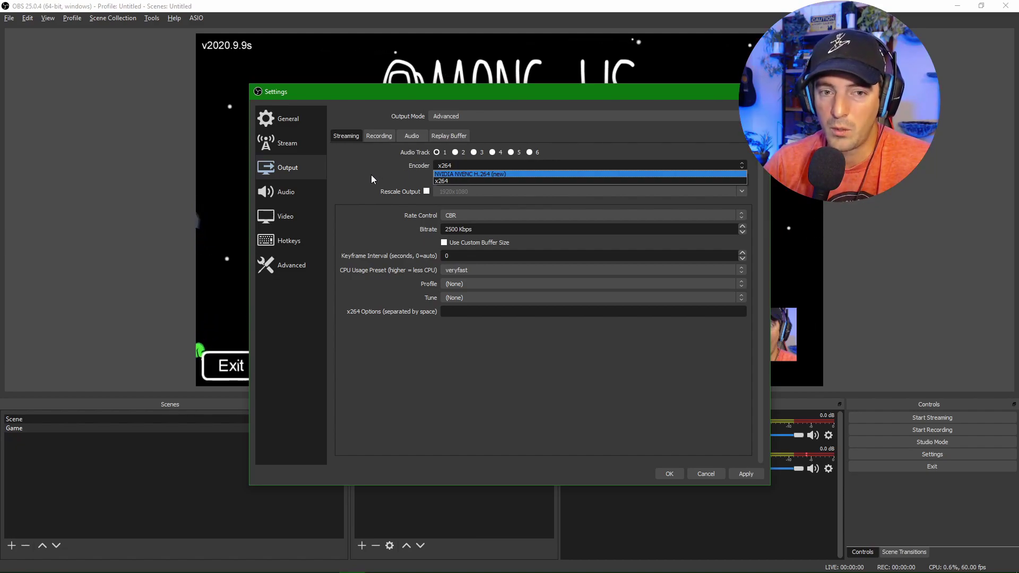
click(464, 181)
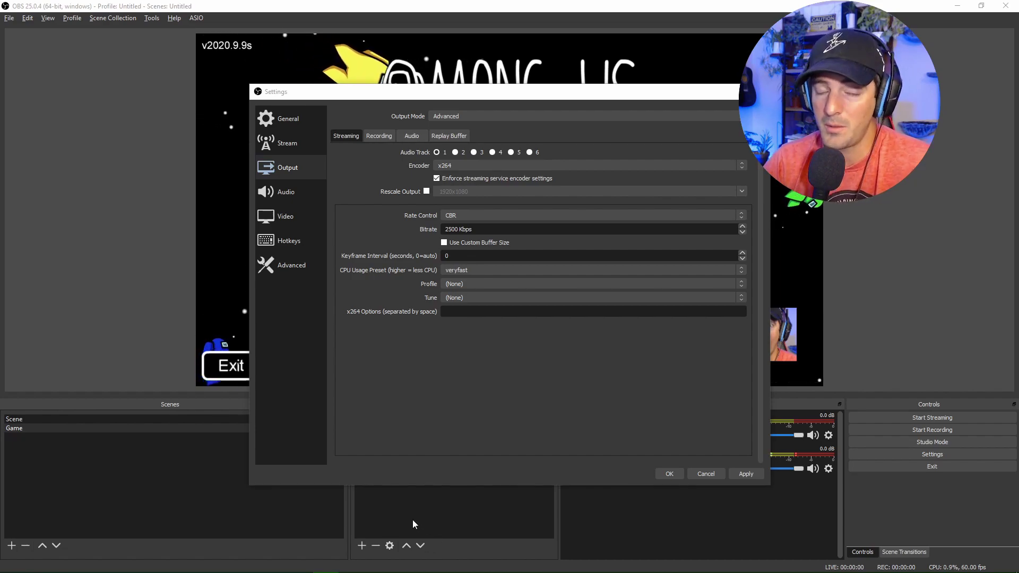
Step: Set the streaming bitrate to 6000 Kbps and the keyframe interval to 2 seconds, and apply the settings
click(482, 572)
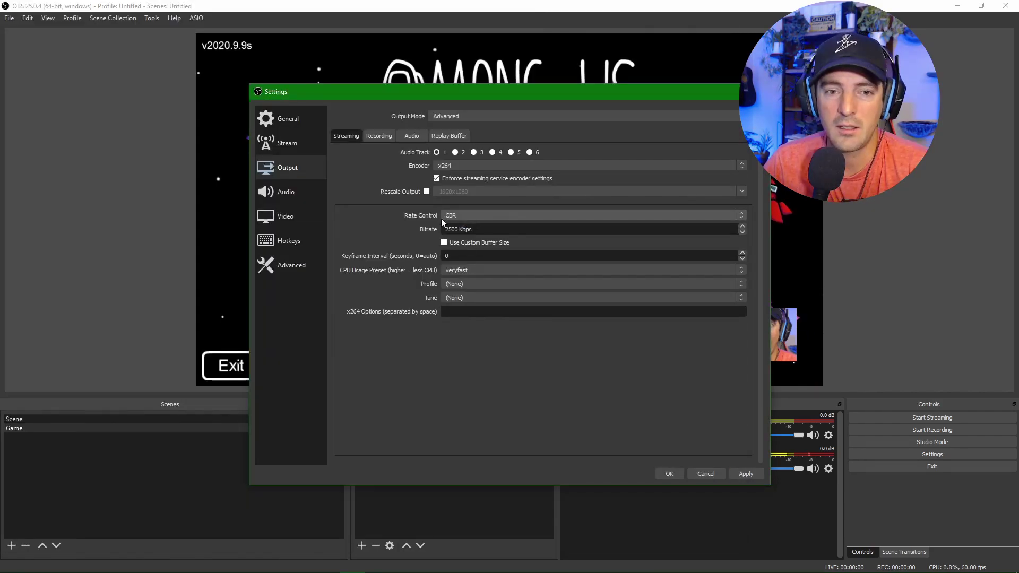
text(60)
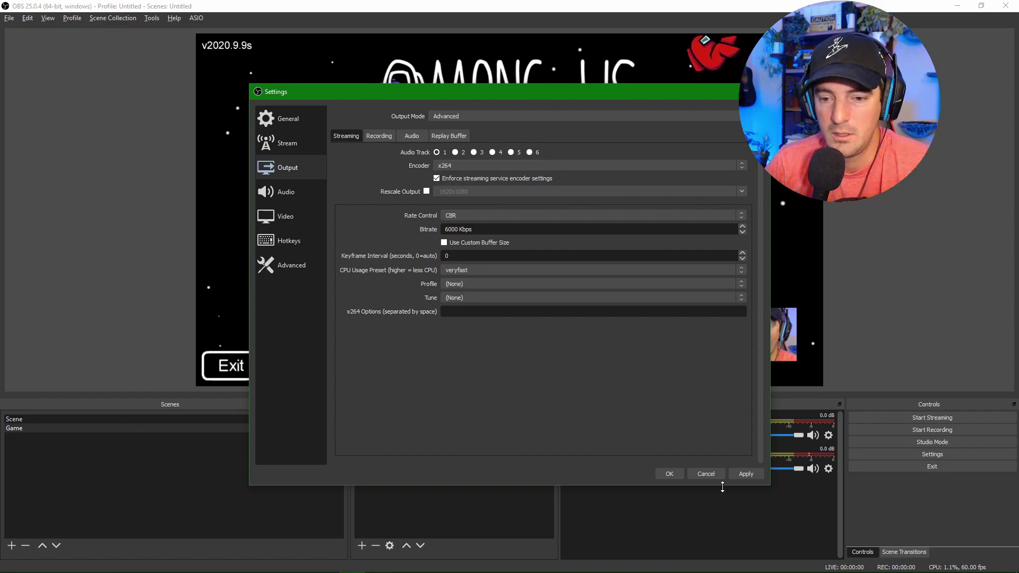
click(744, 474)
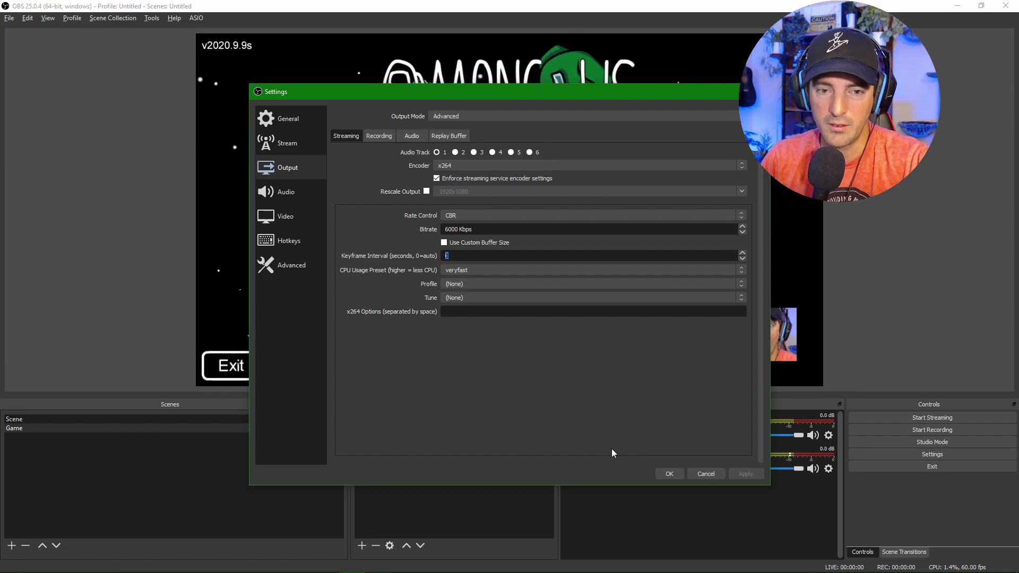
text(2)
click(746, 474)
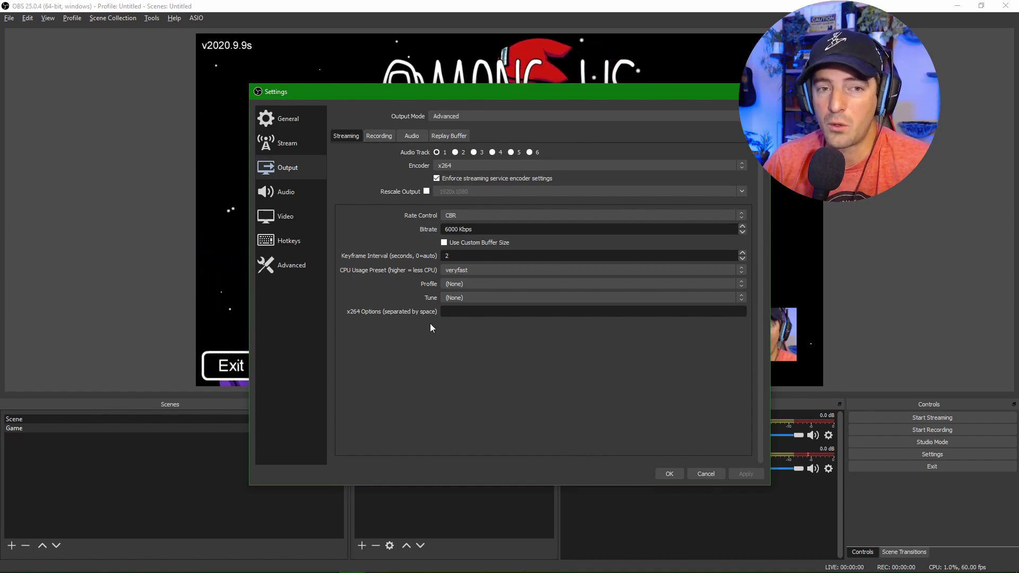
Step: Set the recording format to mkv and check the automatic remux to mp4 option in the advanced settings
click(377, 137)
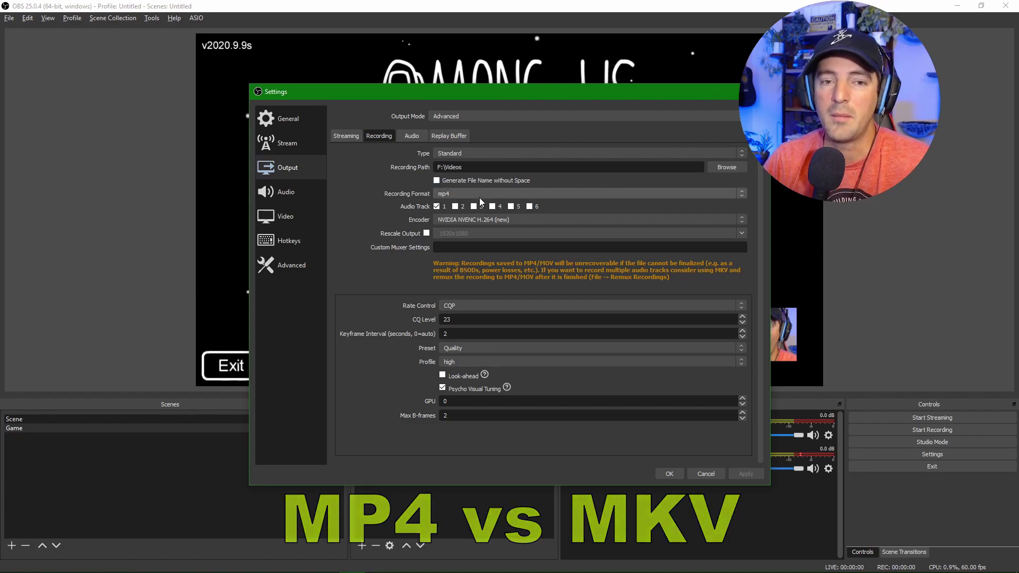
scroll(479, 198, down, 2)
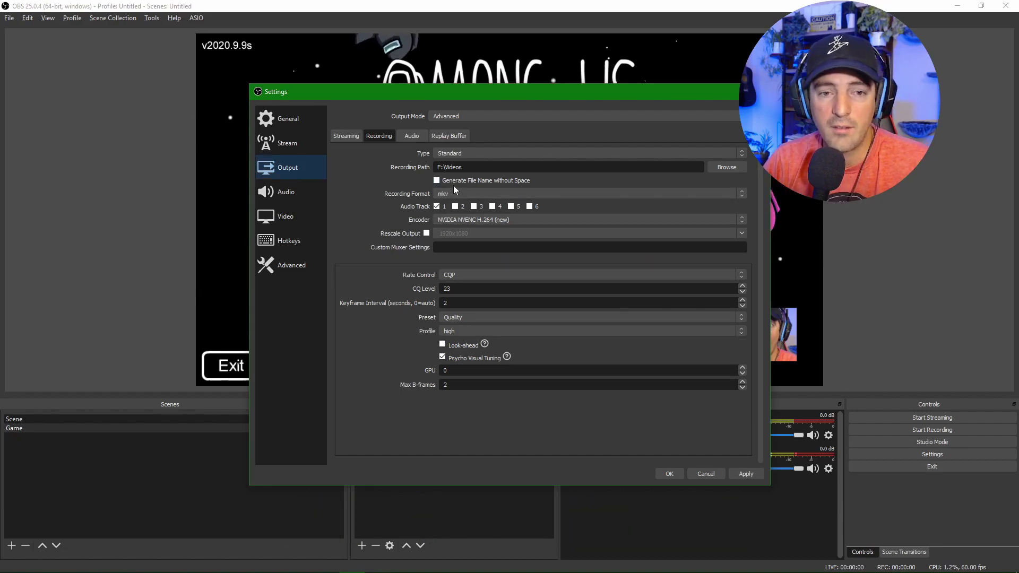
click(290, 272)
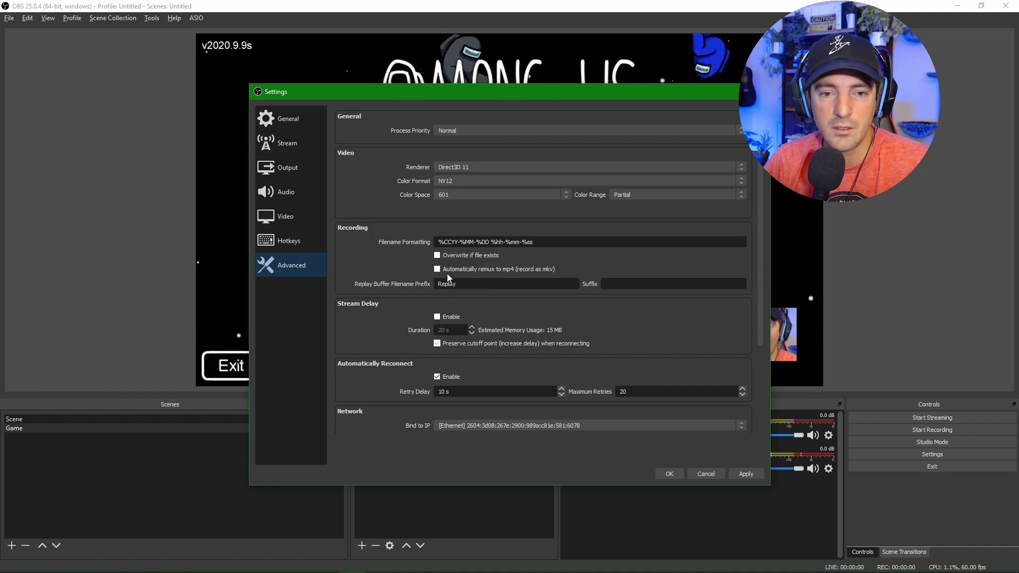
Step: Return to the recording output settings and set the recording format to mp4
click(277, 167)
click(474, 194)
click(473, 208)
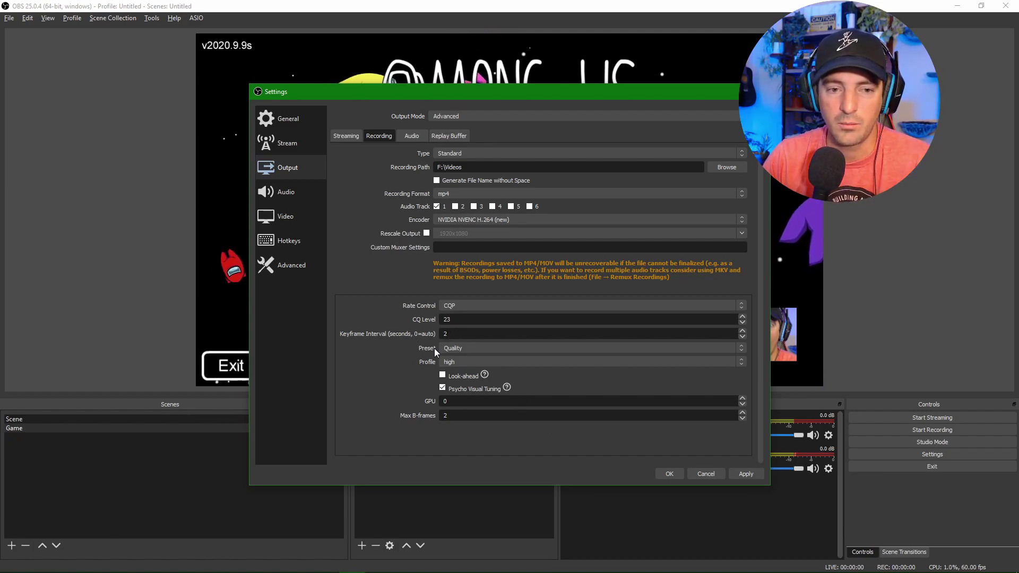
Step: Review the audio track bitrates and the desktop and microphone audio devices, and close the settings
click(407, 137)
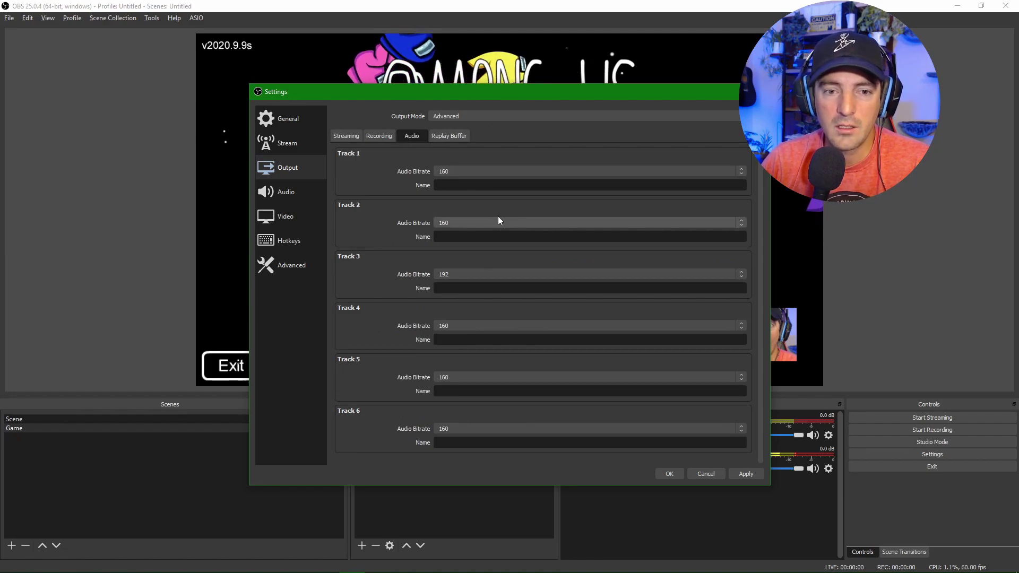
click(297, 192)
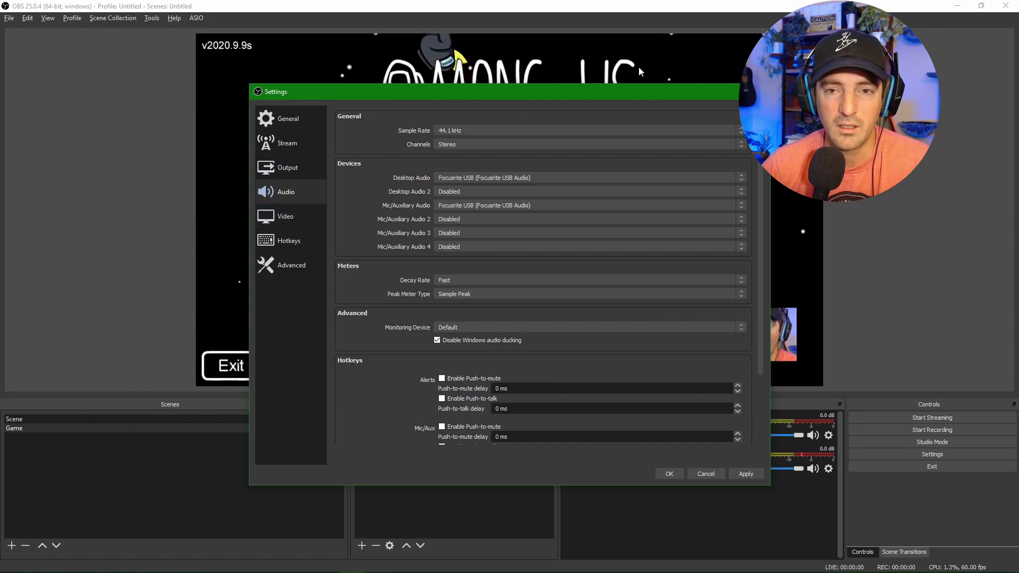
key(Escape)
click(526, 307)
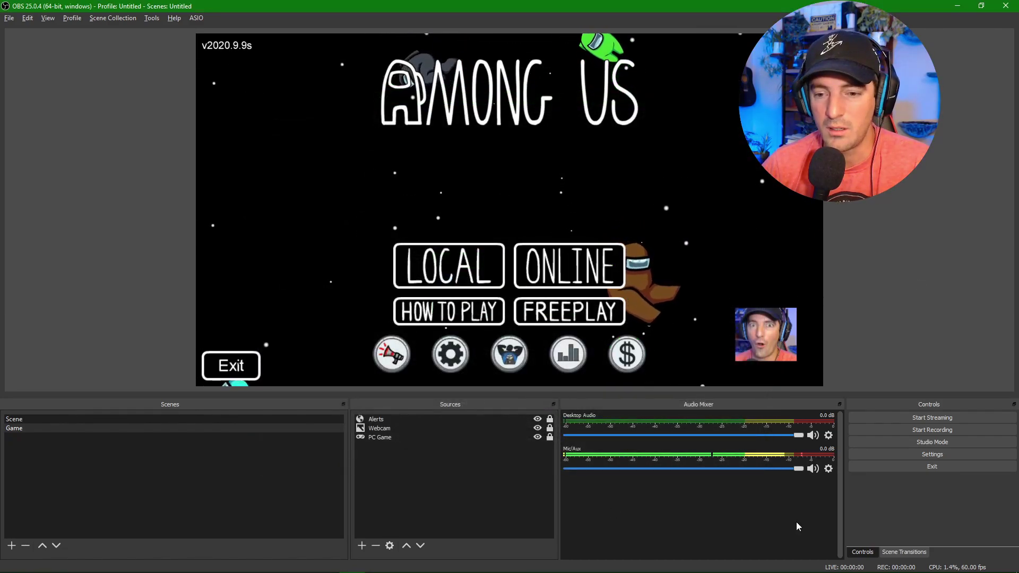
Step: Check the Desktop Audio level and the Mic/Aux device choices, cancel the Mic/Aux properties, and reopen that source's audio options
click(415, 437)
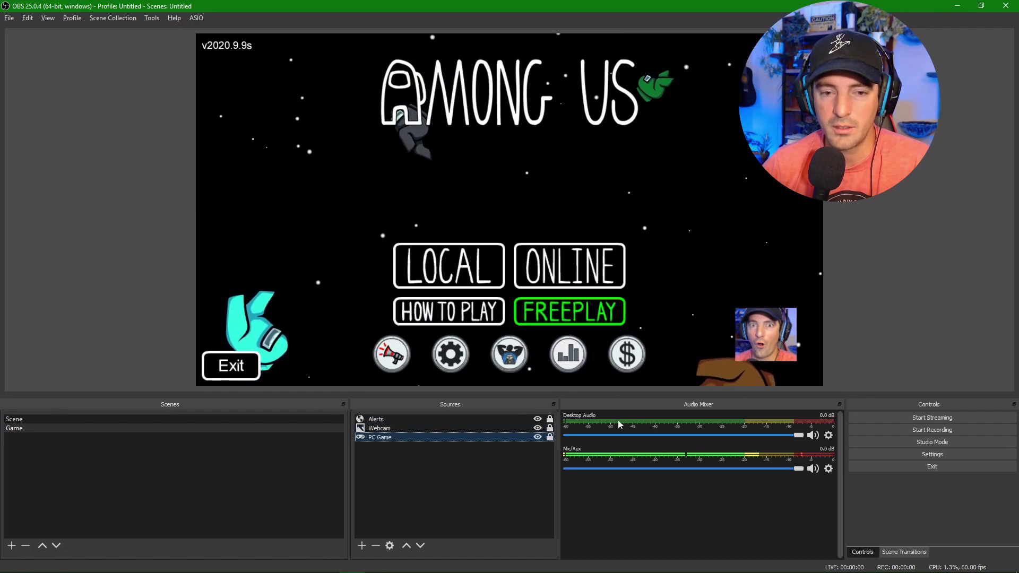
mouse_move(799, 435)
mouse_down()
mouse_move(694, 449)
mouse_move(803, 452)
mouse_up()
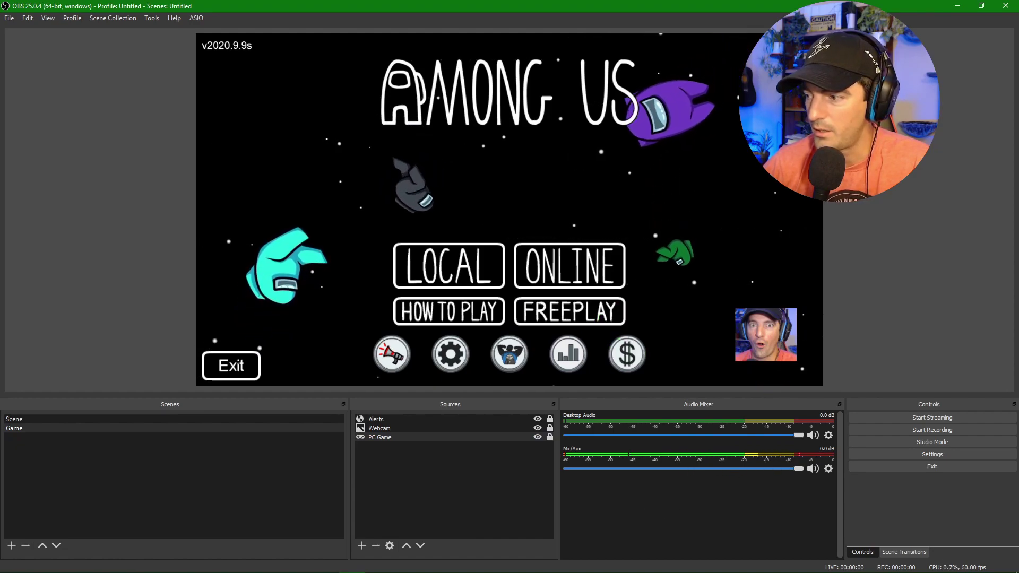
click(829, 469)
click(851, 445)
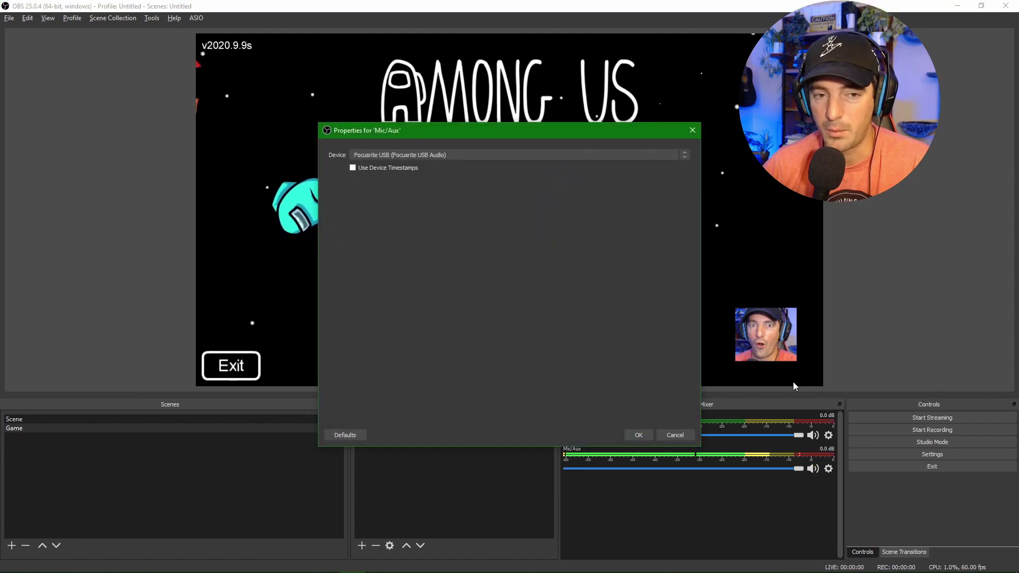
click(472, 155)
click(441, 194)
click(670, 433)
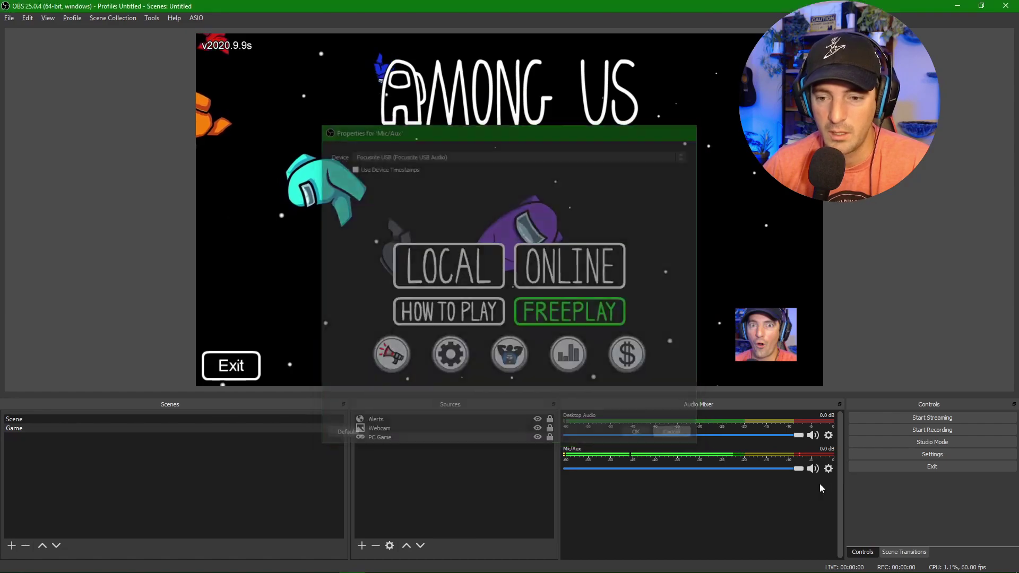
click(829, 469)
click(849, 455)
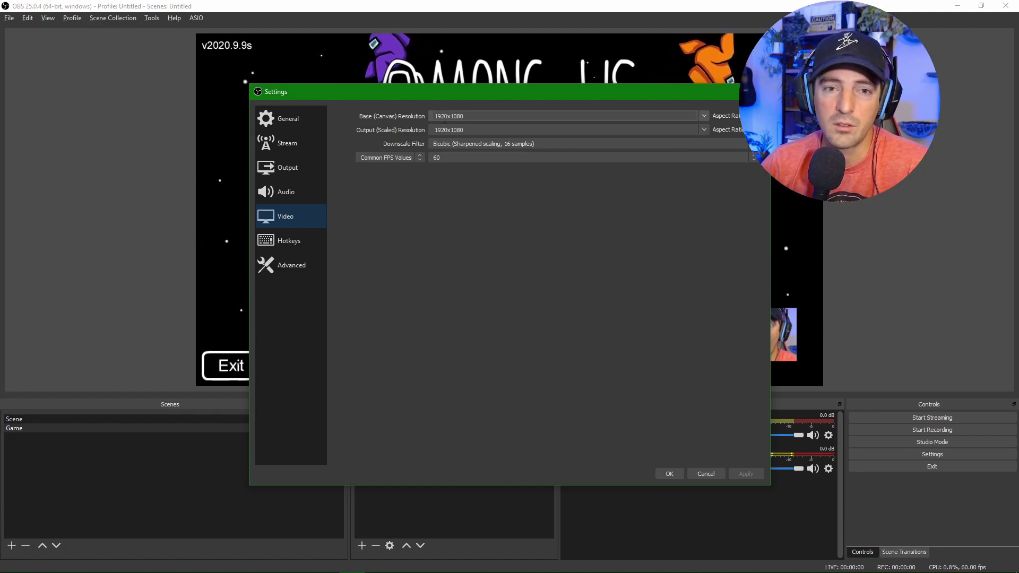
Step: Set the base canvas resolution to 1920x1080 and check the available output resolutions in the video settings
click(704, 116)
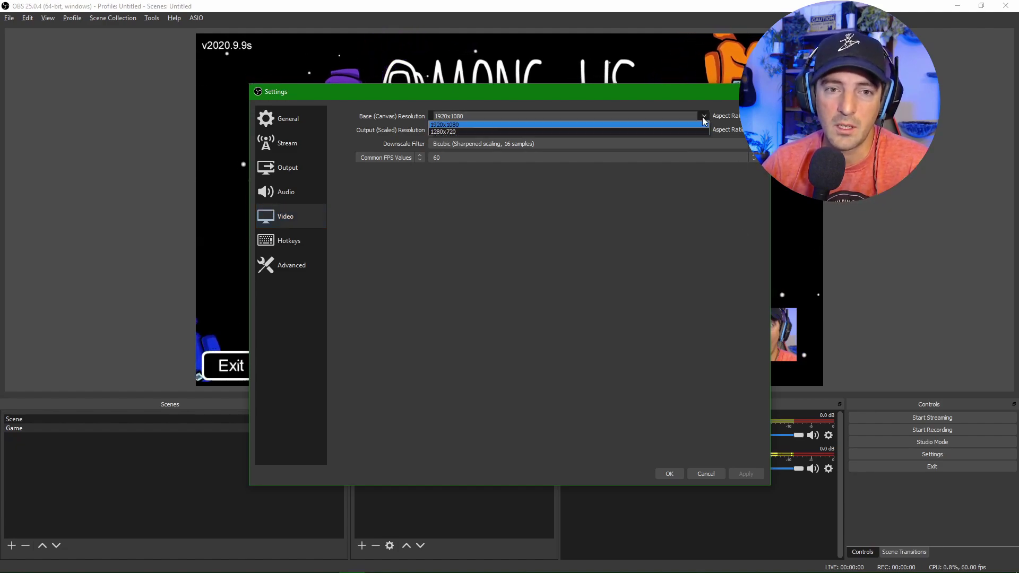
click(695, 125)
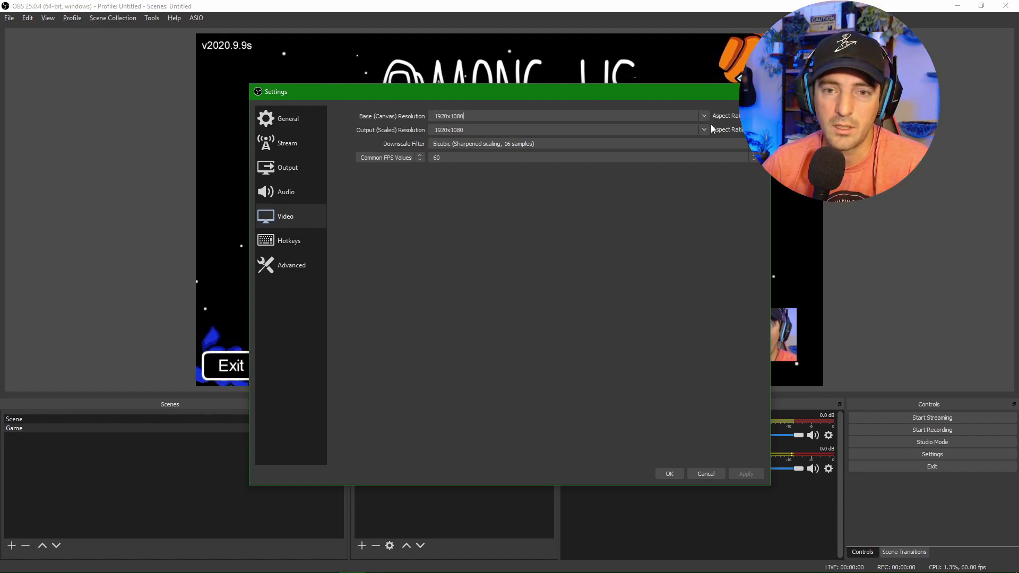
click(702, 130)
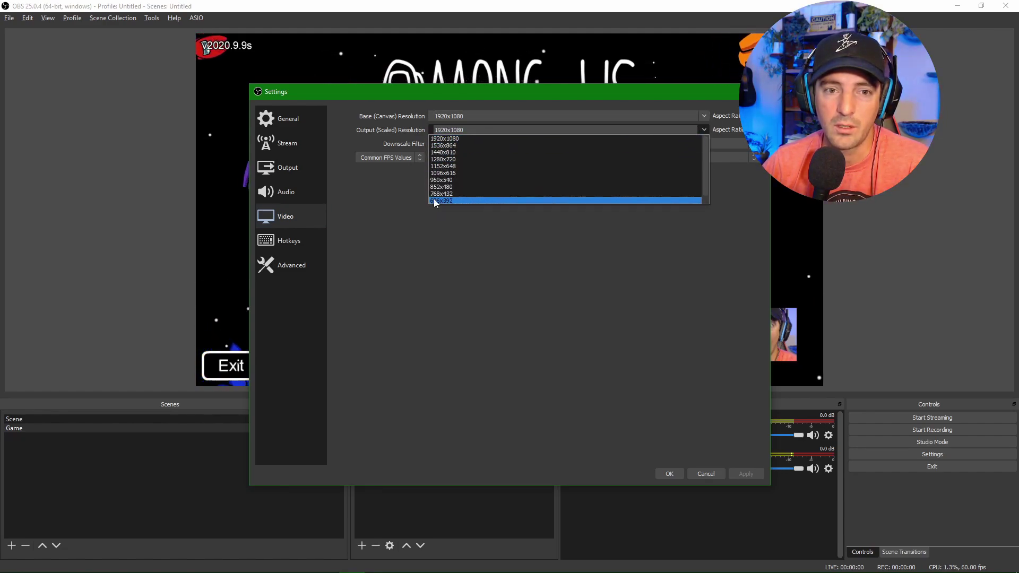
click(476, 284)
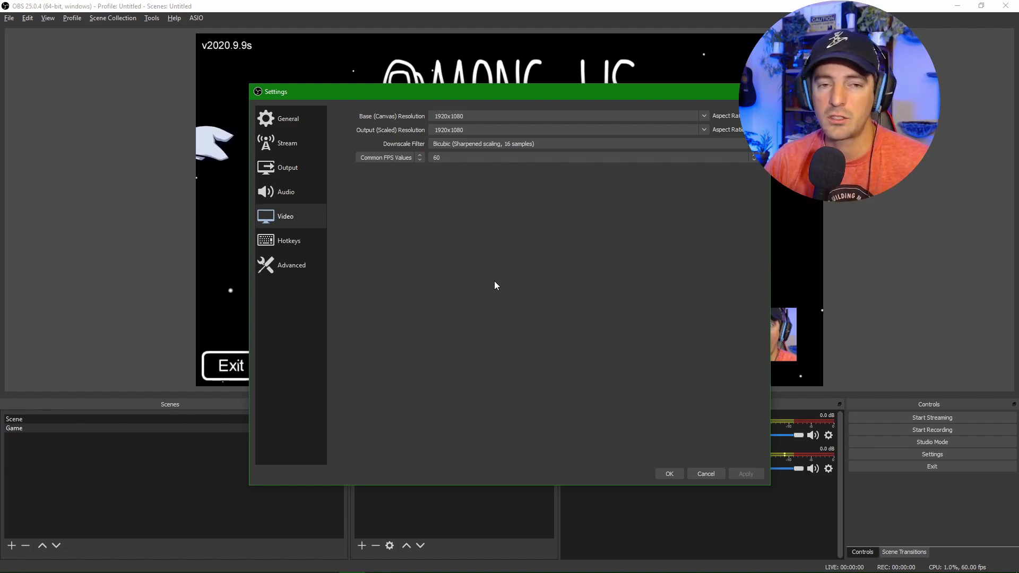
Step: Review the hotkey settings for streaming, recording and scene actions, and close the settings without changes
click(285, 245)
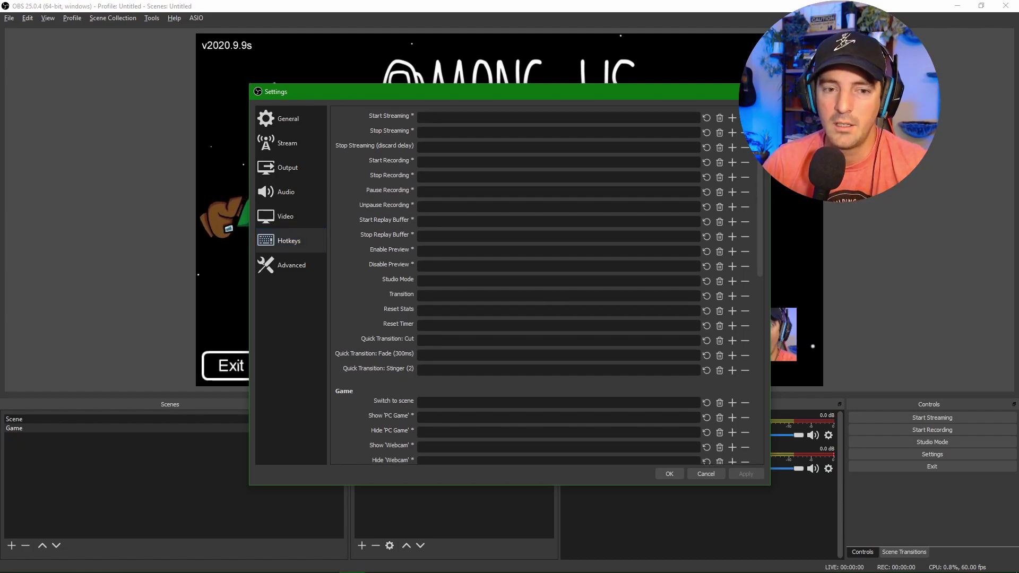
scroll(762, 183, down, 3)
drag(763, 183, 756, 149)
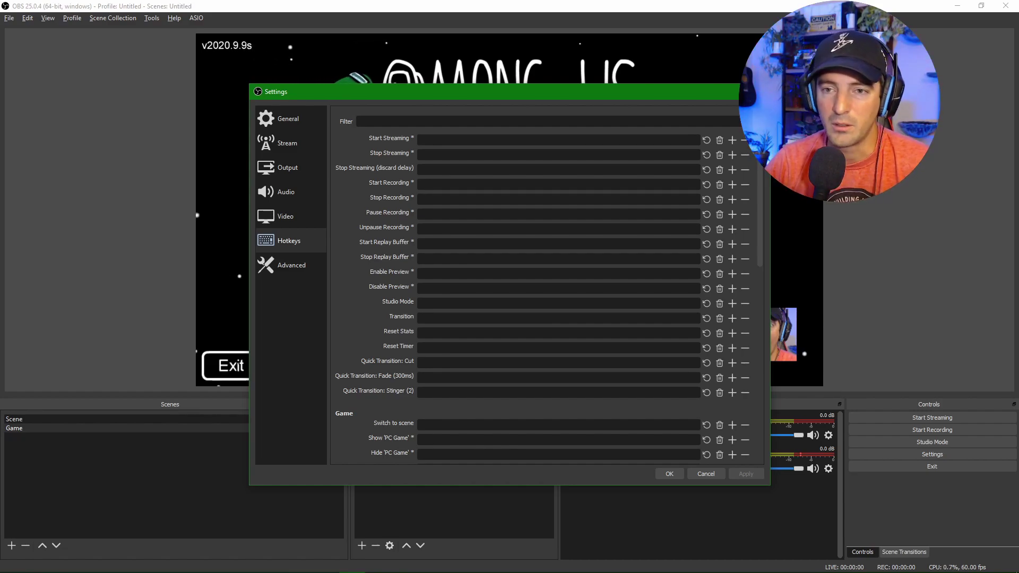
scroll(547, 286, down, 2)
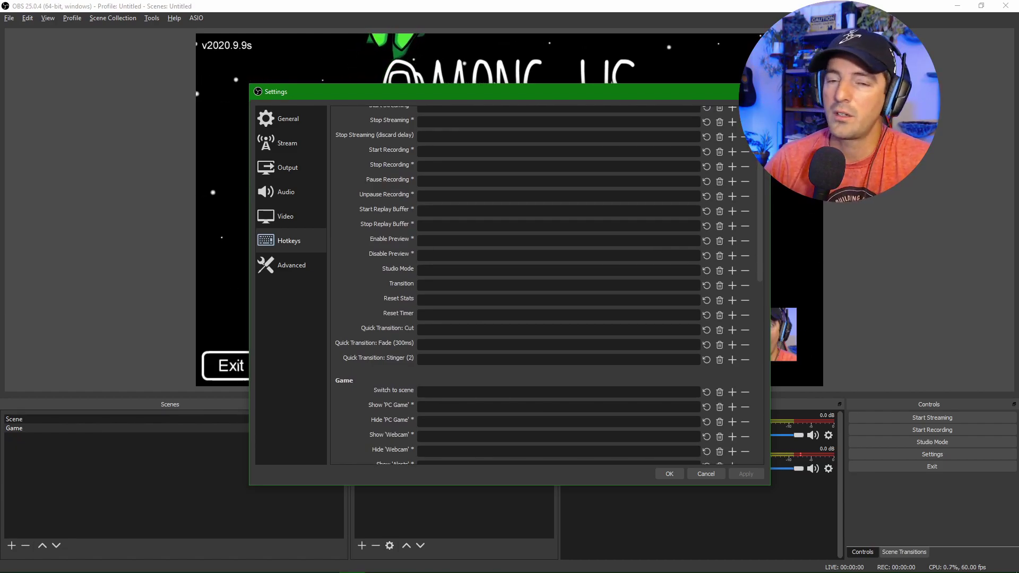
click(708, 476)
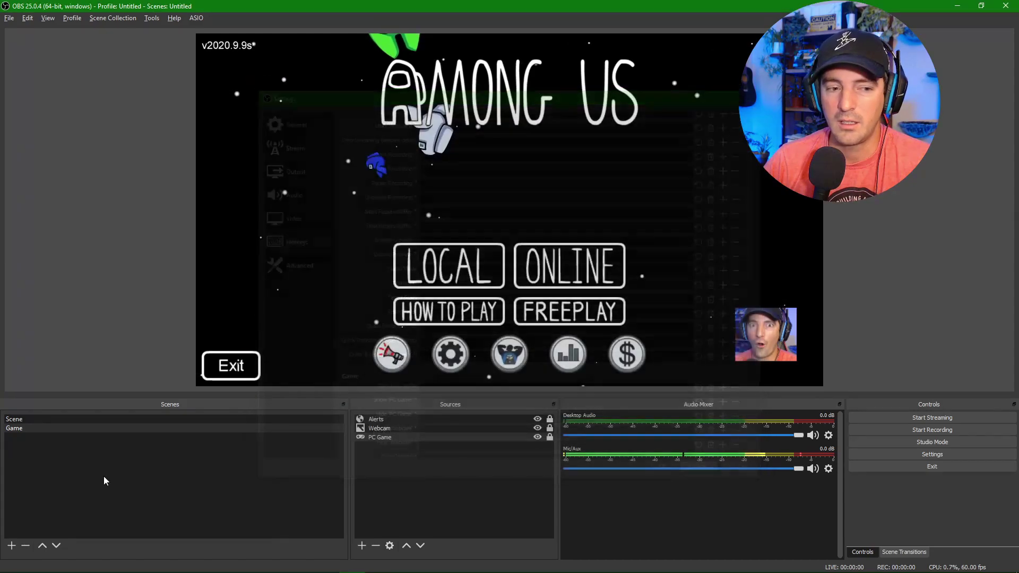
Step: Show Scene, return to the Game scene, and review the scene, source and audio hotkeys in the settings
click(47, 419)
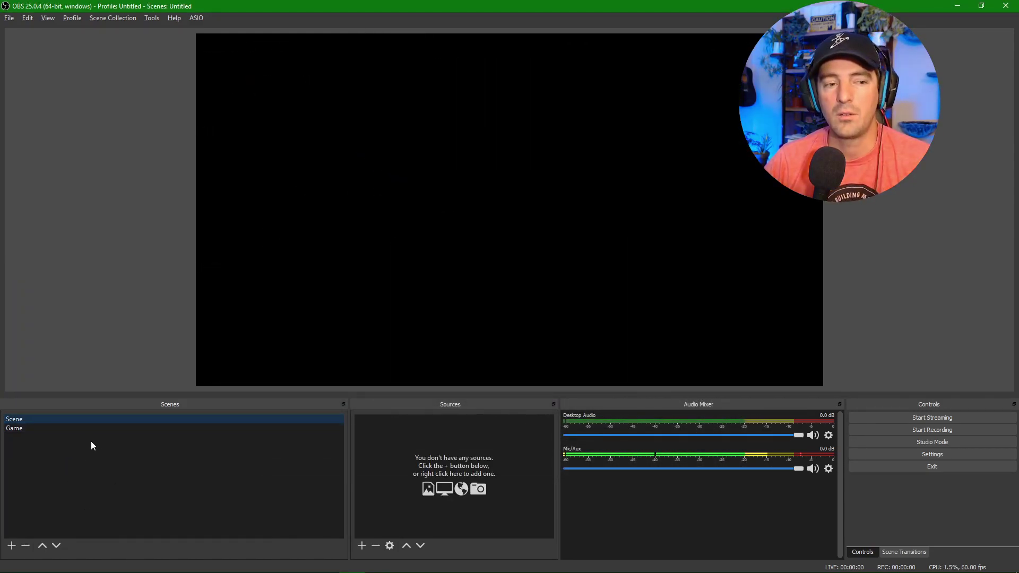
click(81, 429)
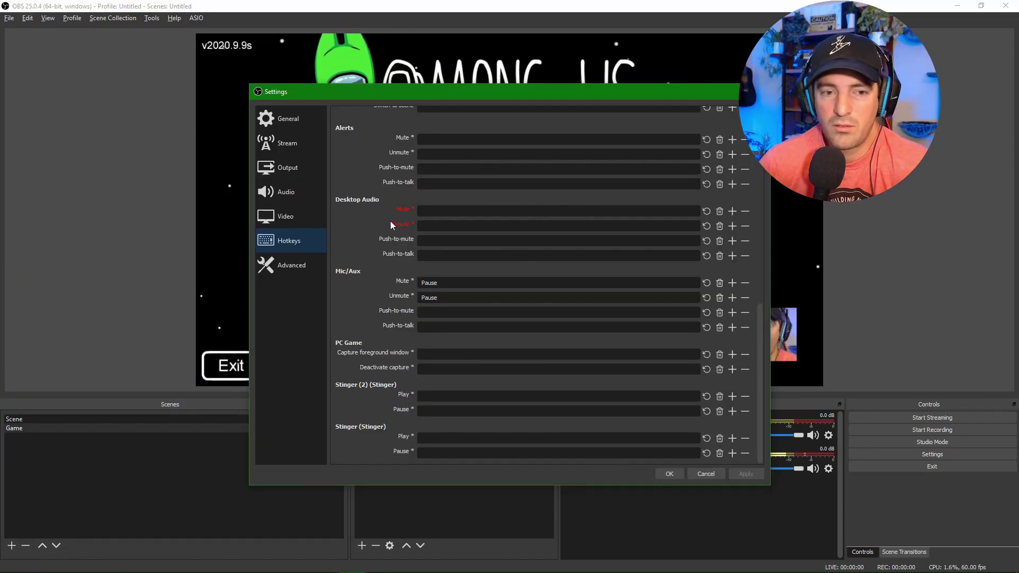
scroll(462, 195, up, 2)
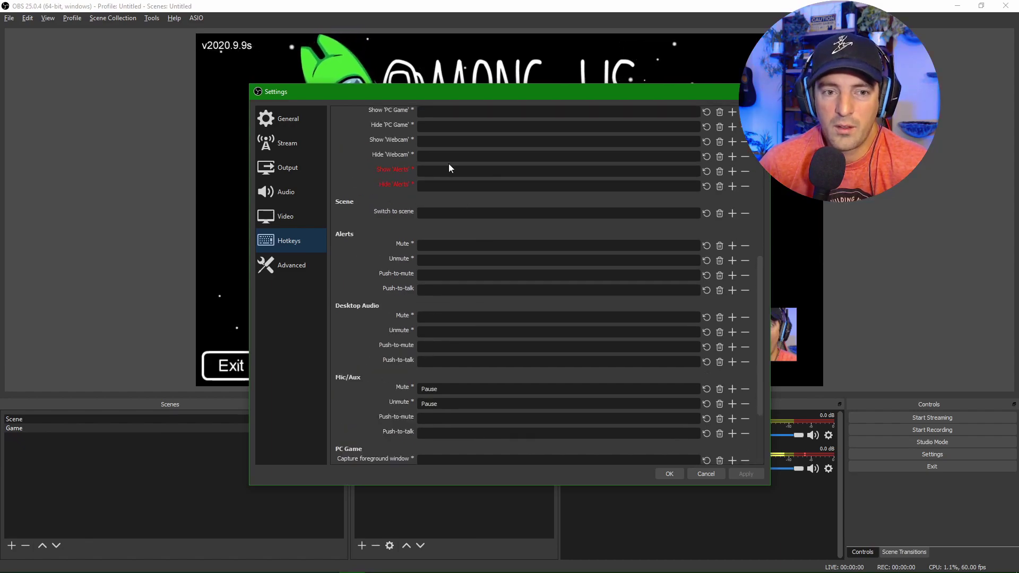
scroll(577, 271, up, 4)
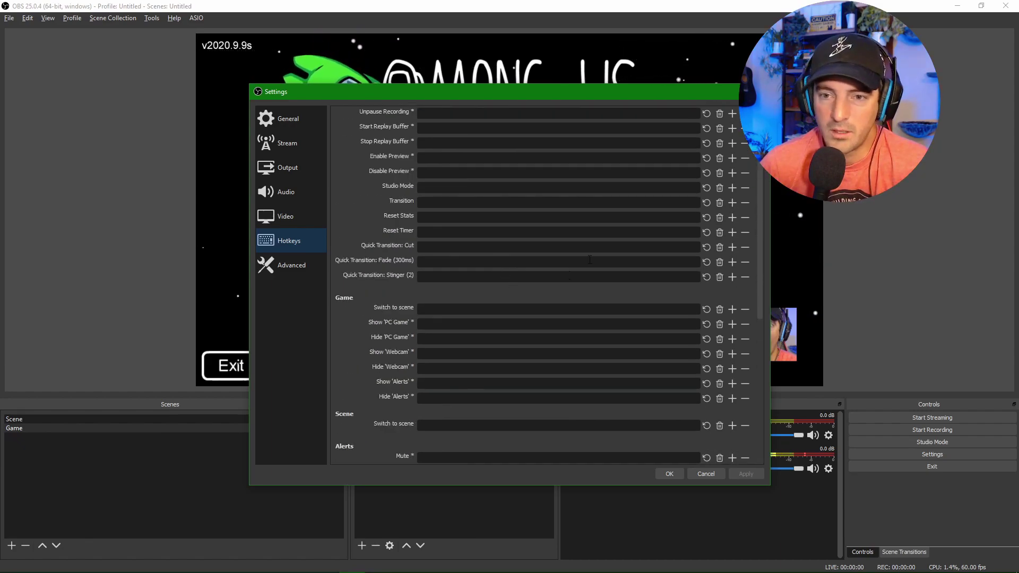
Step: Review the advanced recording, stream delay, automatic reconnect and network settings, and close the settings without changes
click(291, 265)
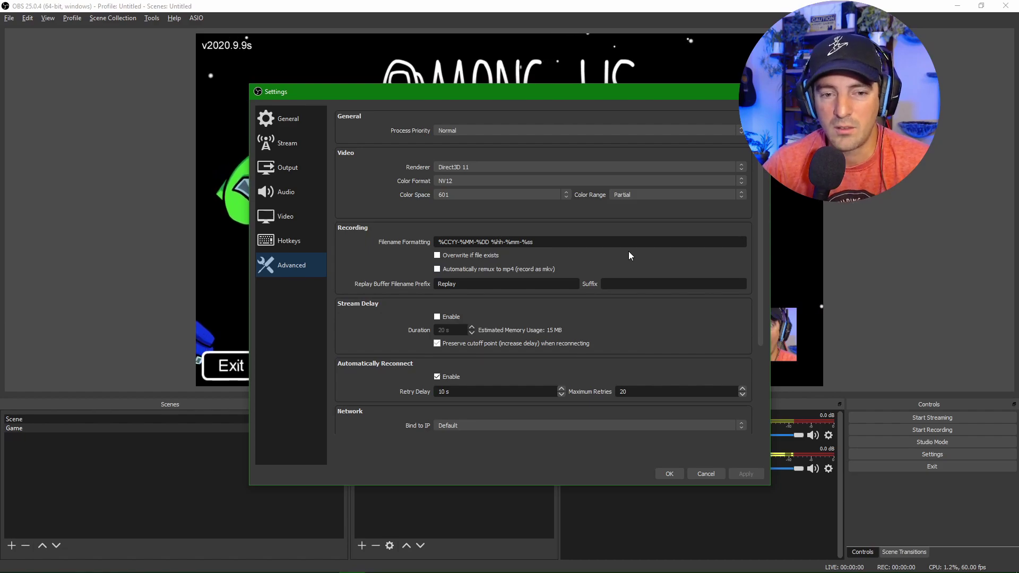
scroll(416, 278, down, 3)
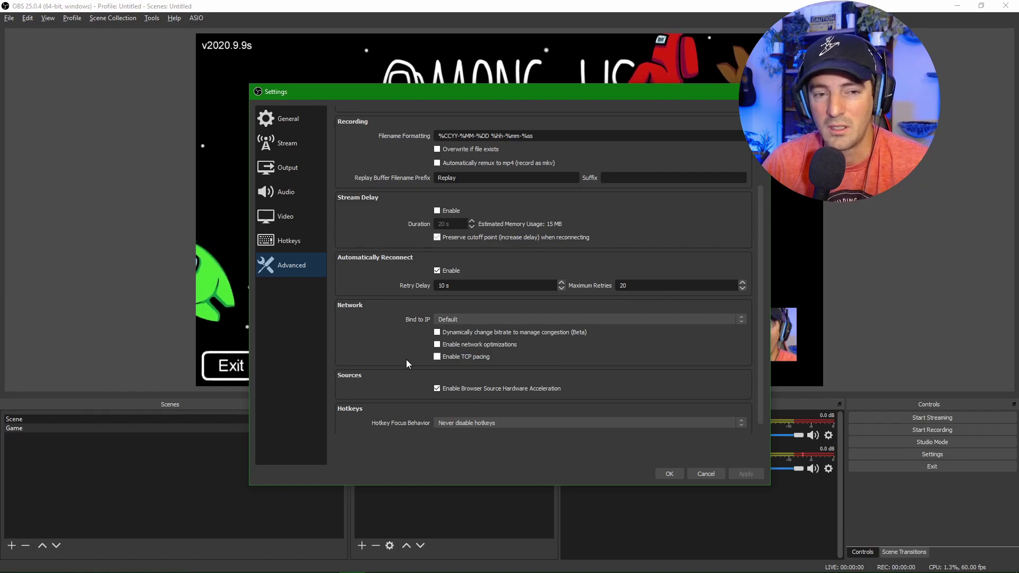
scroll(403, 350, down, 1)
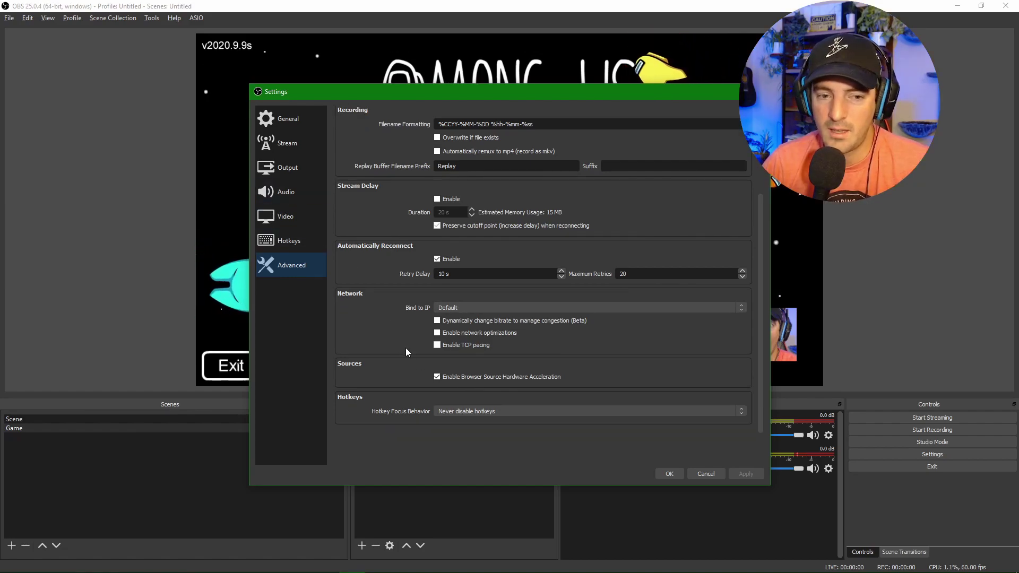
click(706, 474)
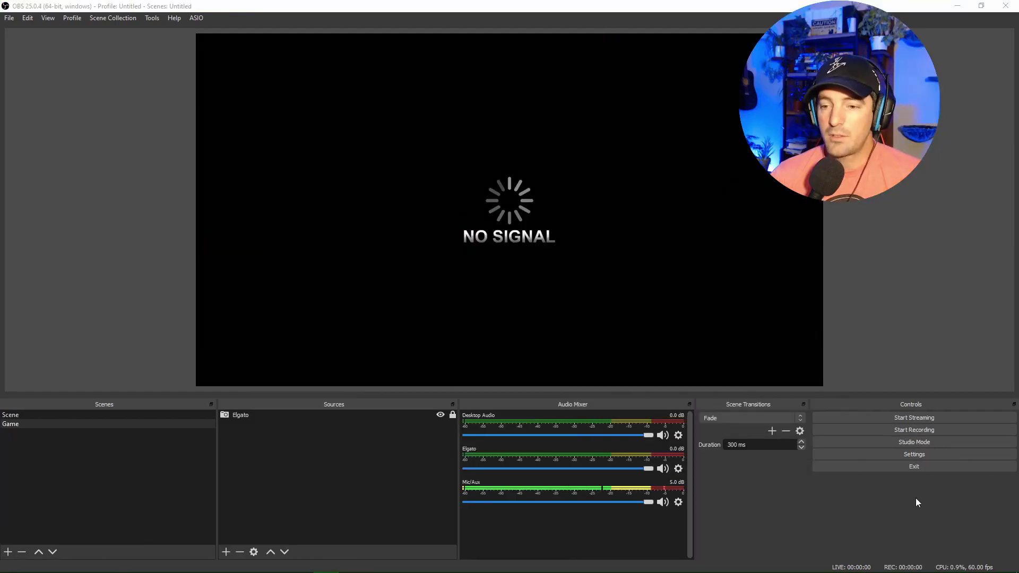
Step: Turn on Studio Mode, load Scene into the preview, and leave Studio Mode without transitioning
click(922, 444)
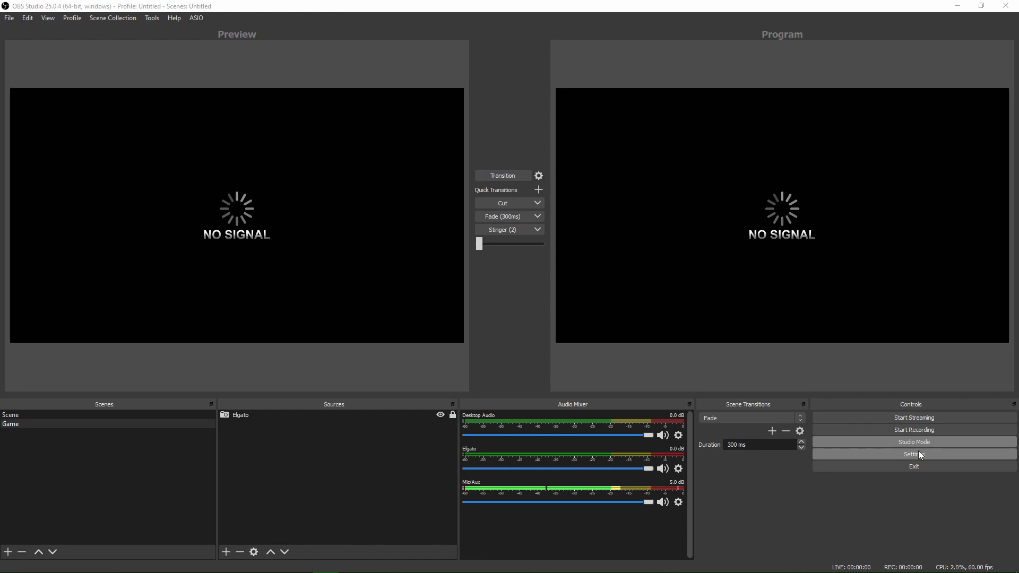
click(27, 418)
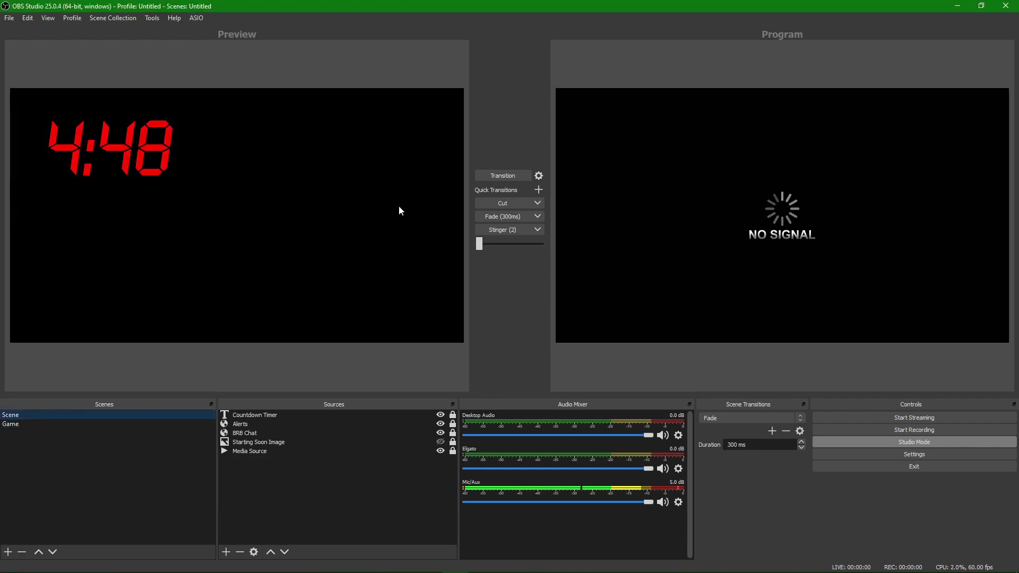
click(922, 441)
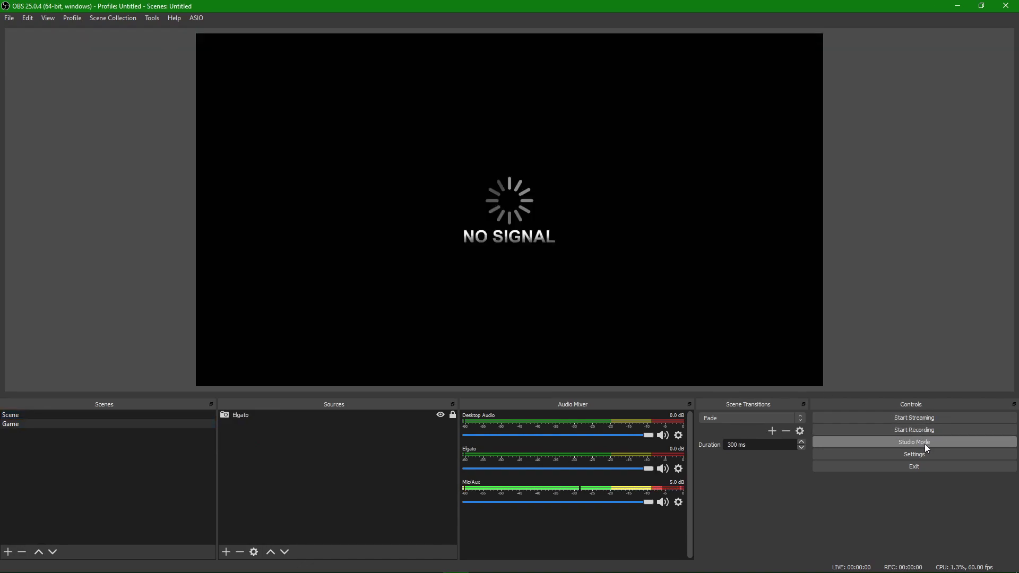
Step: Turn Studio Mode back on, load Scene into the preview, and transition it to the program output
click(925, 444)
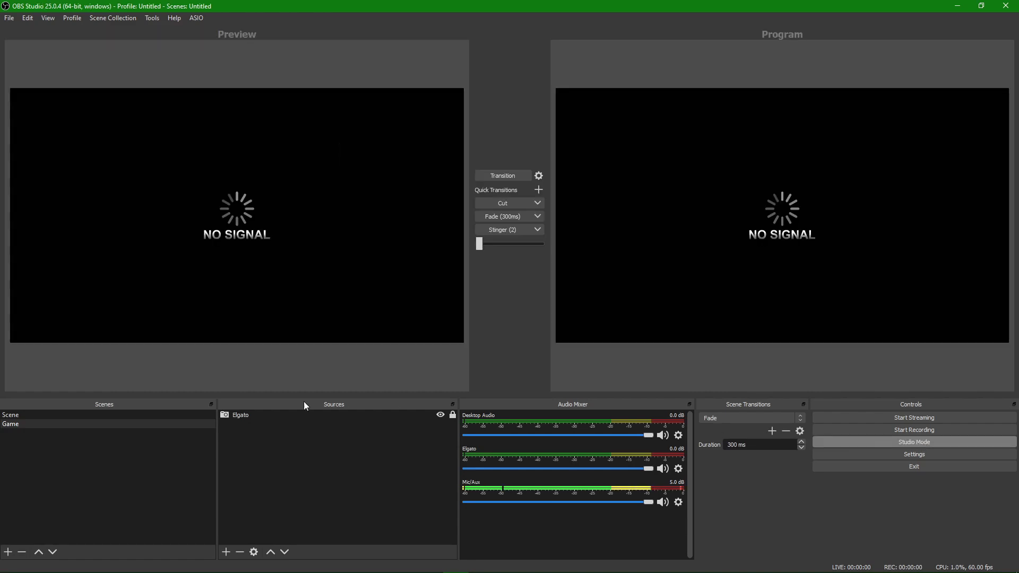
click(90, 417)
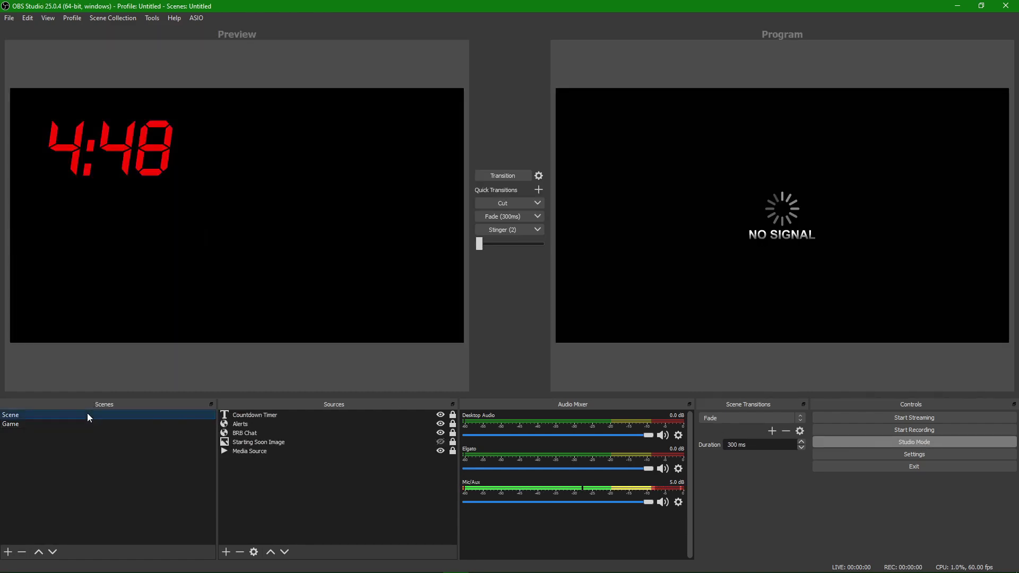
click(502, 178)
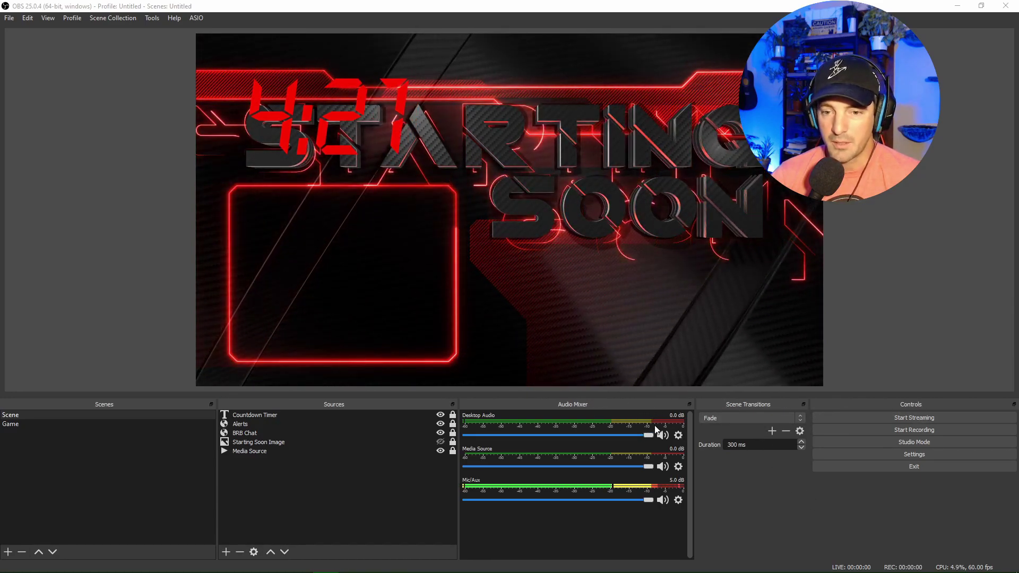
Step: Set the scene transition to Stinger (2) and switch from Scene to the Game scene
click(799, 421)
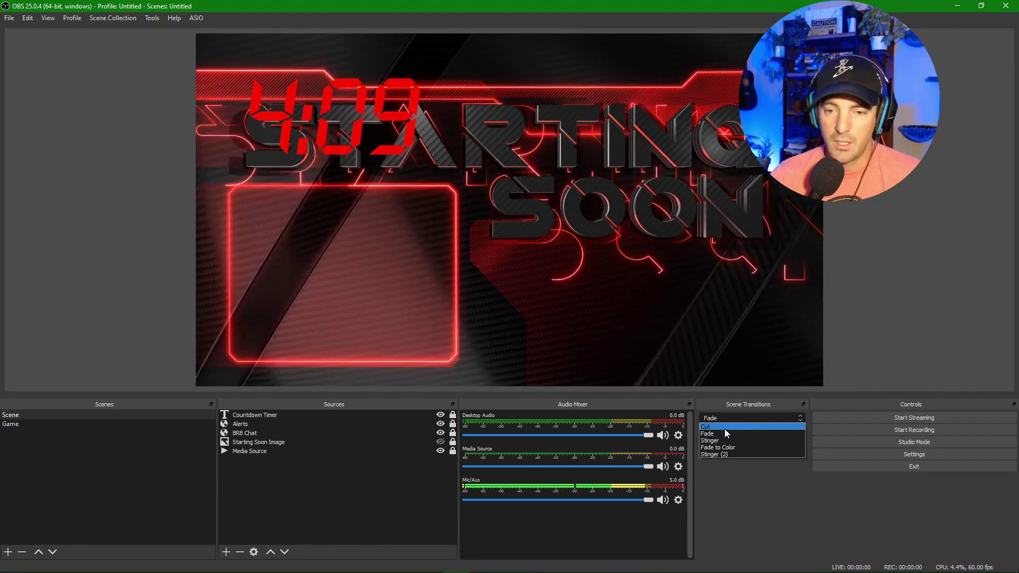
click(743, 483)
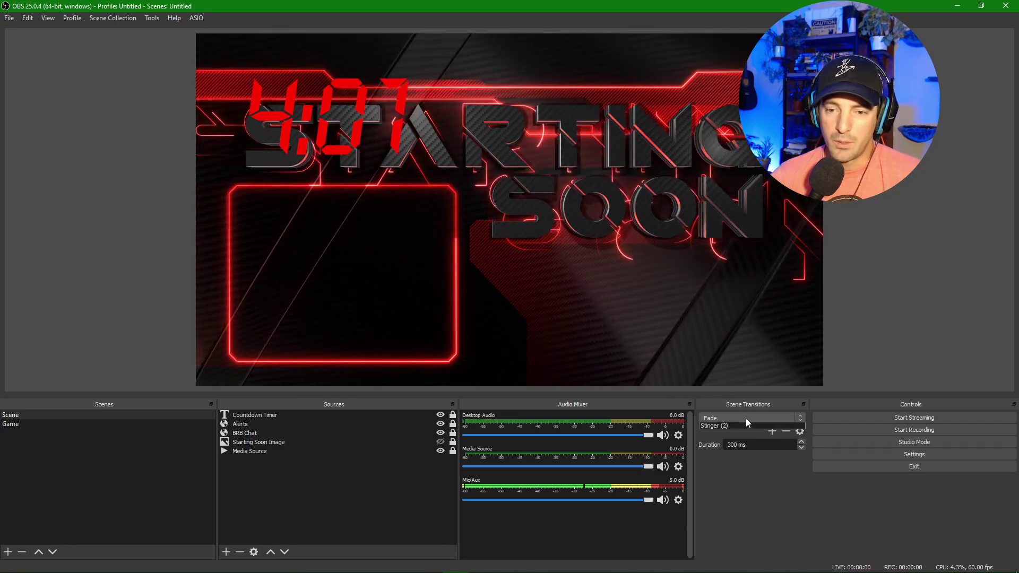
click(754, 418)
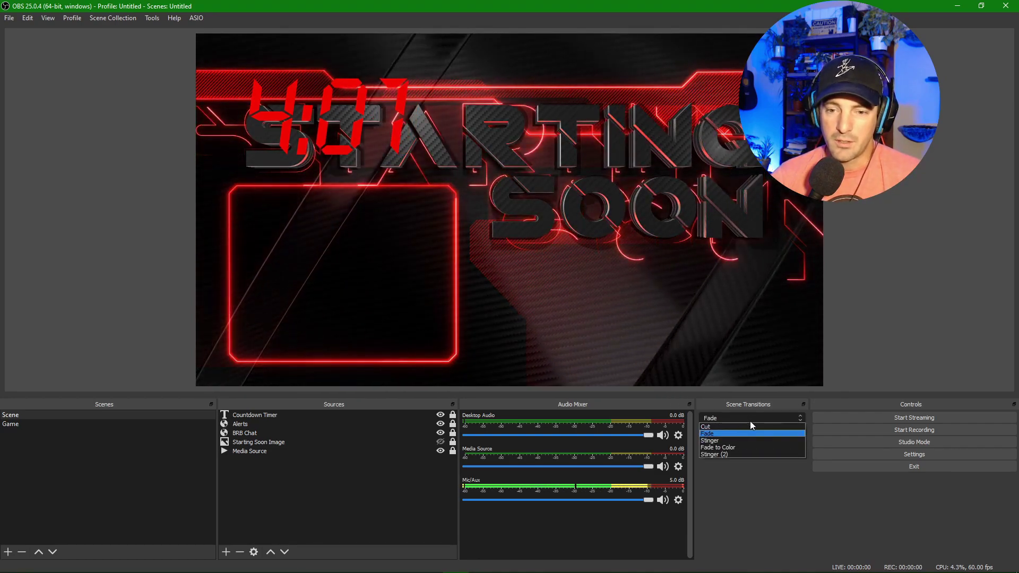
click(743, 455)
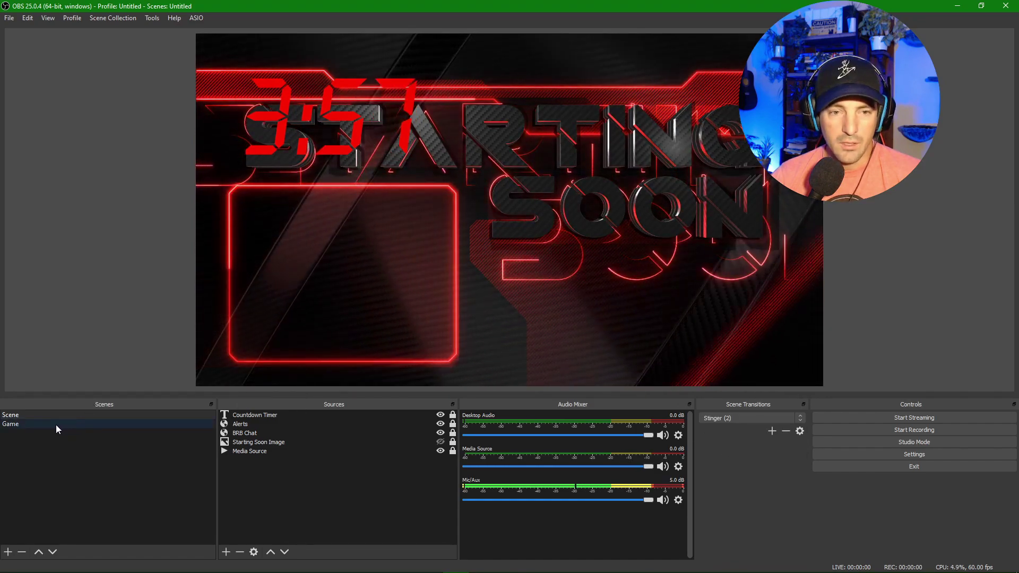
click(57, 425)
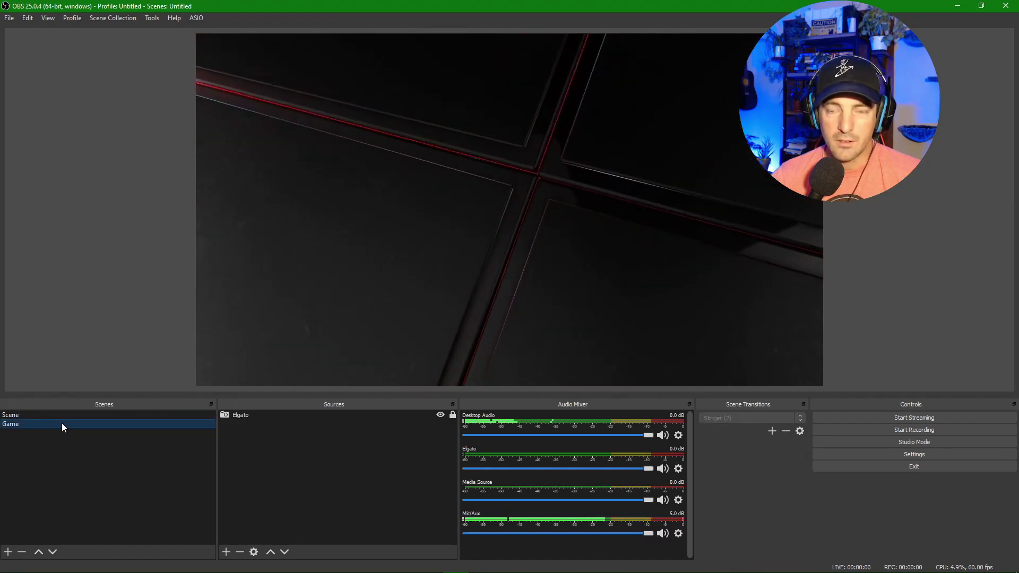